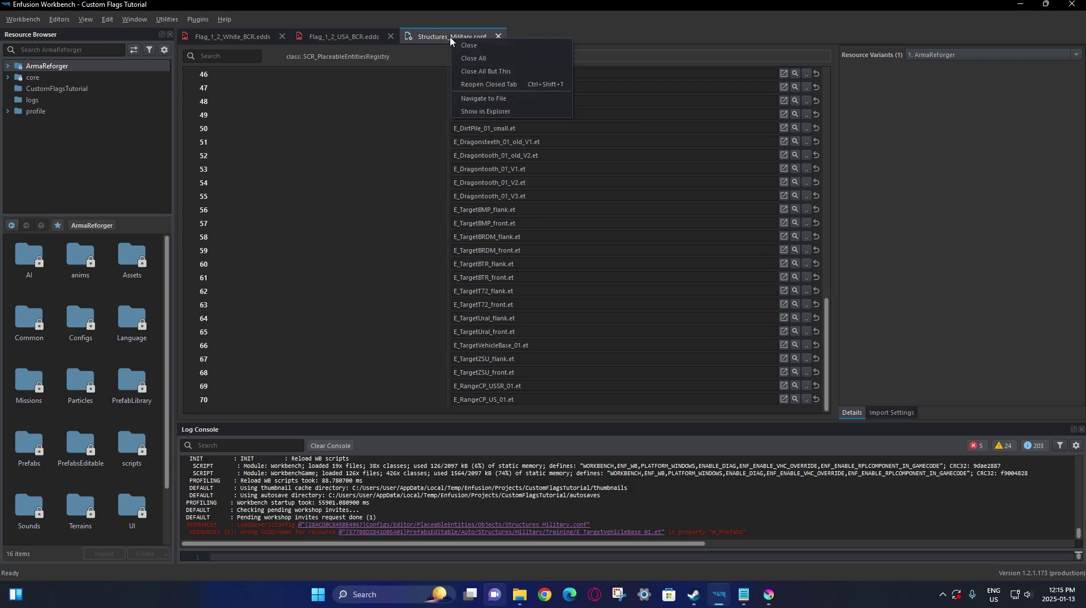
Locate Structures_Military.conf in the resource browser and check its folder path under Configs/Editor/PlaceableEntities/Objects
left_click(486, 99)
scroll(85, 164, "up", 5)
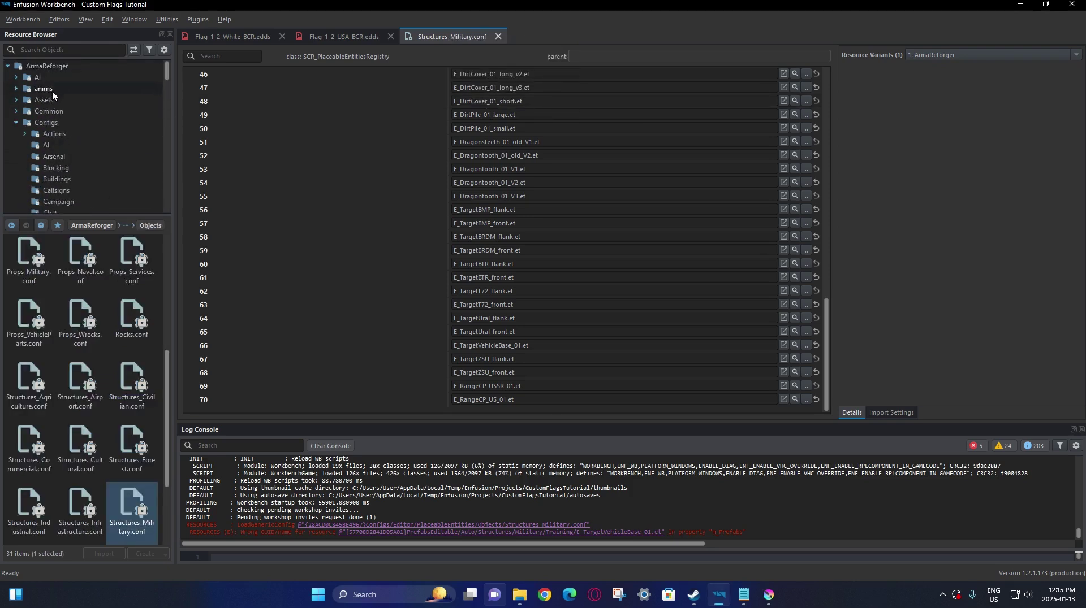
scroll(56, 126, "down", 5)
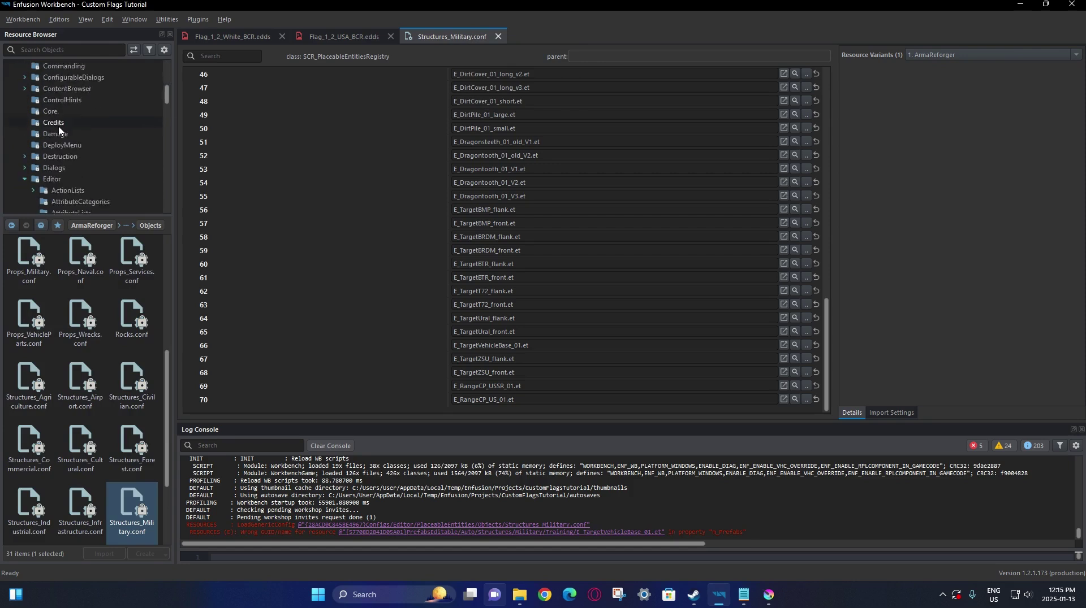
scroll(59, 130, "down", 4)
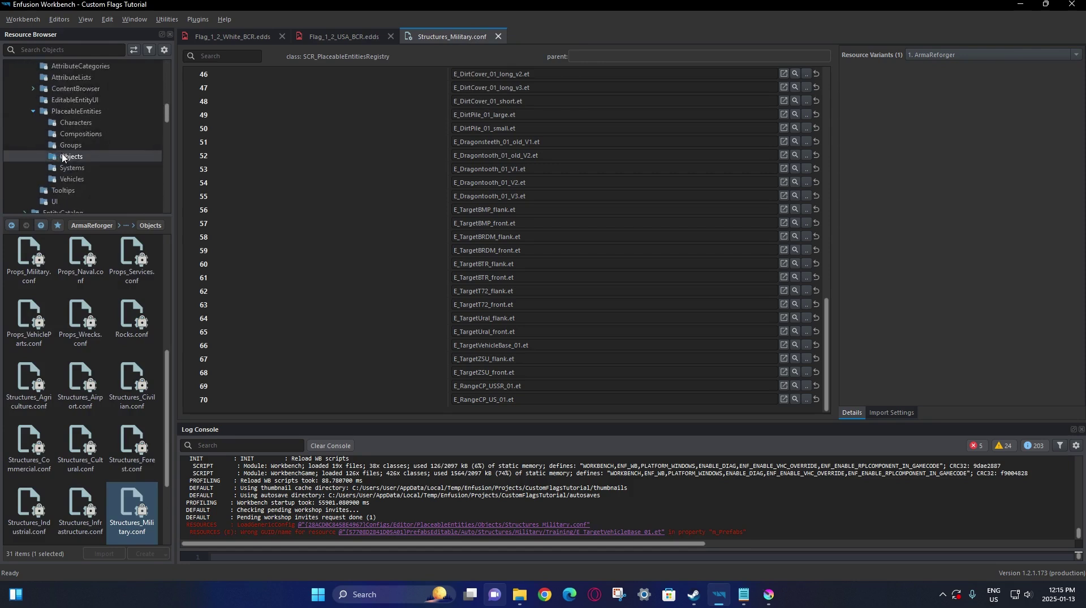
Close the original Structures_Military.conf and override the file in the CustomFlagsTutorial addon
left_click(498, 37)
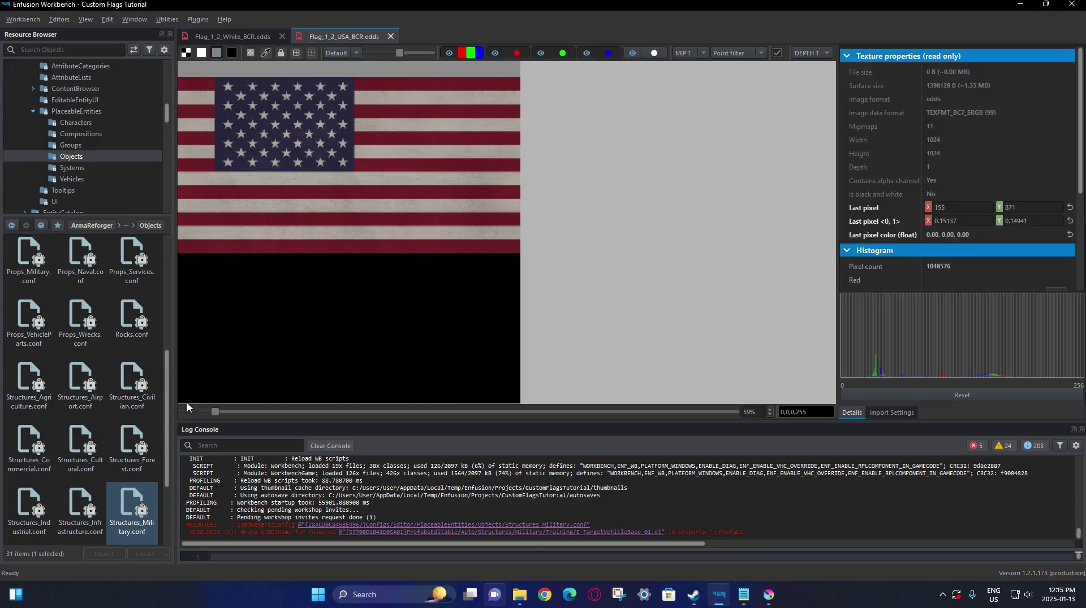
right_click(136, 505)
left_click(233, 312)
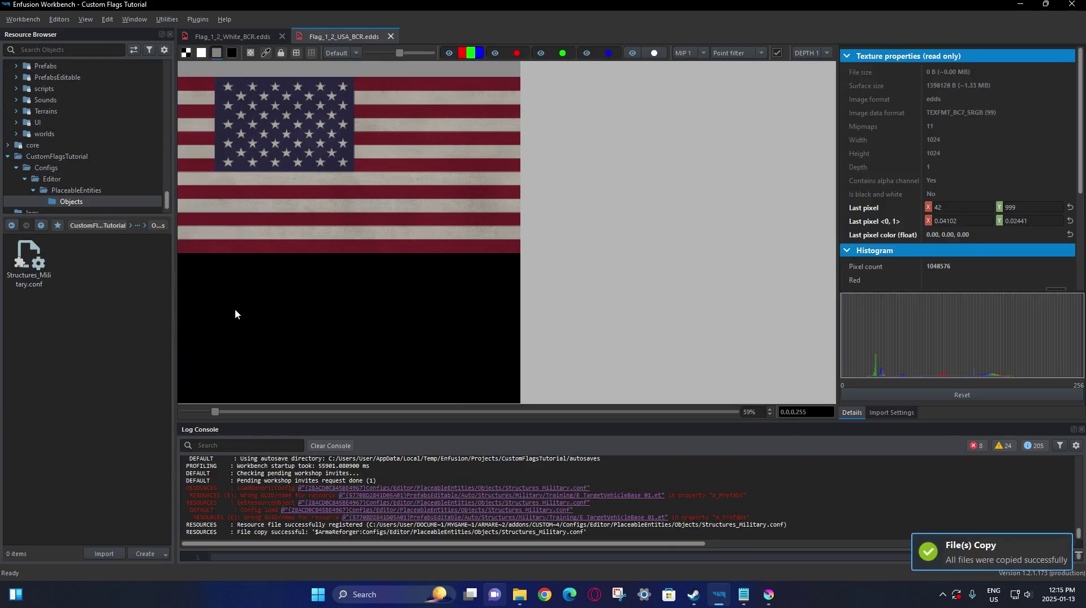
Open the addon's Structures_Military.conf and add a new empty entry to its Prefabs list
double_click(29, 266)
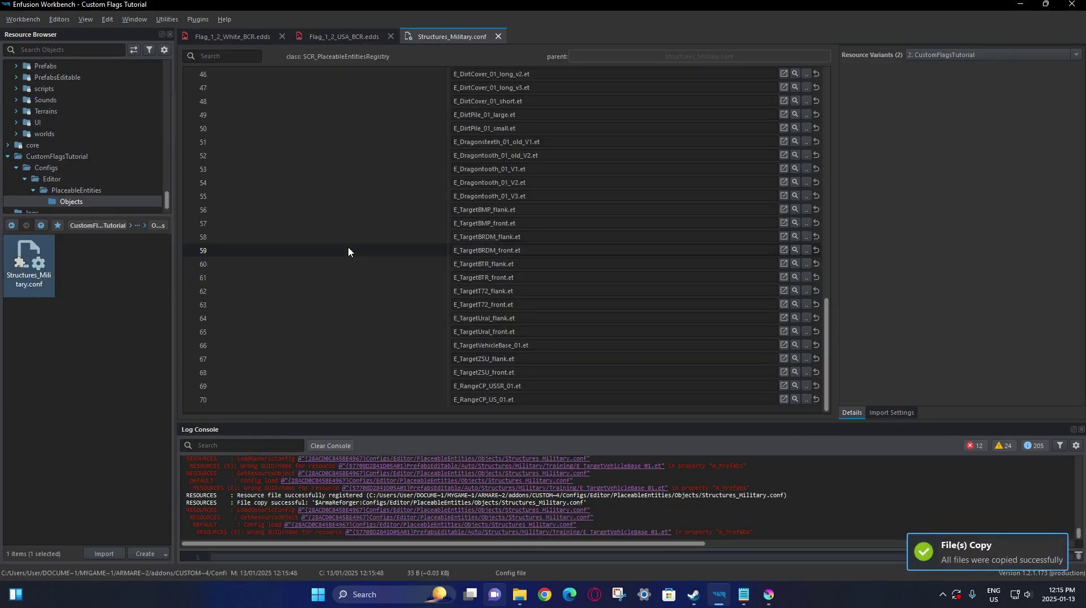
scroll(348, 248, "up", 15)
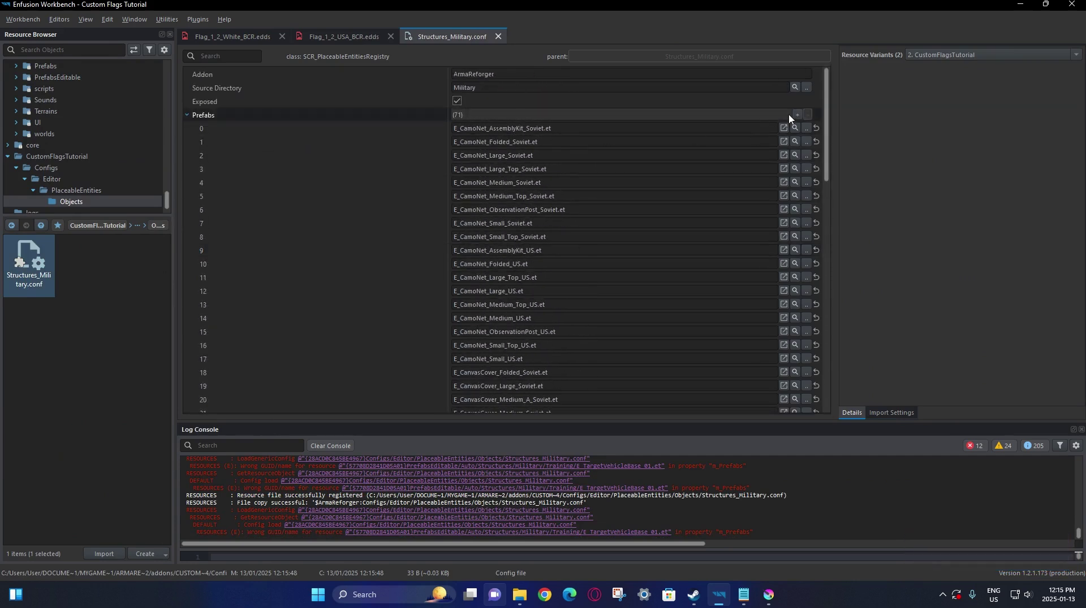
left_click(799, 115)
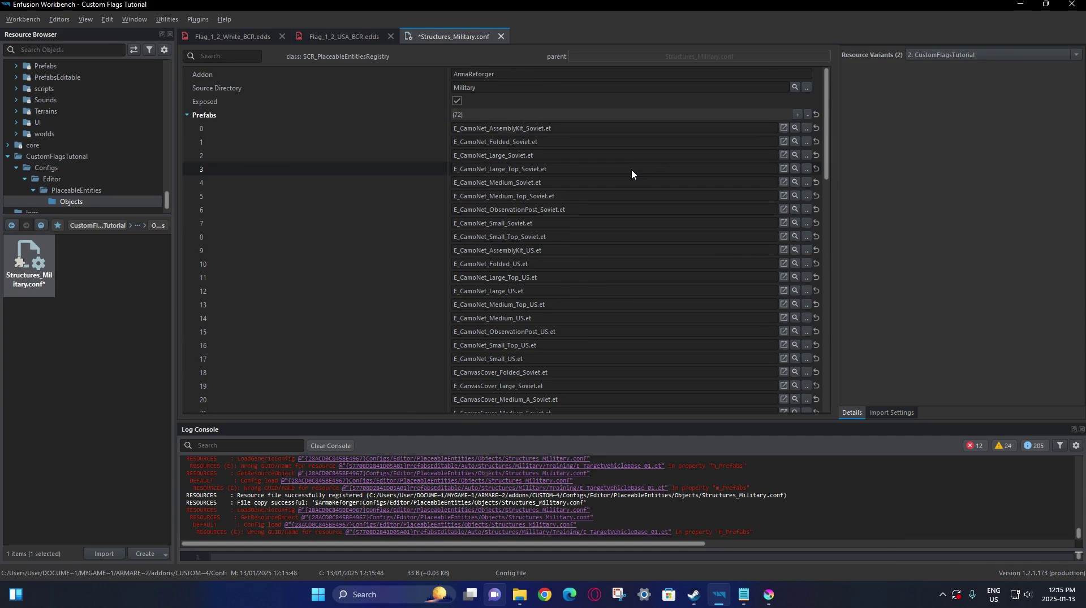
Find E_FlagPole_02_V1_FIA.et in the Prefabs list, reveal it in the resource browser and preview its flagpole model
scroll(626, 175, "down", 4)
scroll(625, 171, "down", 6)
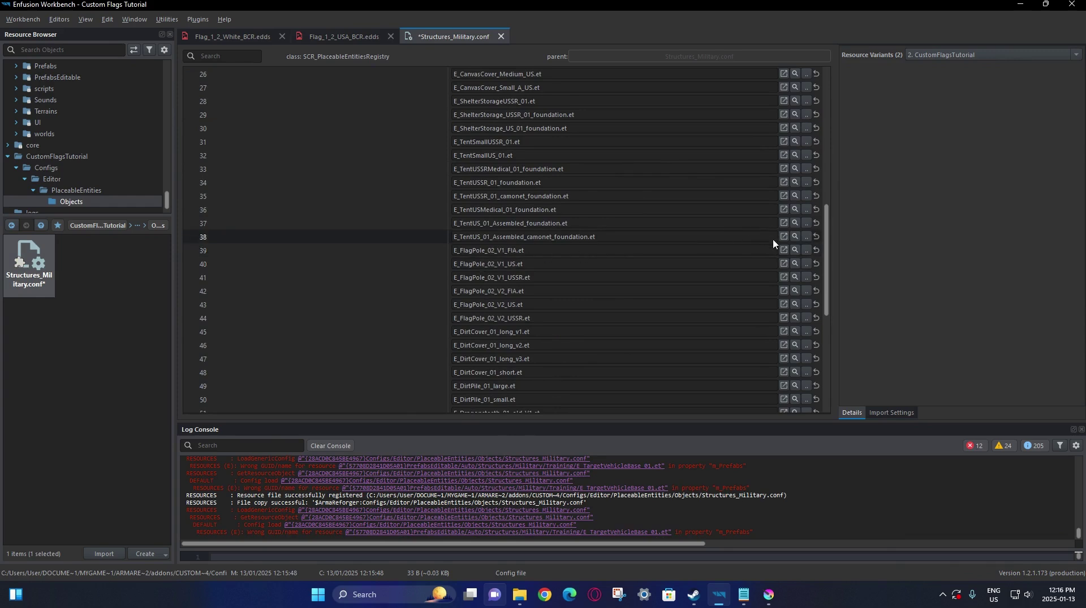
left_click(794, 250)
double_click(31, 261)
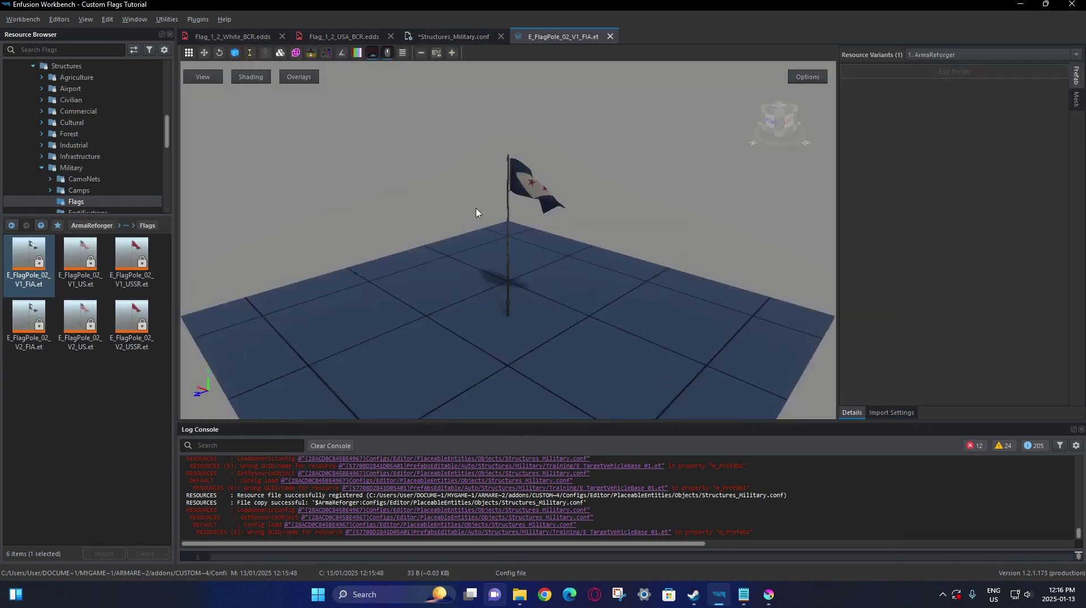
scroll(538, 167, "up", 5)
scroll(517, 237, "down", 5)
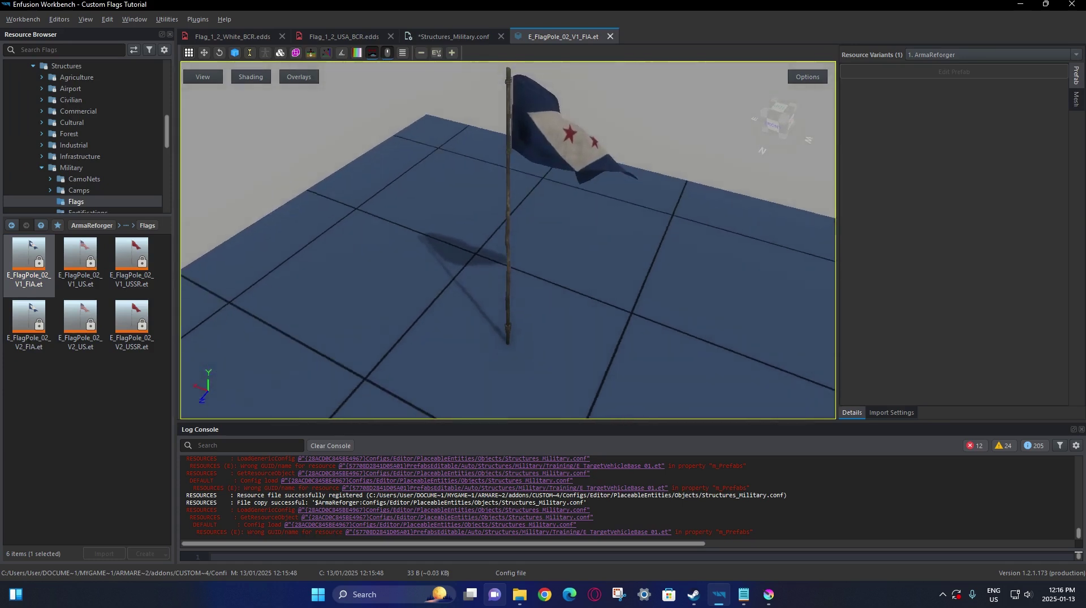
Preview E_FlagPole_02_V2_FIA.et from the Prefabs list for comparison, and close both flagpole previews
left_click(468, 38)
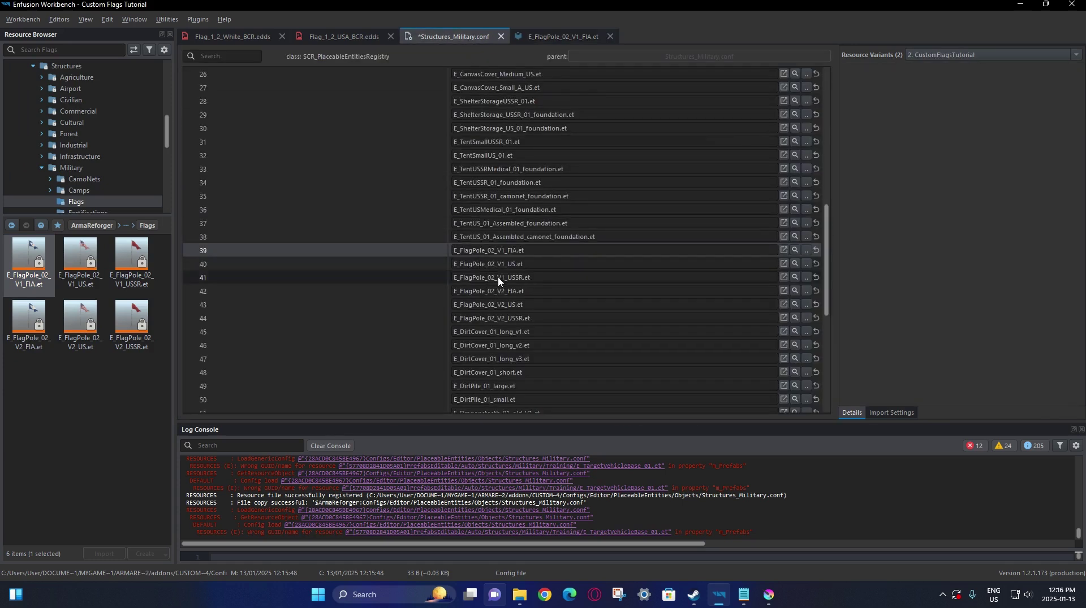
left_click(782, 291)
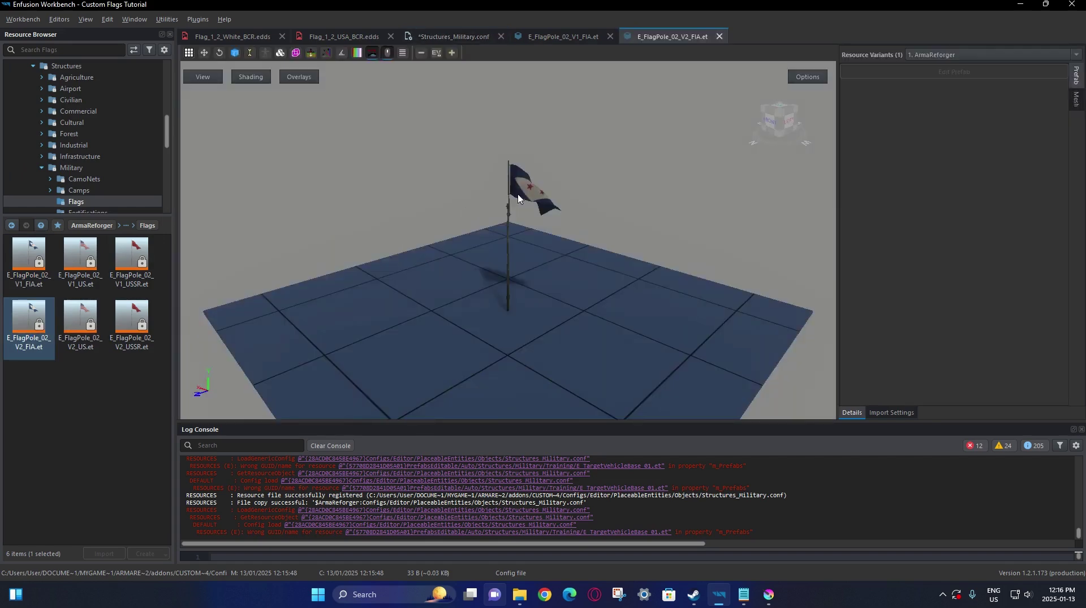
left_click_drag(518, 198, 633, 204)
left_click(719, 36)
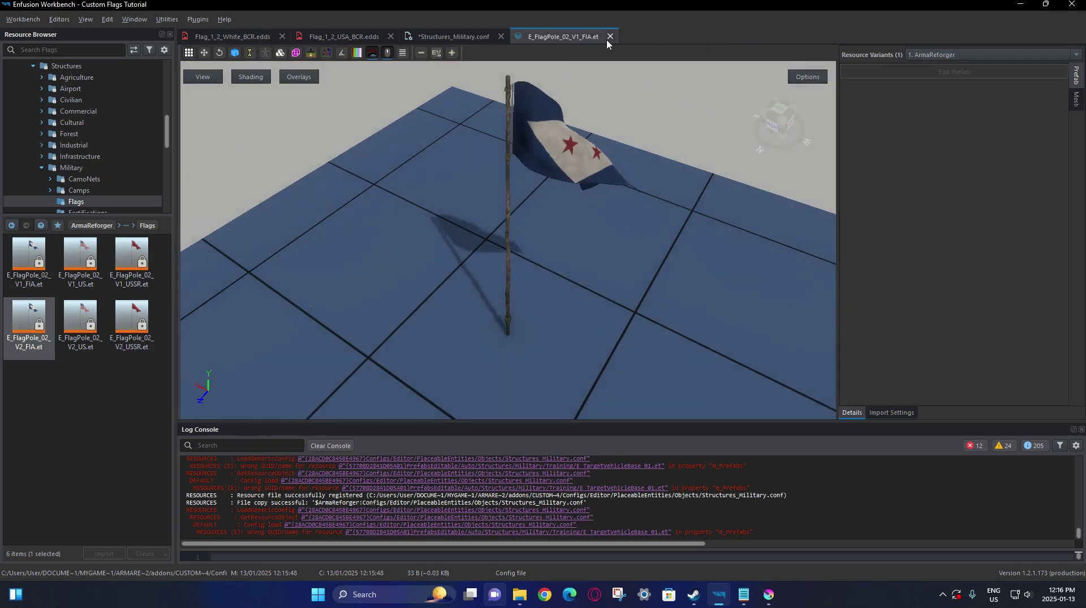
left_click(610, 36)
left_click(417, 256)
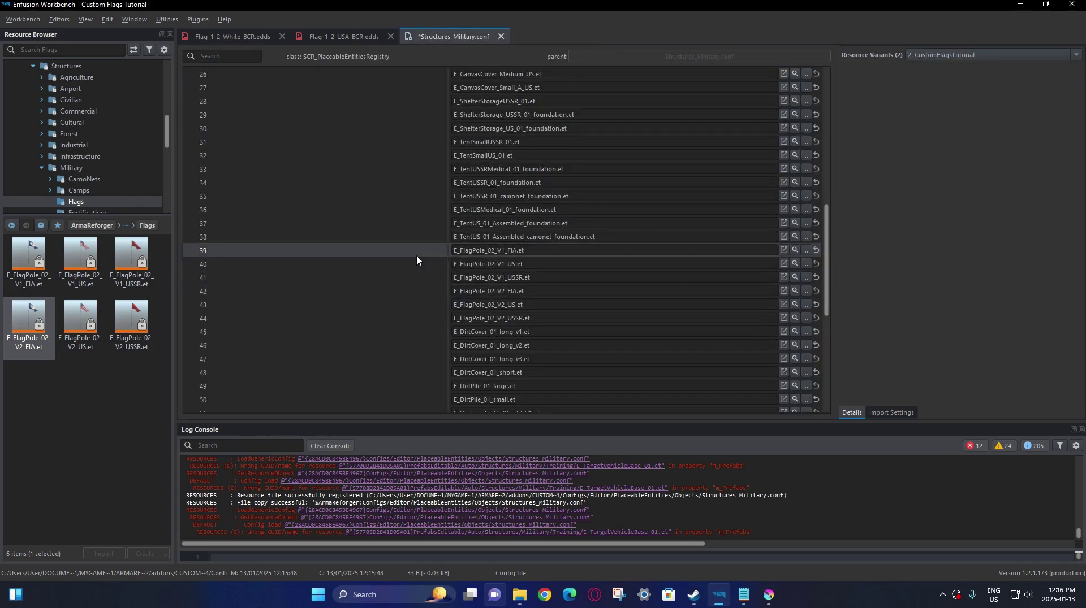
Create a prefab inherited from E_FlagPole_02_V1_FIA.et in CustomFlagsTutorial, named E_FlagPole_02_V1_Test
left_click(794, 252)
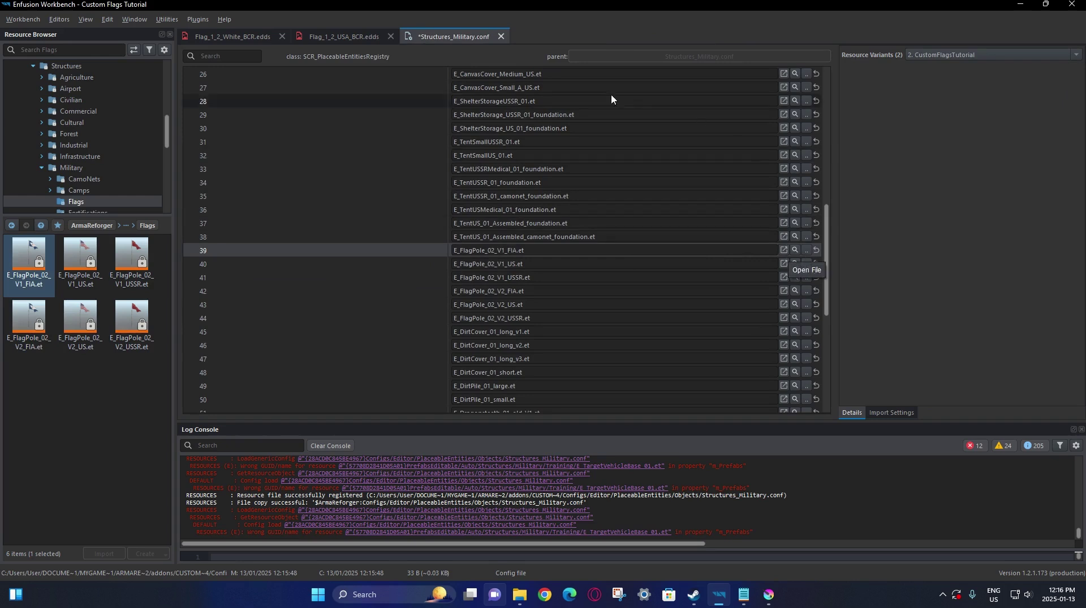
right_click(37, 252)
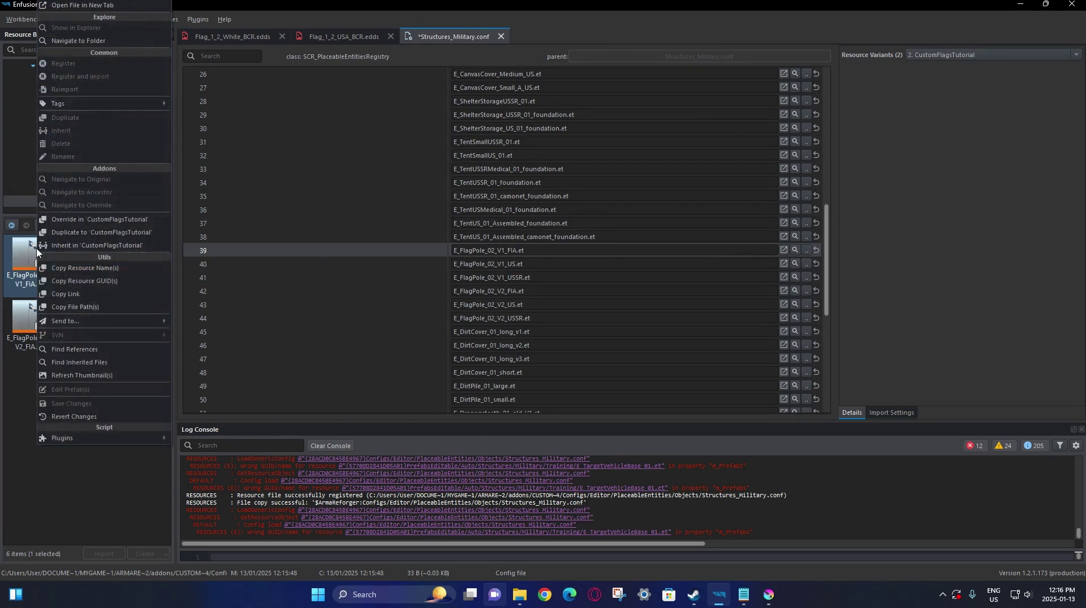
left_click(76, 245)
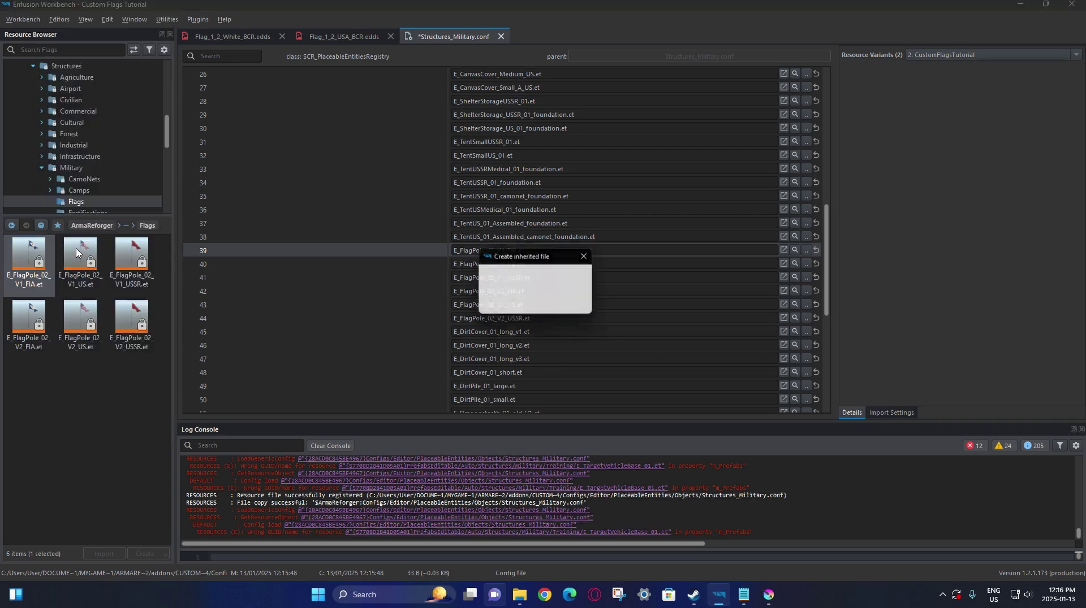
left_click(549, 289)
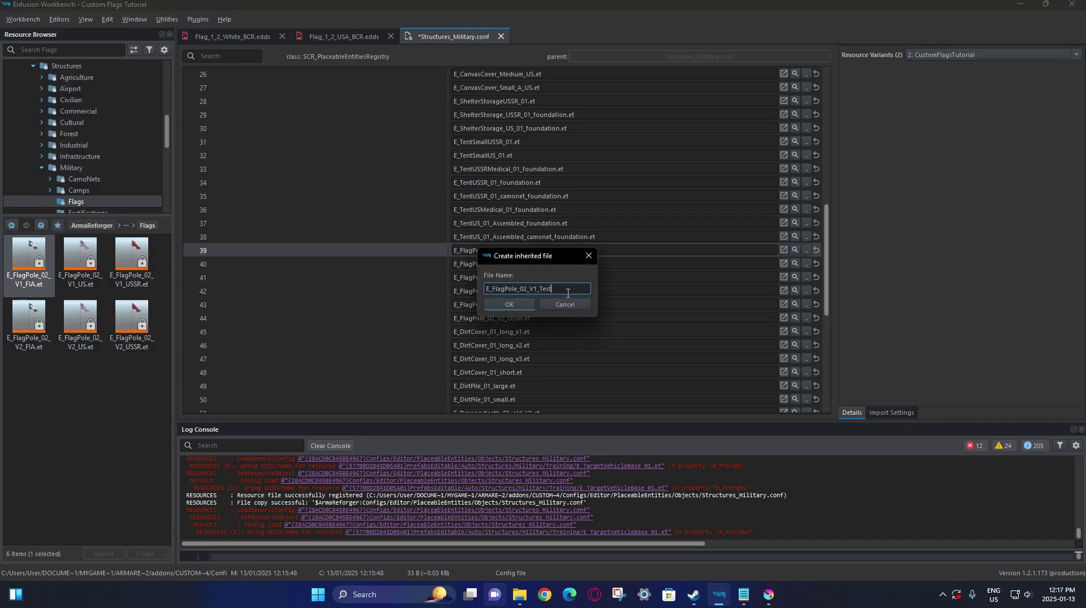
type("Test")
left_click(517, 304)
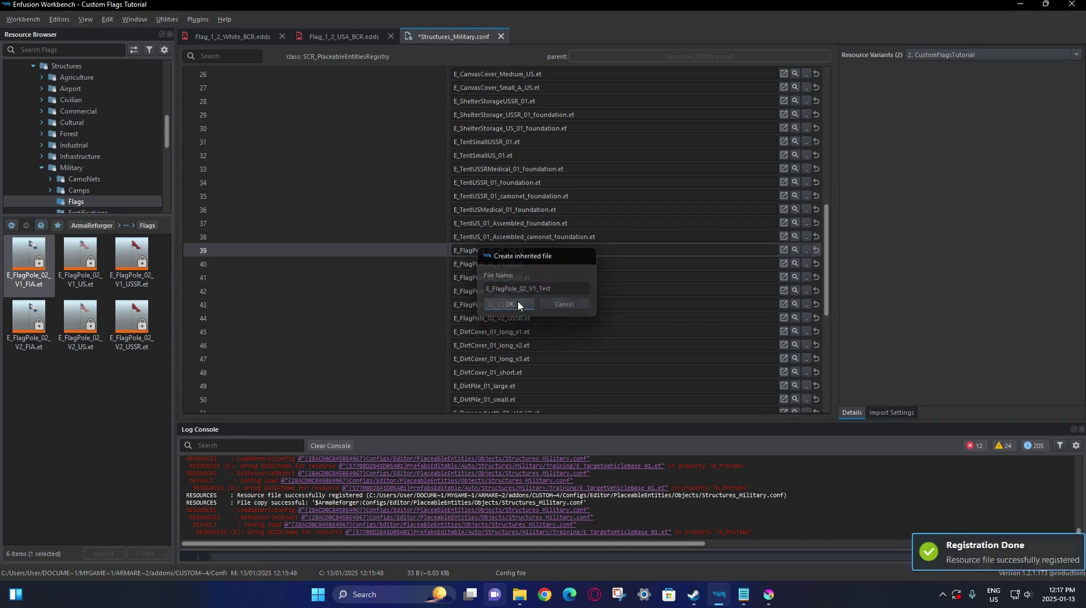
Assign E_FlagPole_02_V1_Test.et to the empty Prefabs entry 71 and save all changes
scroll(395, 267, "down", 7)
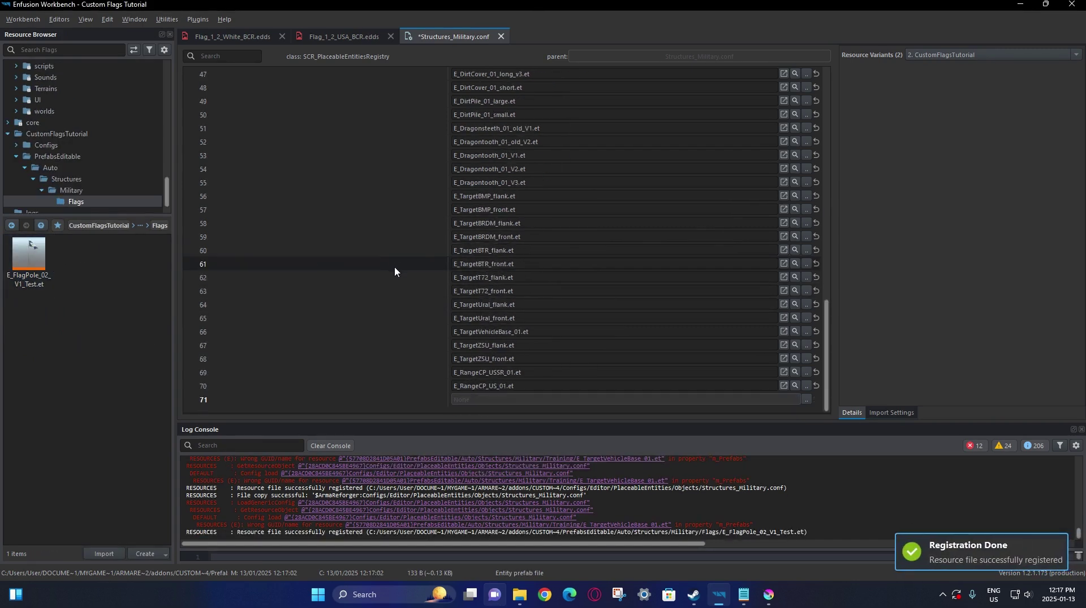
left_click_drag(44, 274, 497, 400)
left_click(22, 18)
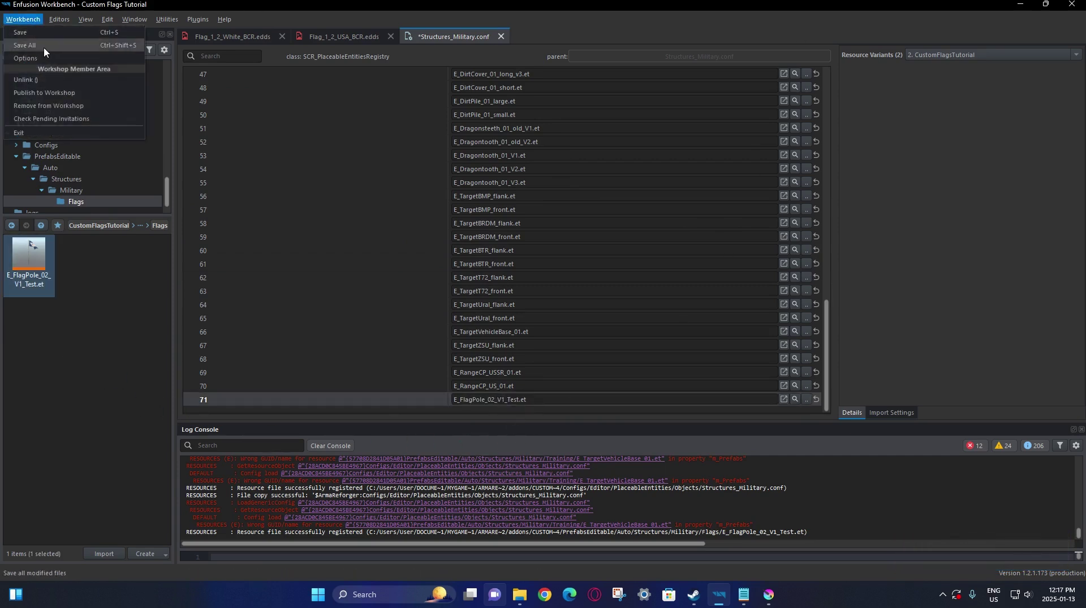
left_click(43, 47)
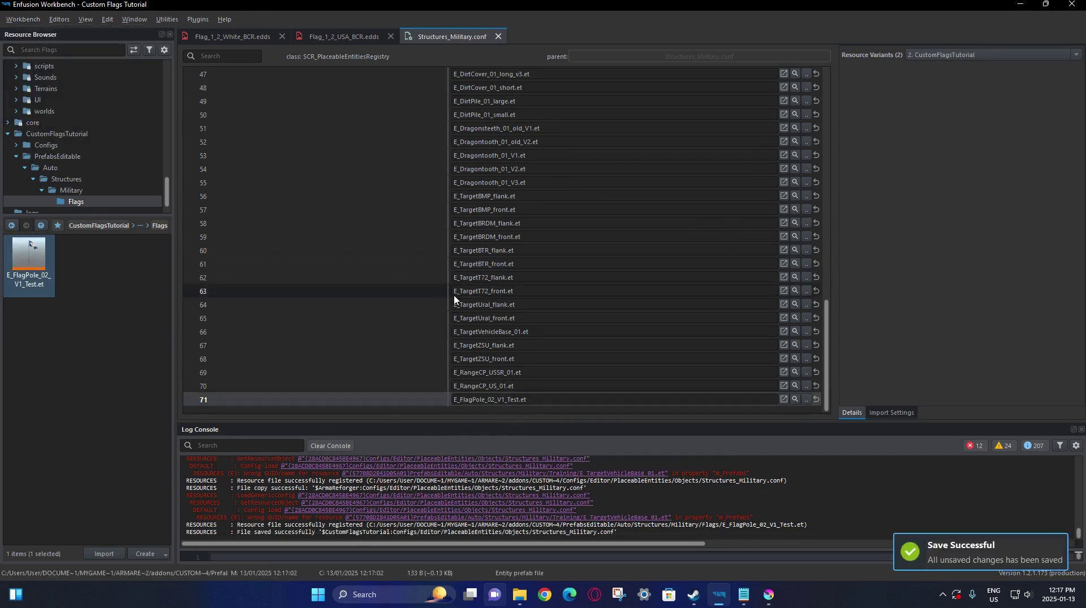
Open the E_FlagPole_02_V1_Test.et prefab and close Structures_Military.conf
double_click(29, 261)
left_click(493, 36)
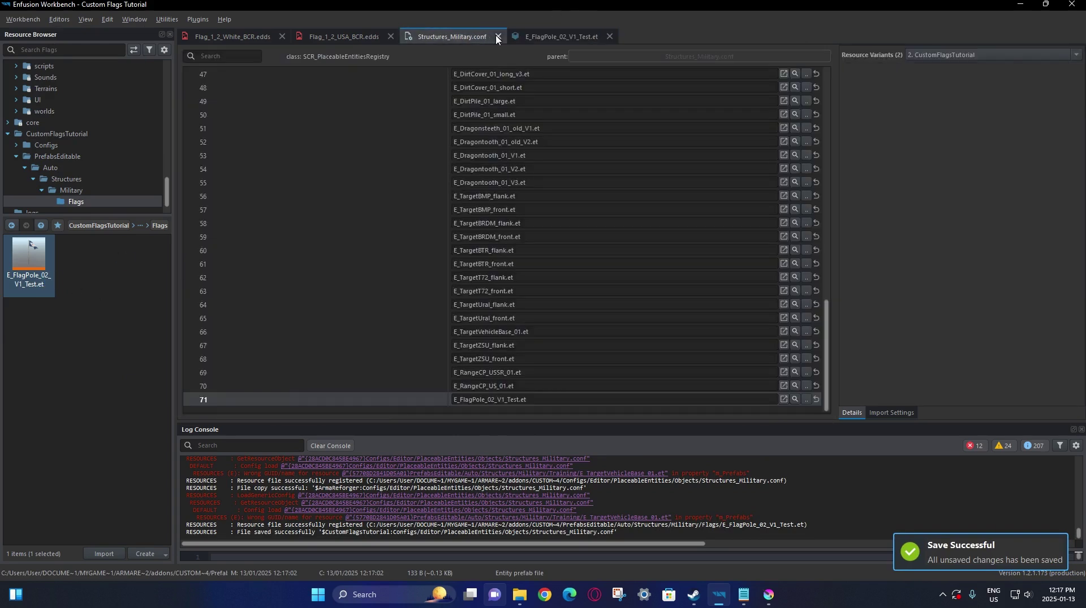
left_click(498, 37)
Compare the Flag_1_2_USA_BCR.edds and Flag_1_2_White_BCR.edds flag textures
left_click(314, 37)
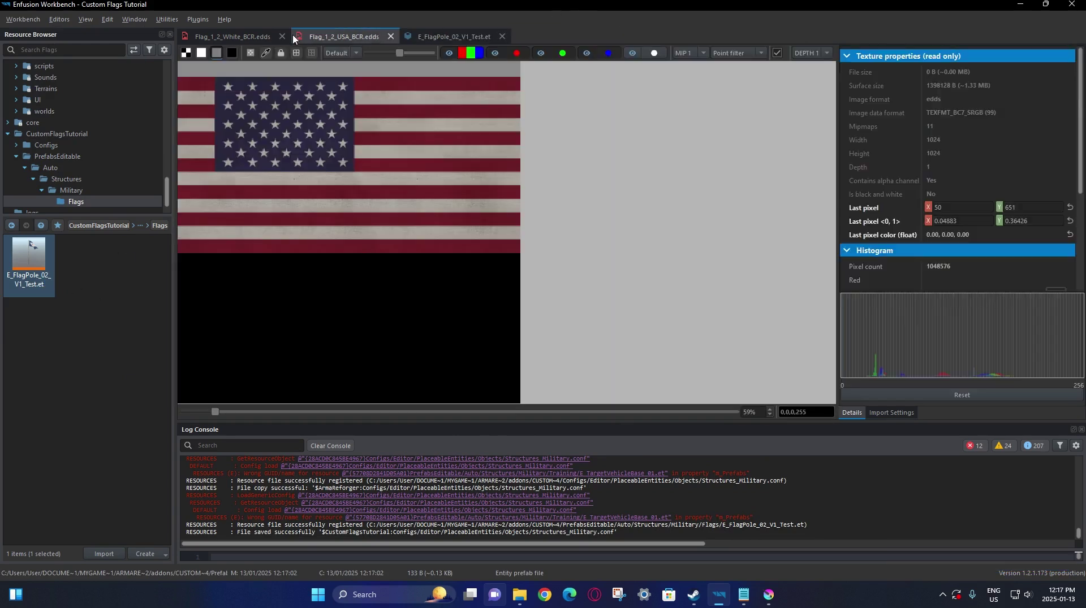
left_click(242, 35)
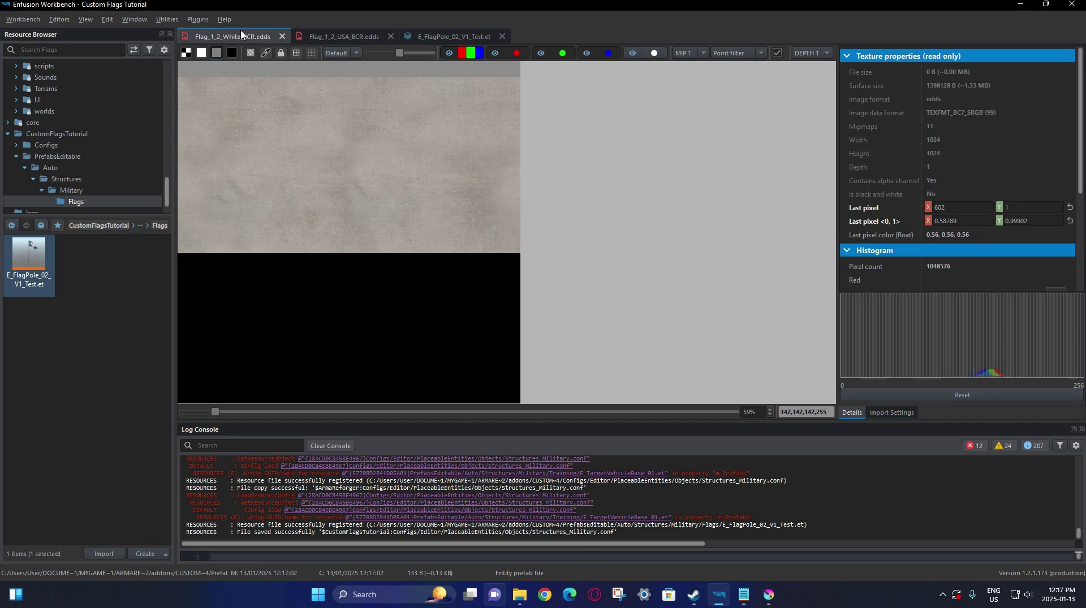
left_click(311, 37)
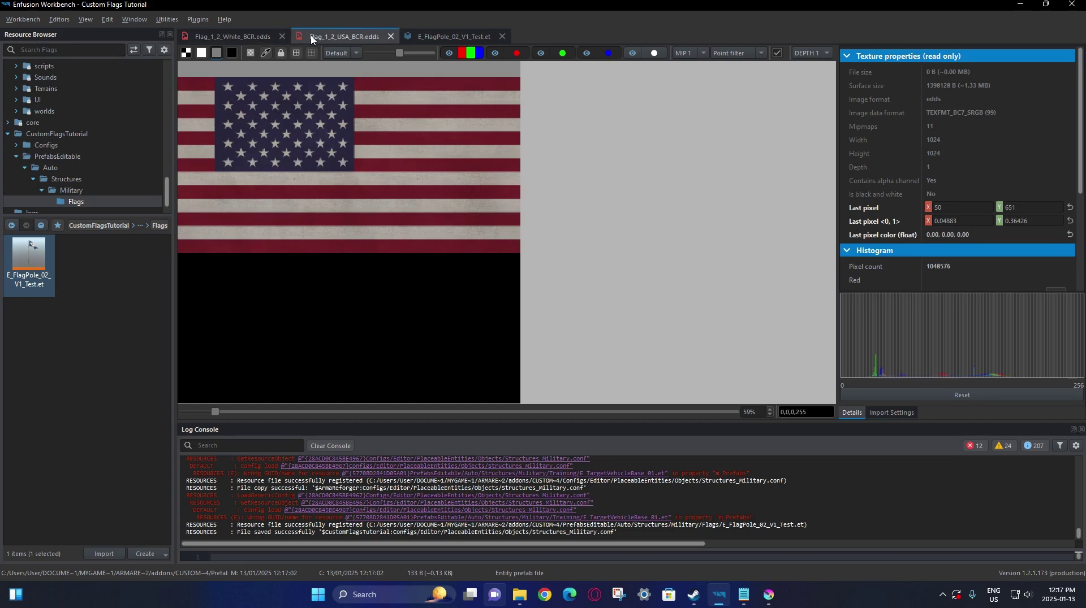
left_click(259, 38)
Locate the Flag_1_2_White_BCR.edds and Flag_1_2_USA_BCR.edds textures in the ArmaReforger Assets/Props/Fabric/Flags/Data folder
right_click(258, 38)
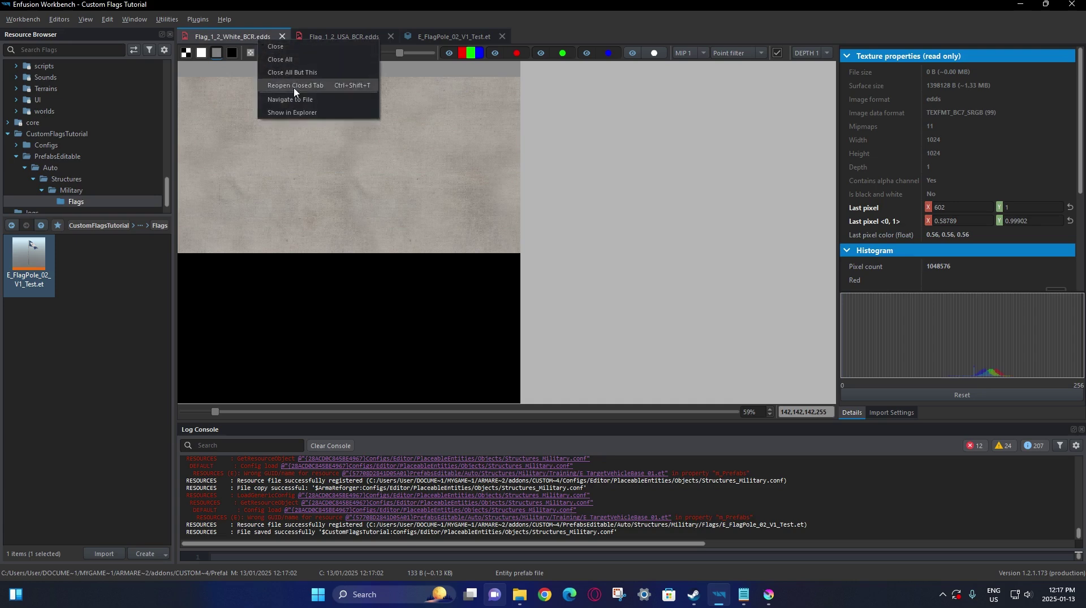
left_click(297, 88)
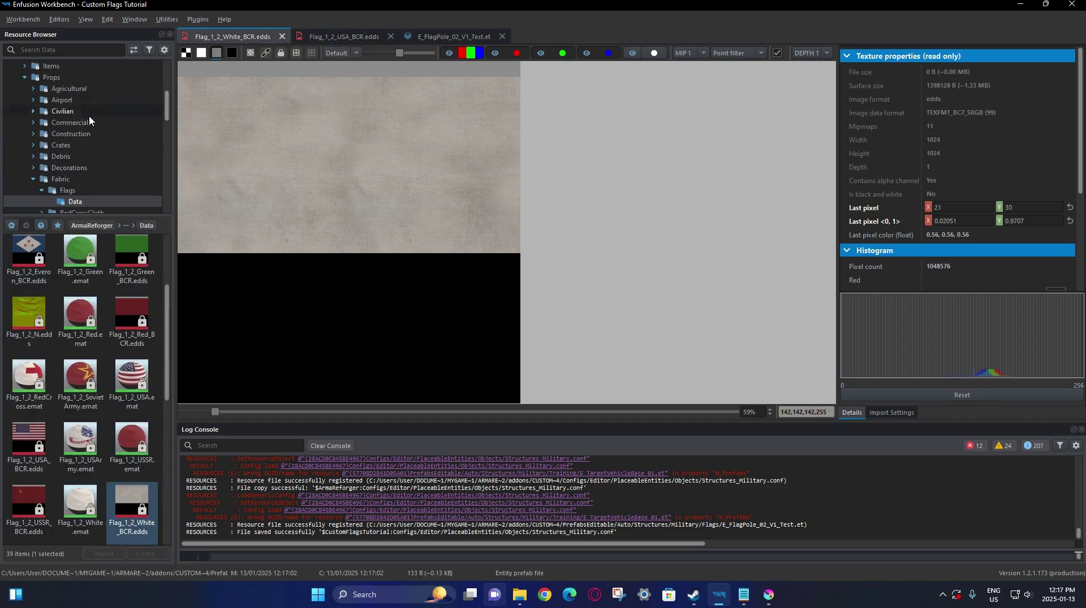
scroll(85, 117, "up", 4)
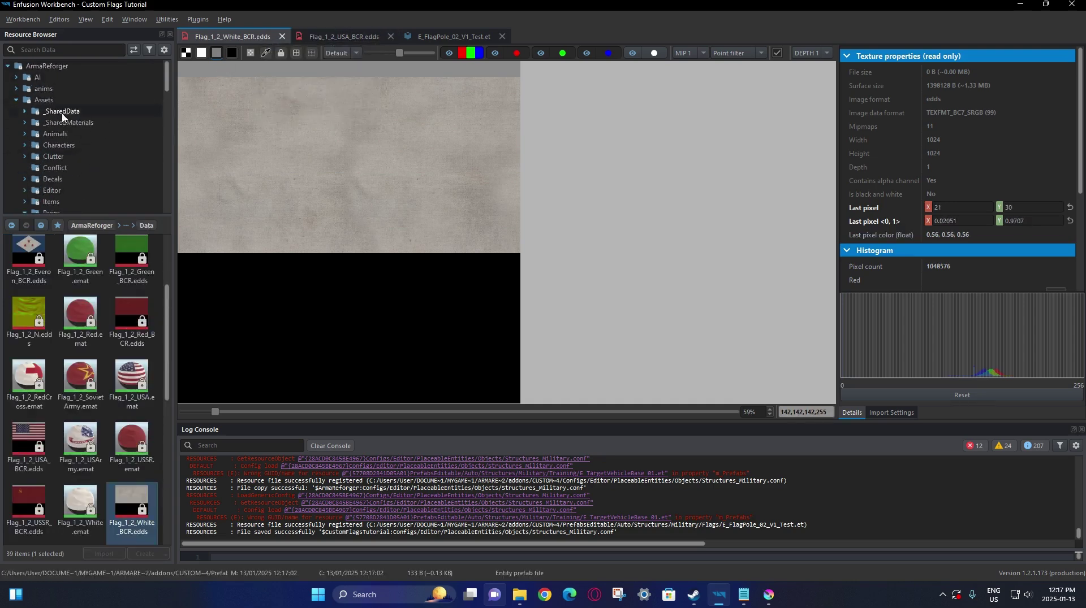
scroll(62, 119, "down", 4)
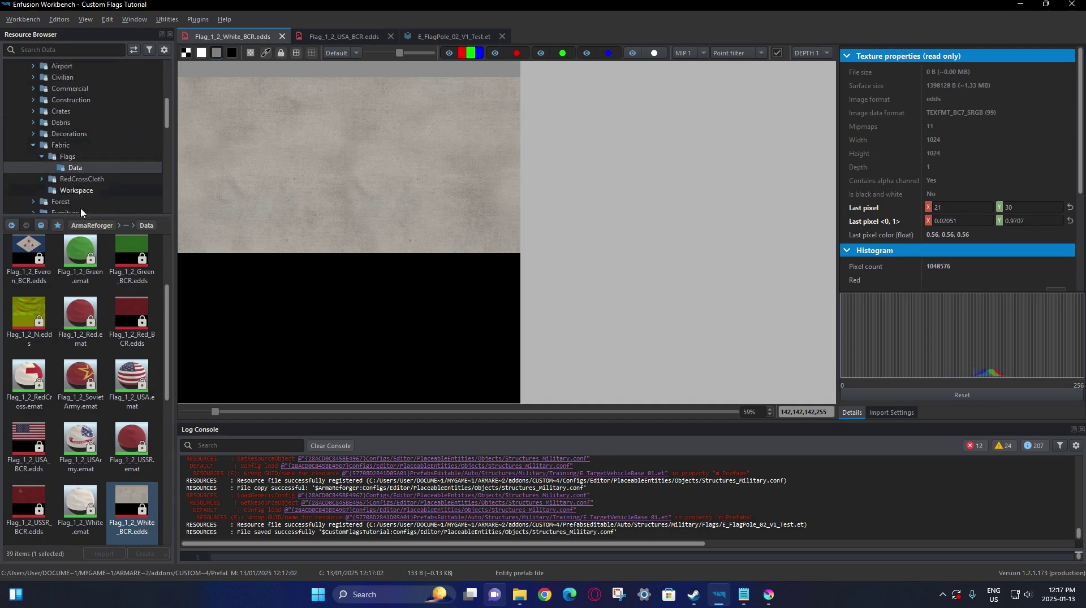
scroll(97, 302, "down", 1)
double_click(28, 396)
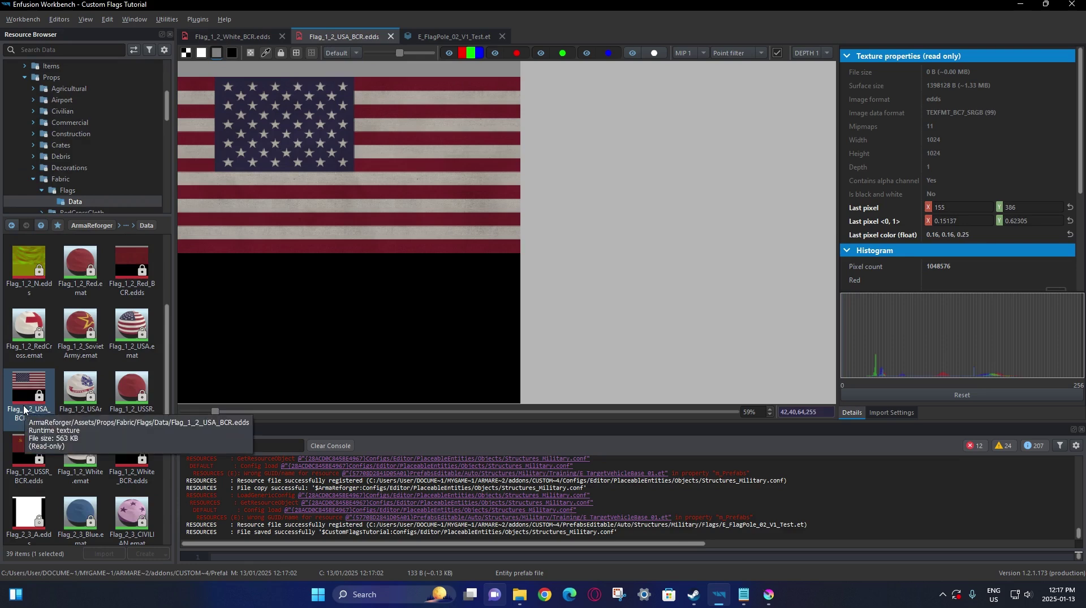
right_click(229, 37)
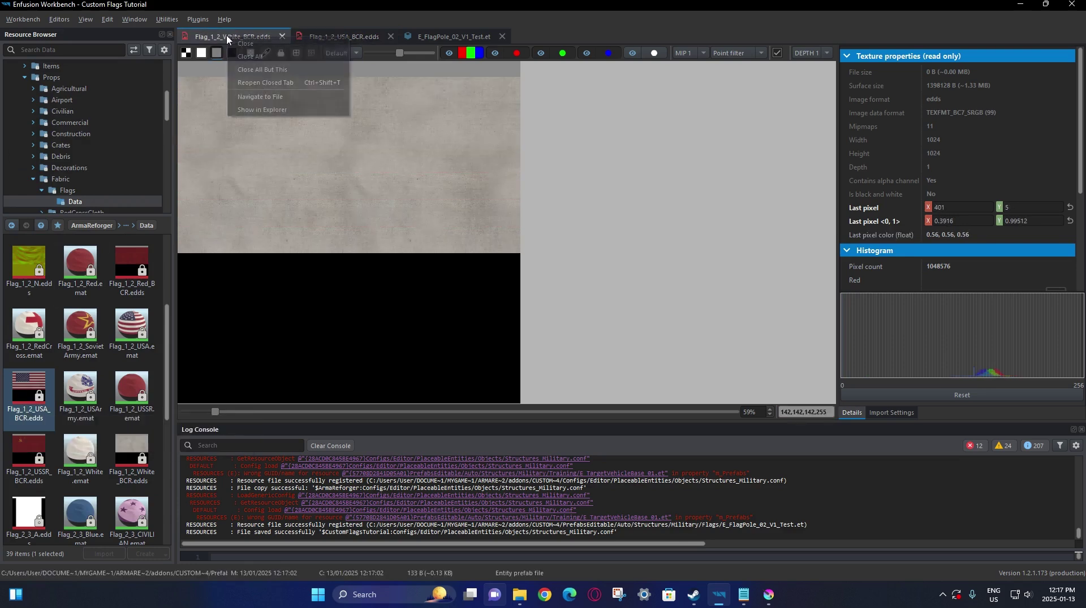
left_click(277, 96)
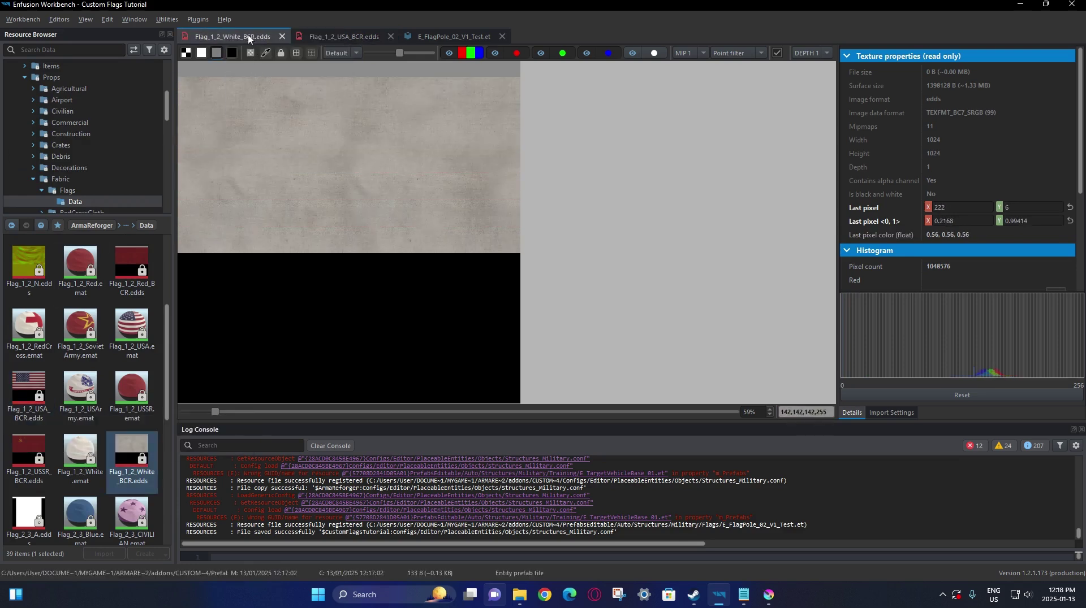
Detach the Flag_1_2_White_BCR.edds texture view into its own maximized window
left_click(282, 36)
left_click_drag(251, 73, 322, 105)
left_click(772, 119)
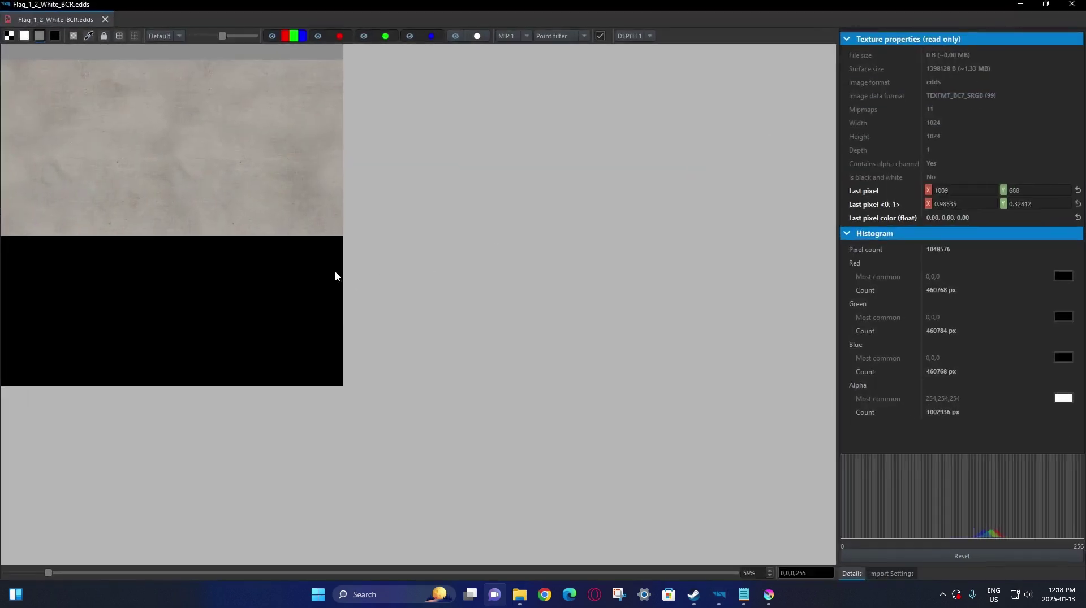
Capture the upper part of the Flag_1_2_White_BCR.edds texture at 100% zoom and save the screenshot as PNG in the Flag_Base folder
scroll(538, 405, "up", 3)
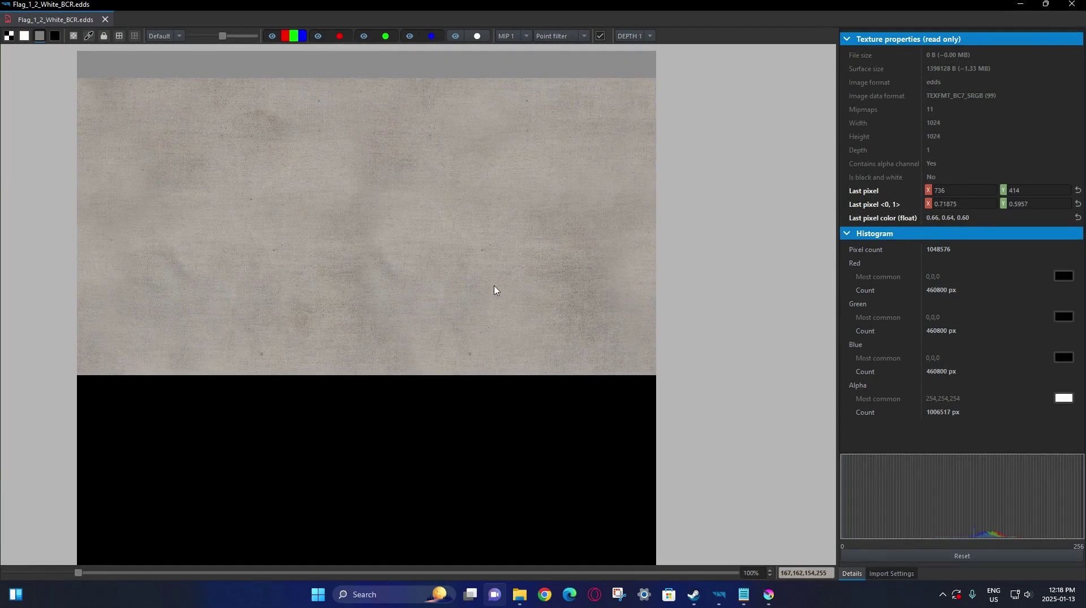
left_click(626, 598)
left_click(346, 46)
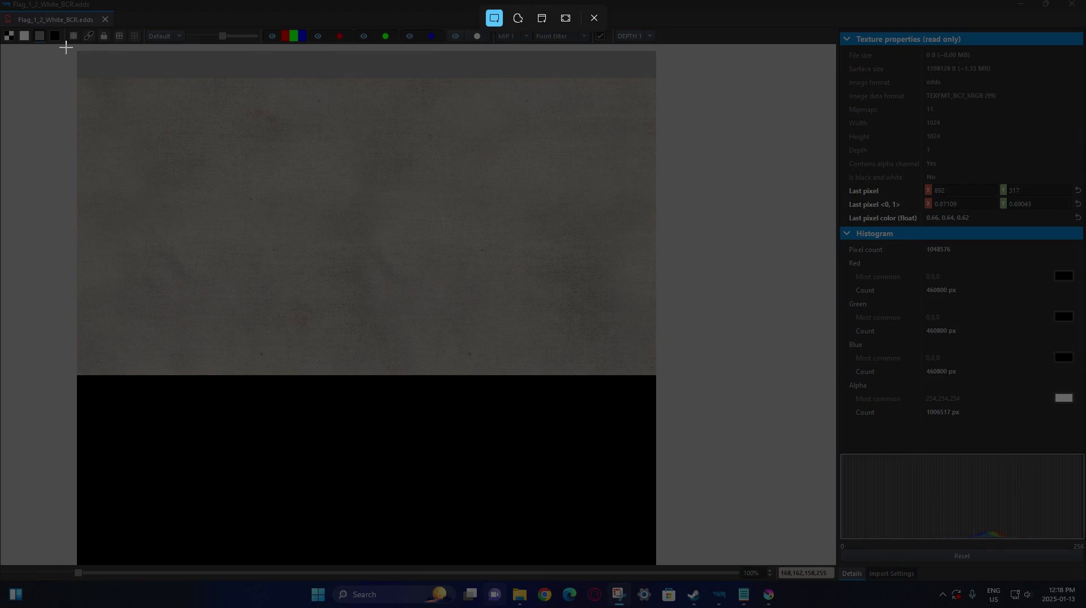
left_click_drag(67, 48, 674, 573)
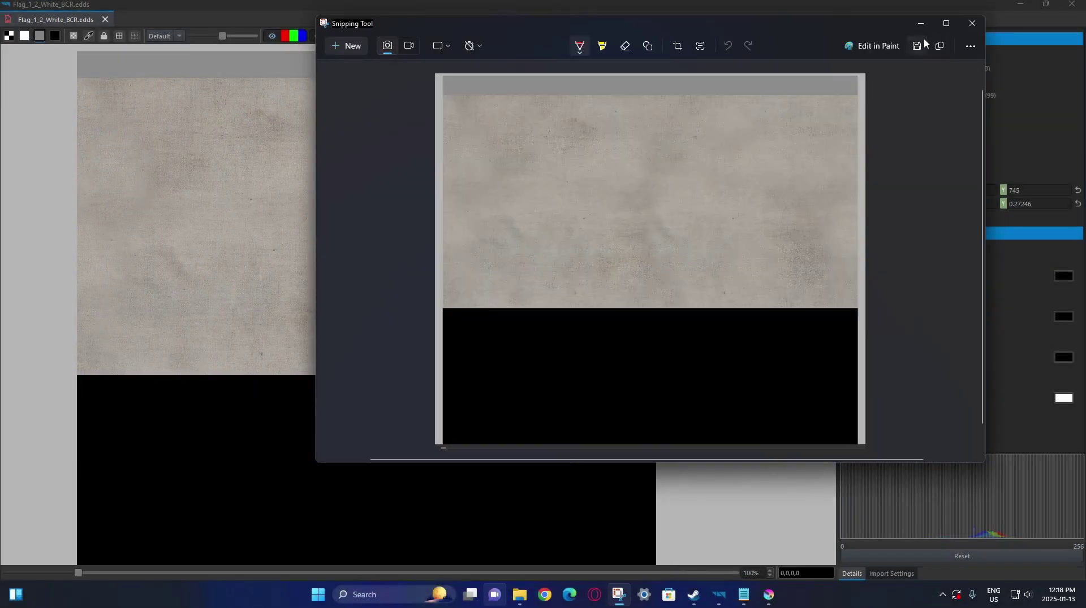
left_click(917, 46)
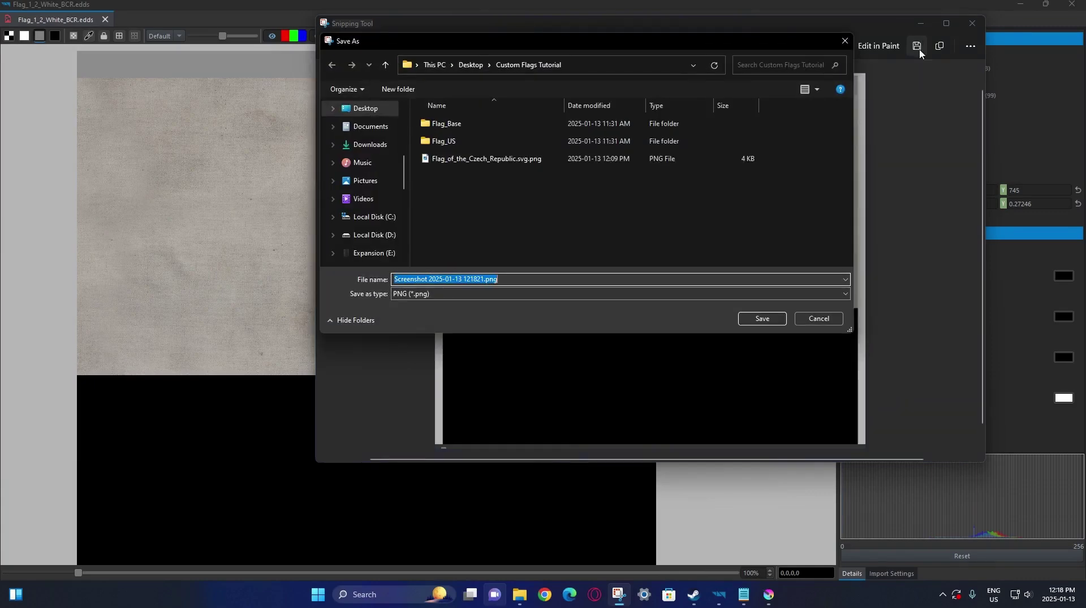
double_click(493, 126)
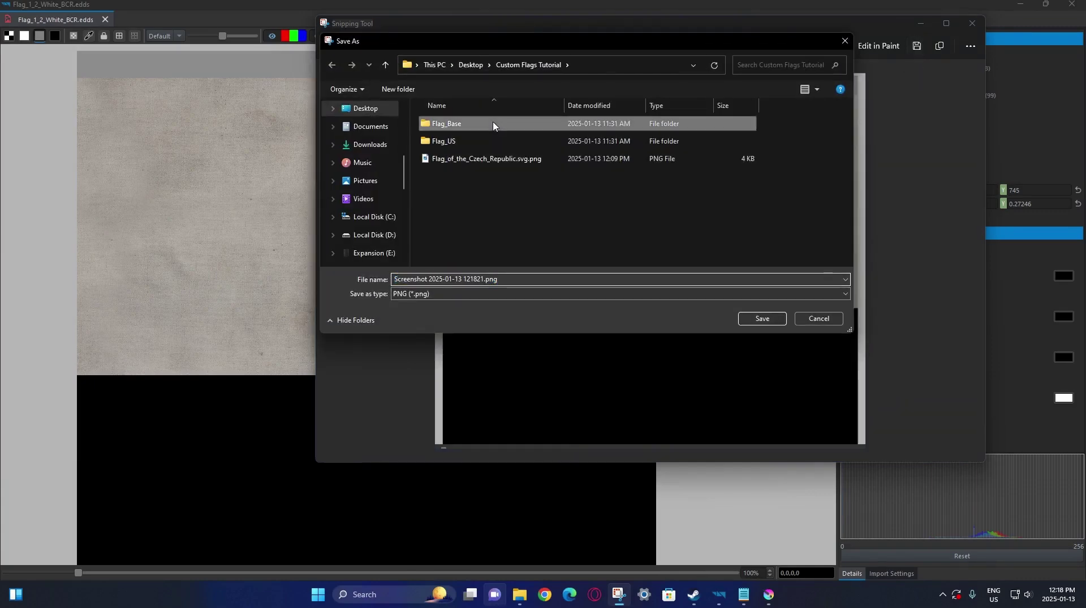
left_click(764, 318)
left_click(113, 245)
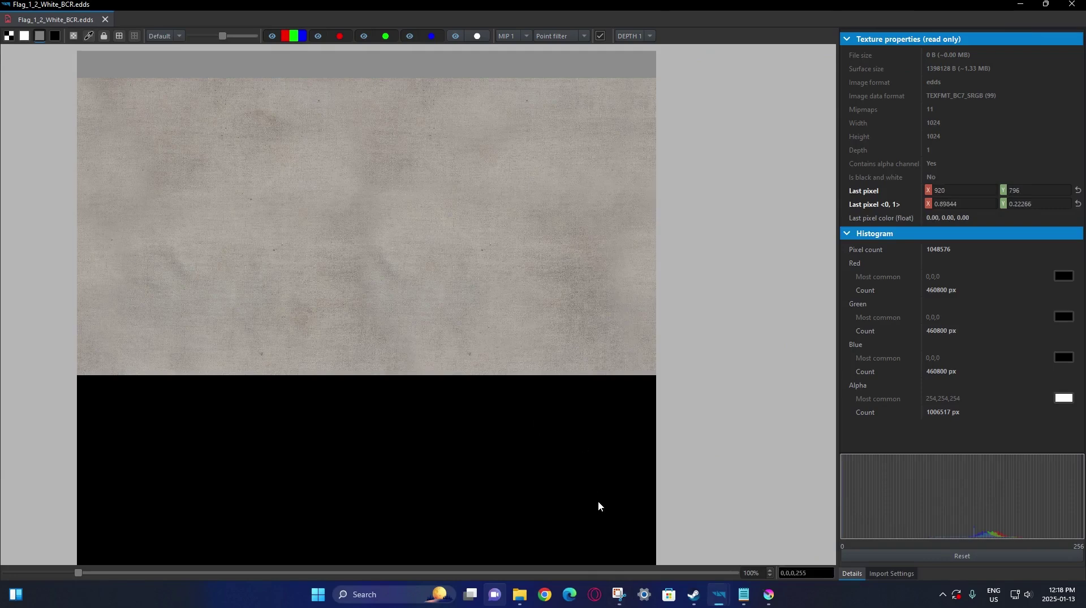
Capture the lower part of the white flag texture, save the screenshot as PNG in Flag_Base, and close Snipping Tool
left_click_drag(598, 501, 600, 424)
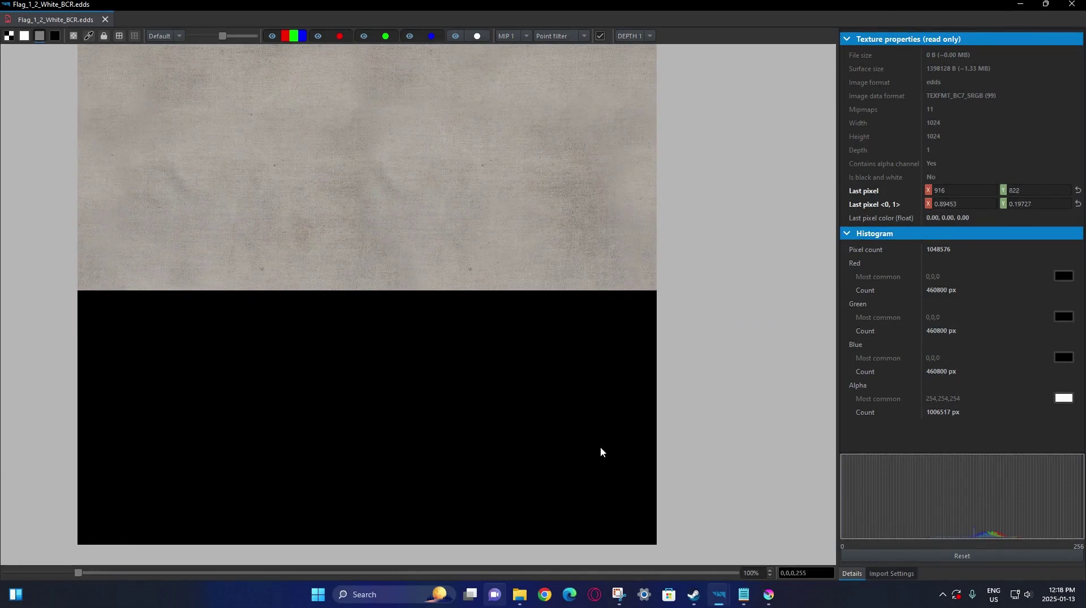
left_click(618, 595)
key("ctrl+n")
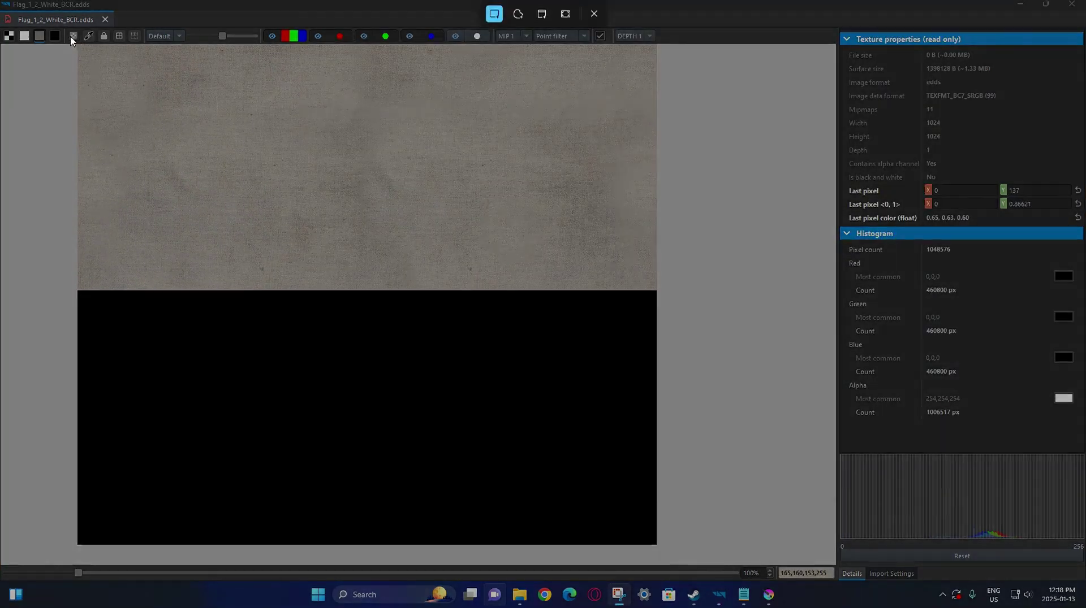
left_click_drag(67, 35, 669, 560)
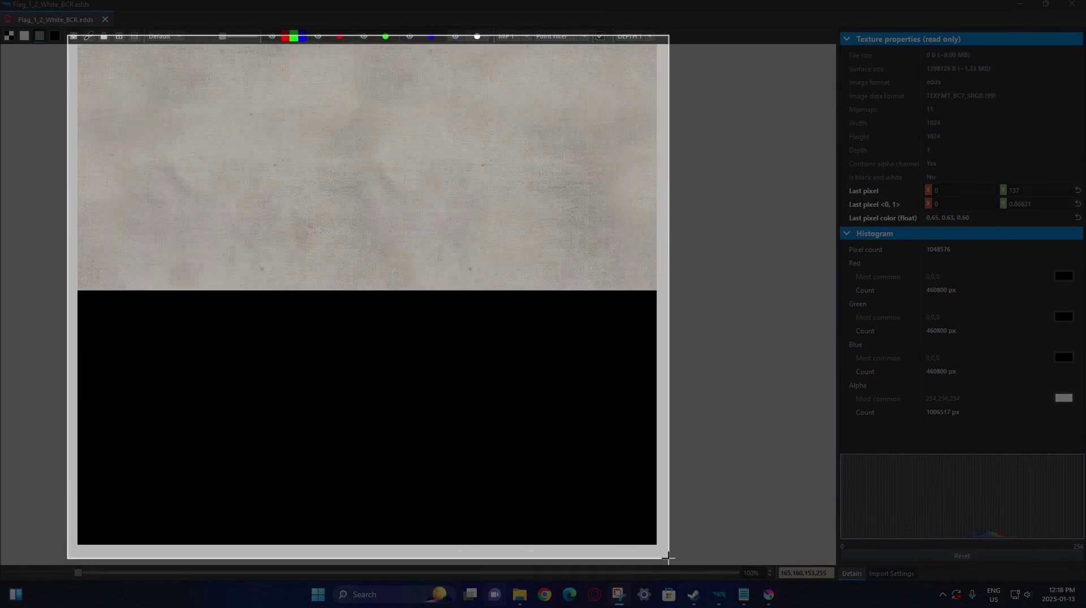
left_click(916, 45)
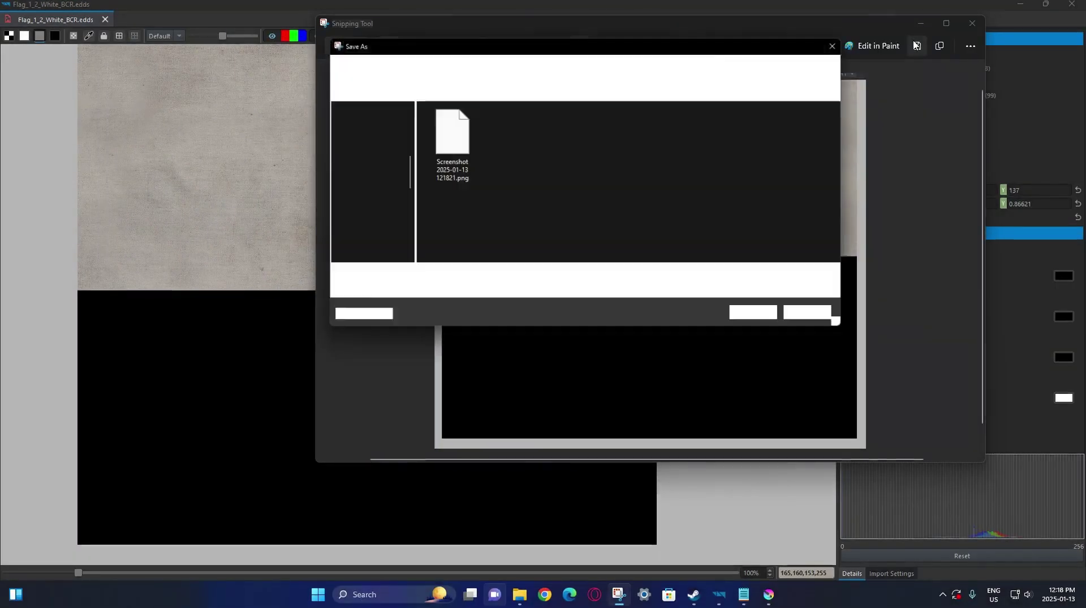
left_click(750, 320)
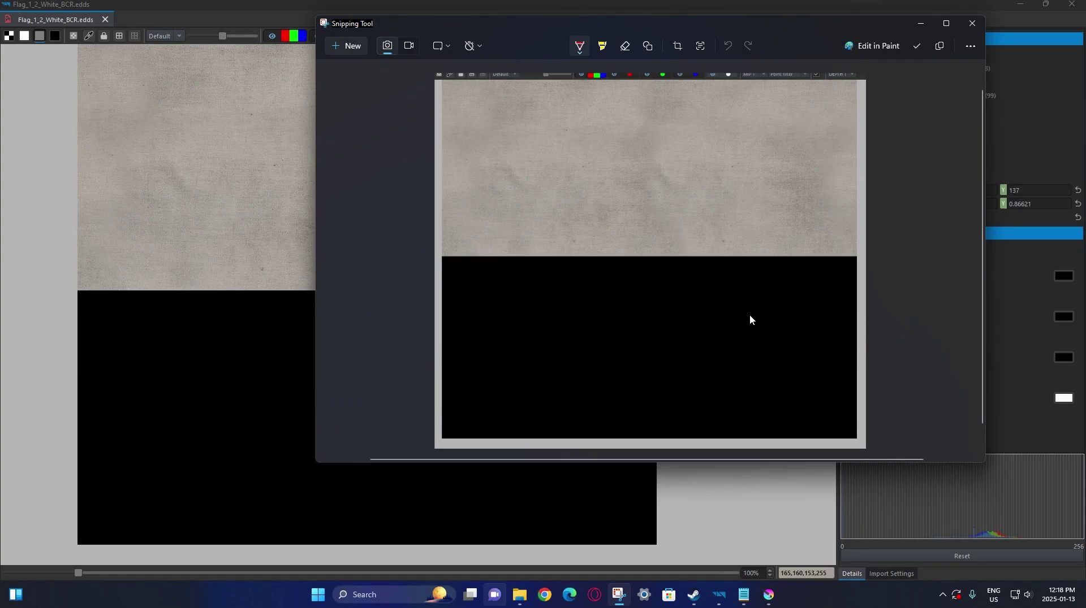
left_click(966, 23)
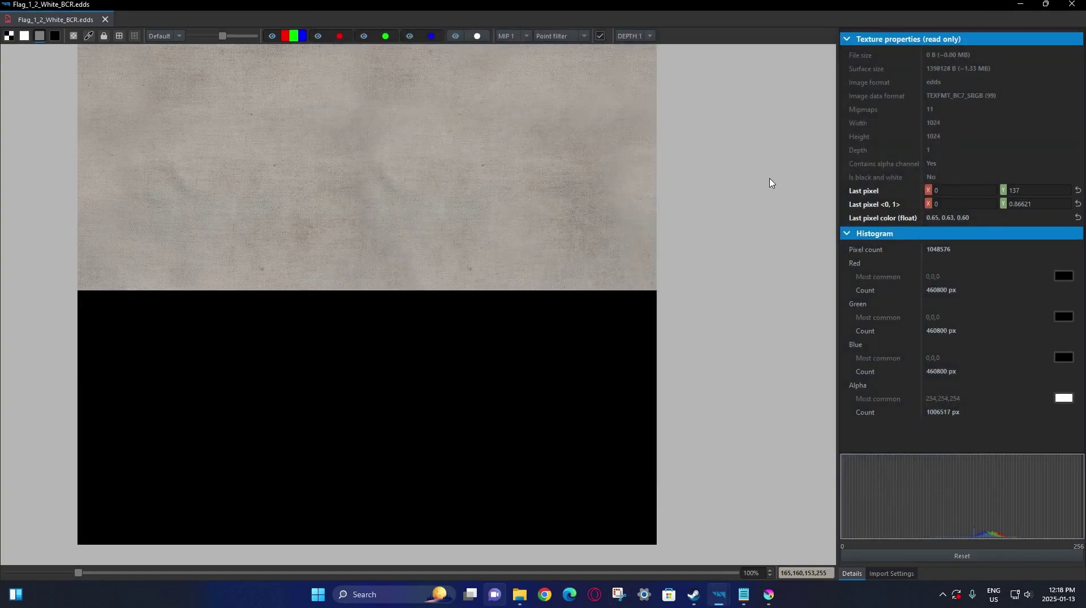
Examine the separate red, blue and alpha channels of the Flag_1_2_White_BCR.edds texture
left_click_drag(615, 187, 577, 272)
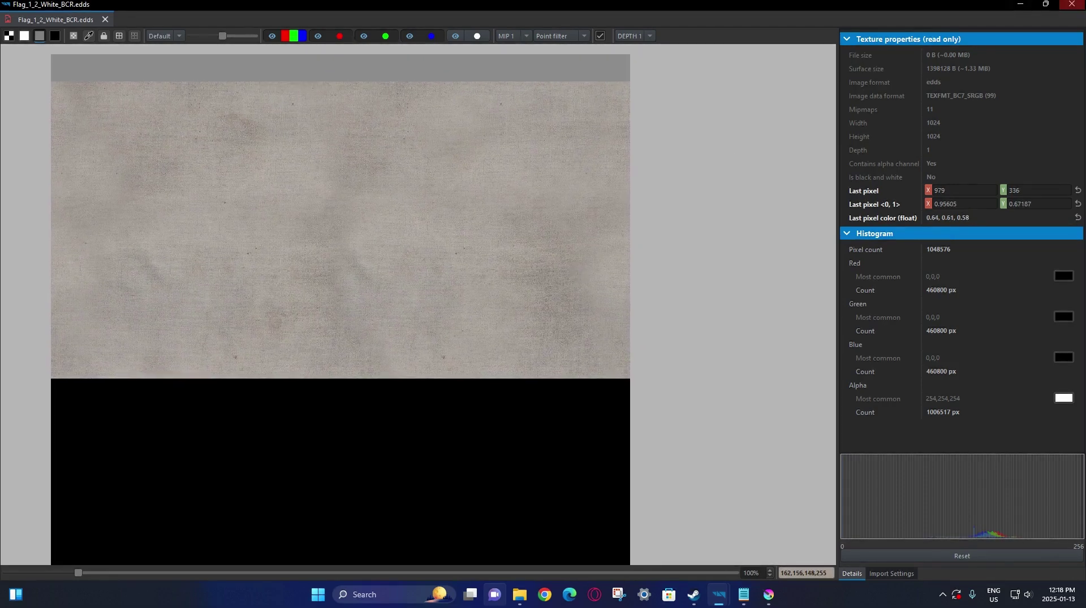
left_click(460, 41)
left_click(460, 41)
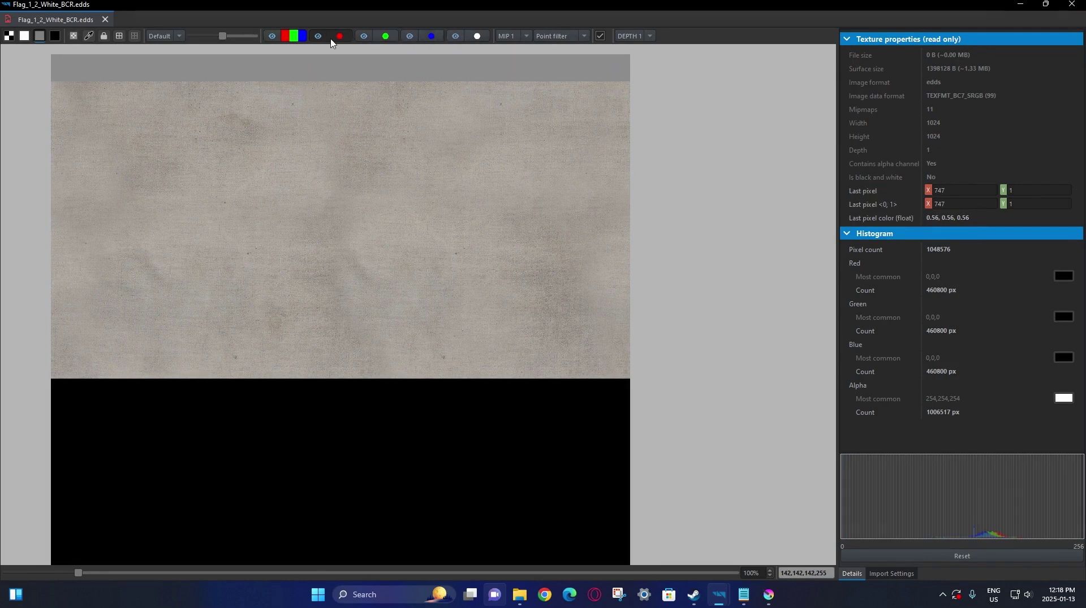
left_click(337, 37)
left_click(455, 36)
left_click(456, 36)
left_click(431, 36)
left_click(455, 36)
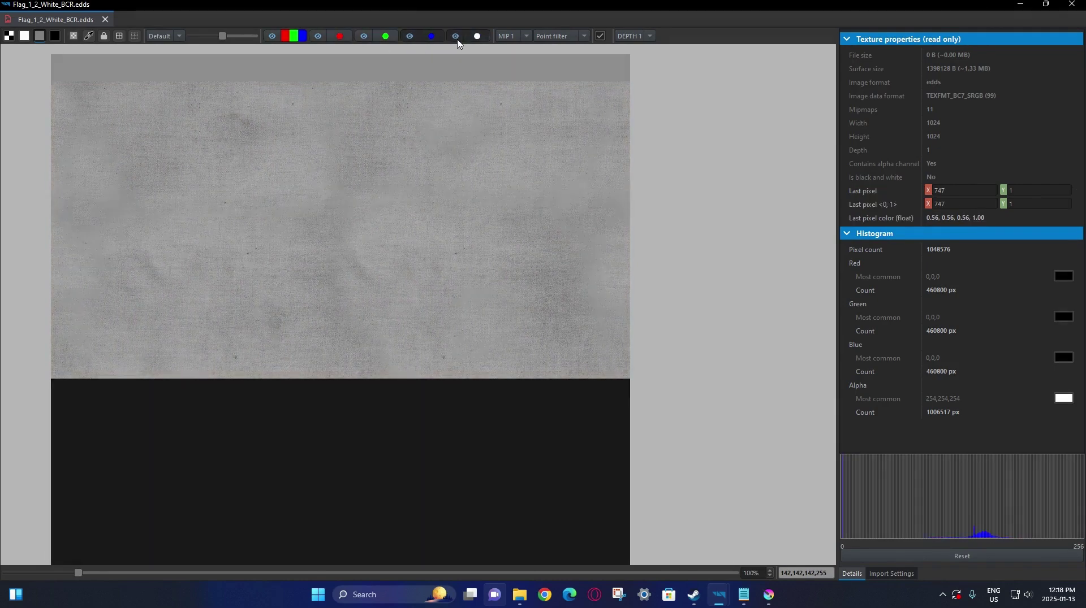
left_click(454, 36)
double_click(454, 37)
left_click(478, 36)
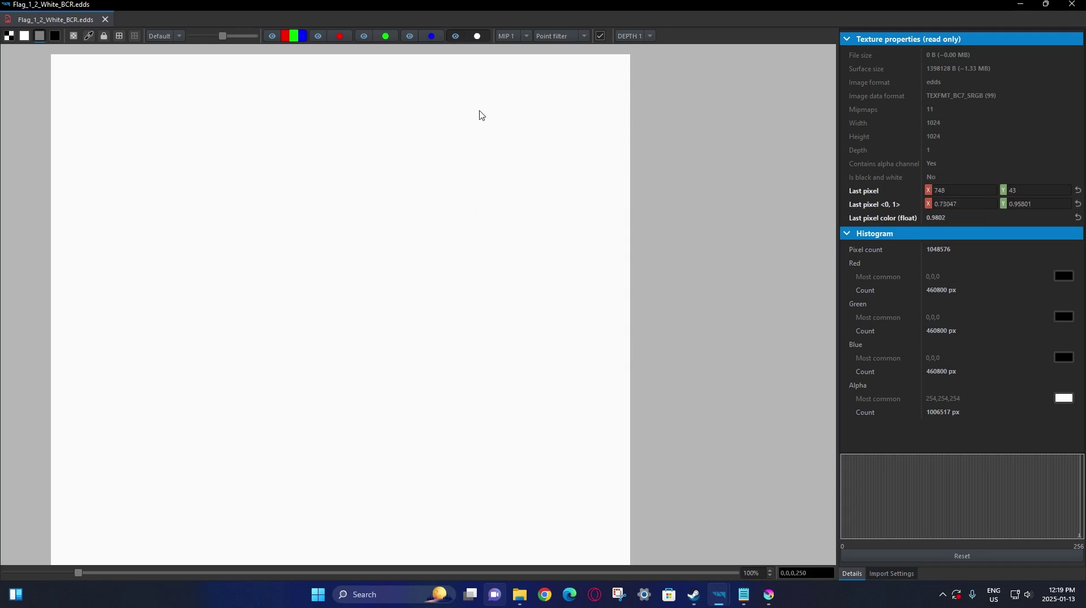
left_click_drag(283, 339, 318, 273)
left_click_drag(436, 240, 419, 304)
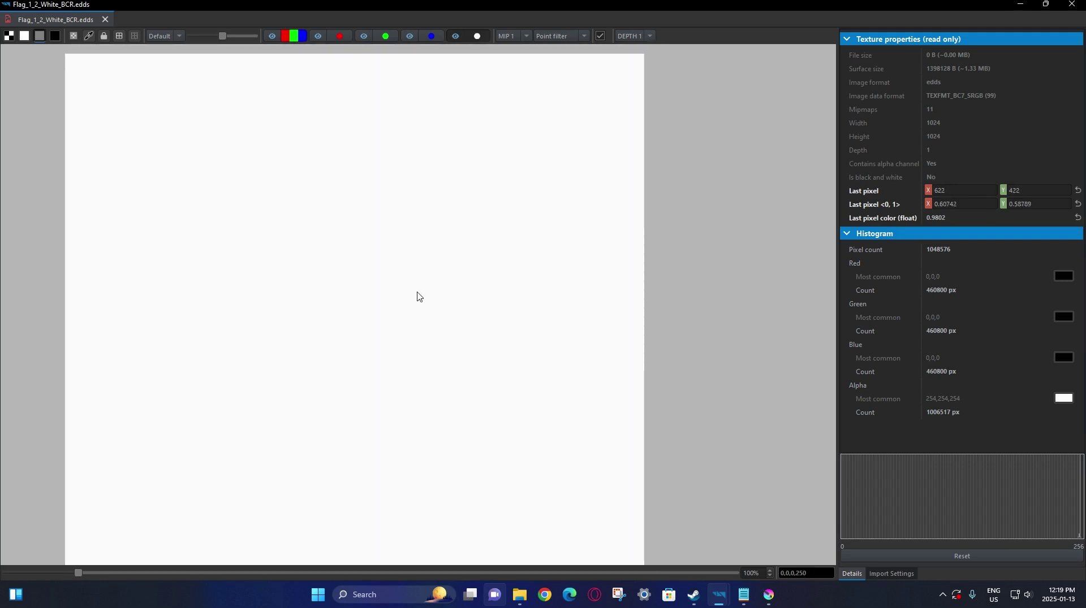
Detach the Flag_1_2_USA_BCR.edds texture into its own maximized window and view it at 100% zoom
left_click(269, 36)
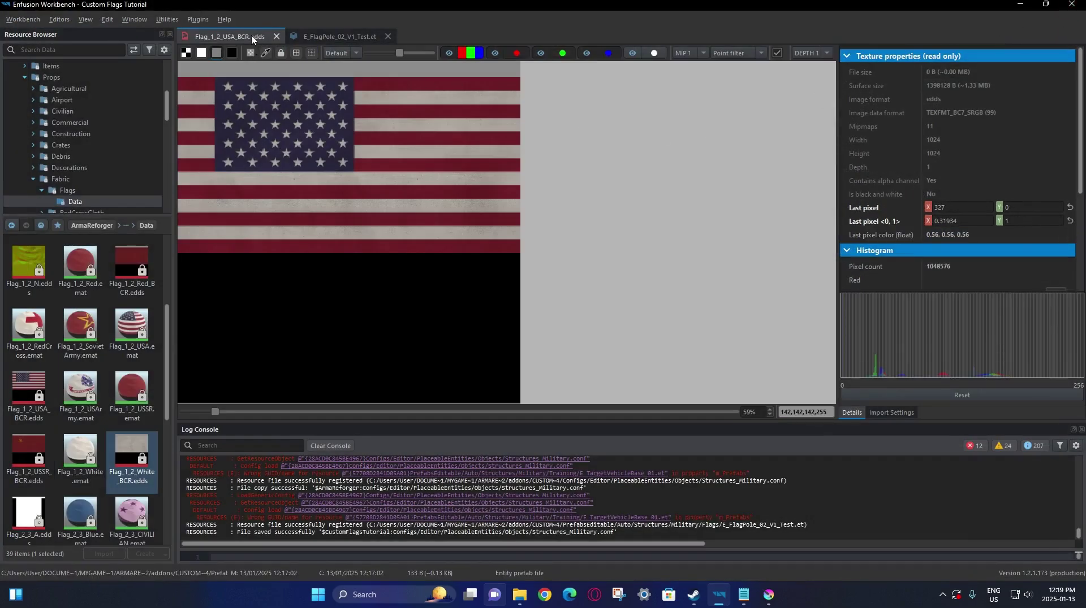
left_click_drag(253, 37, 395, 160)
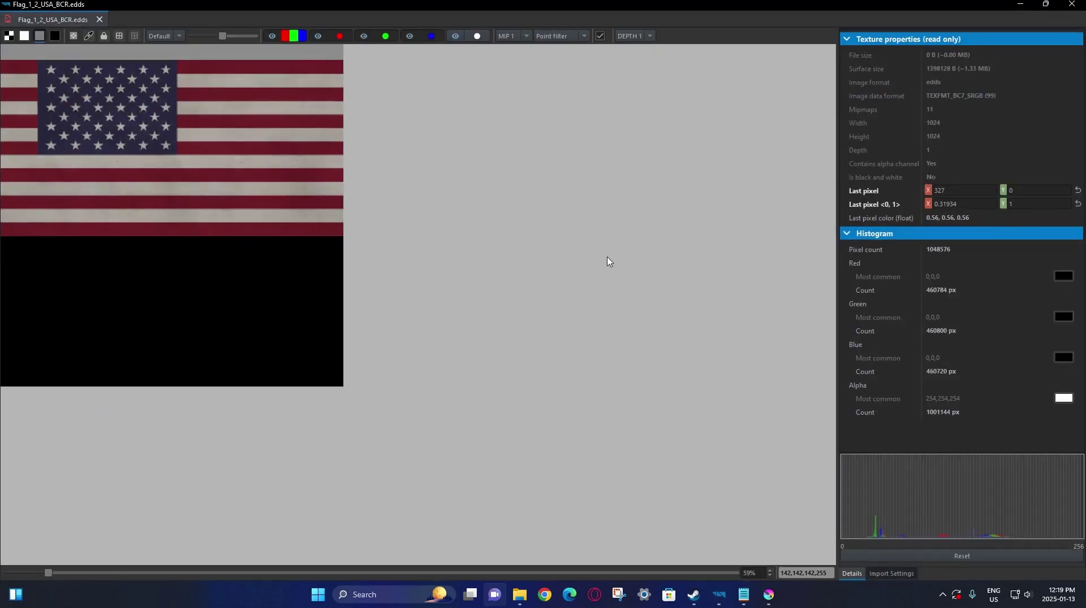
scroll(362, 272, "up", 3)
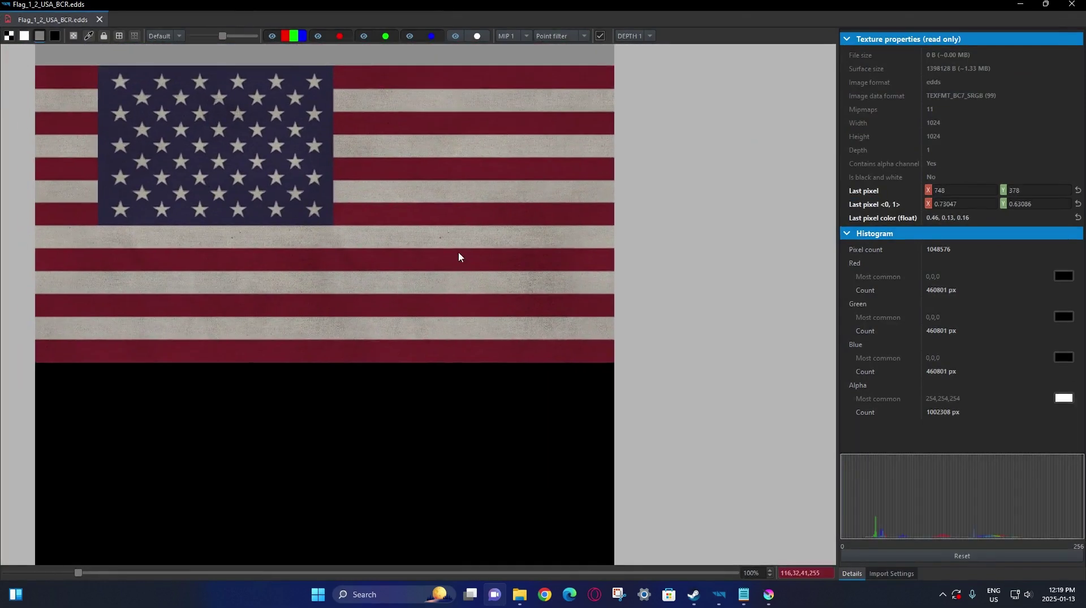
left_click_drag(485, 279, 480, 272)
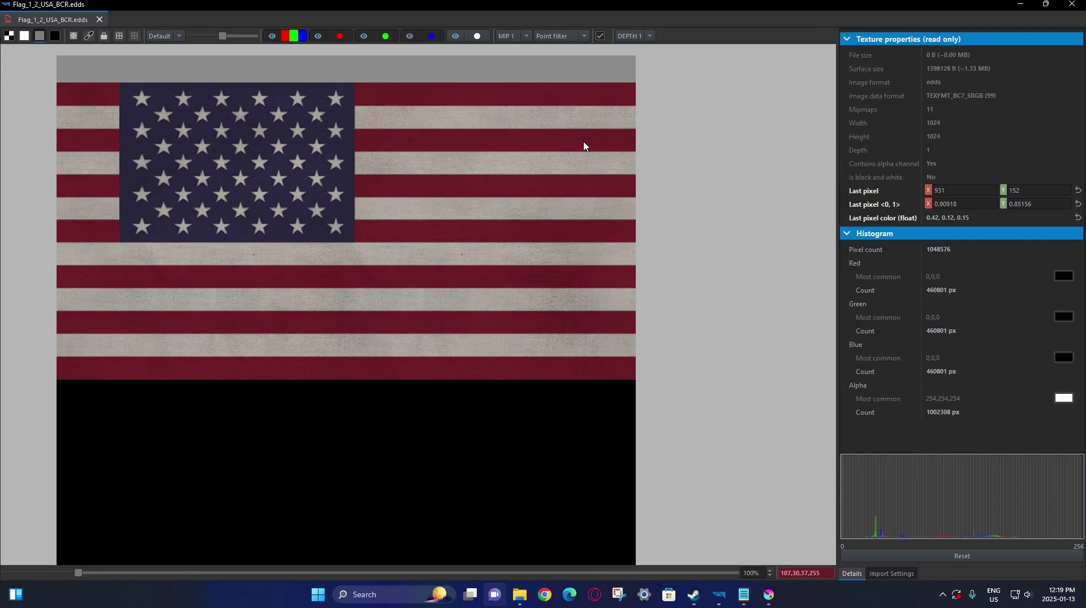
Return to the main Enfusion Workbench window and locate the E_FlagPole_02_V1_Test.et prefab file in the resource browser
key("alt+Tab")
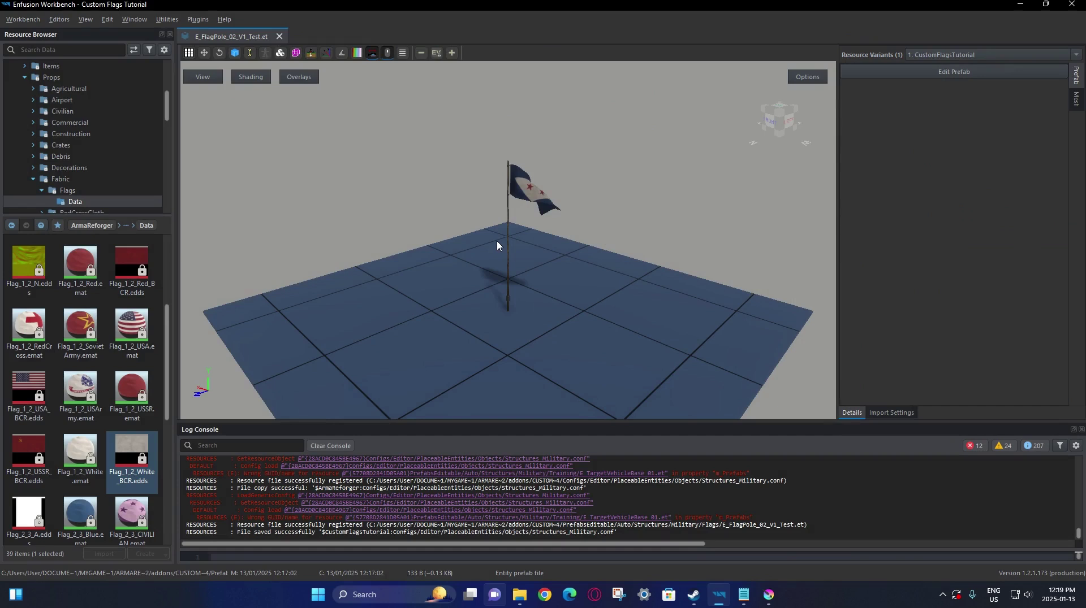
right_click(250, 34)
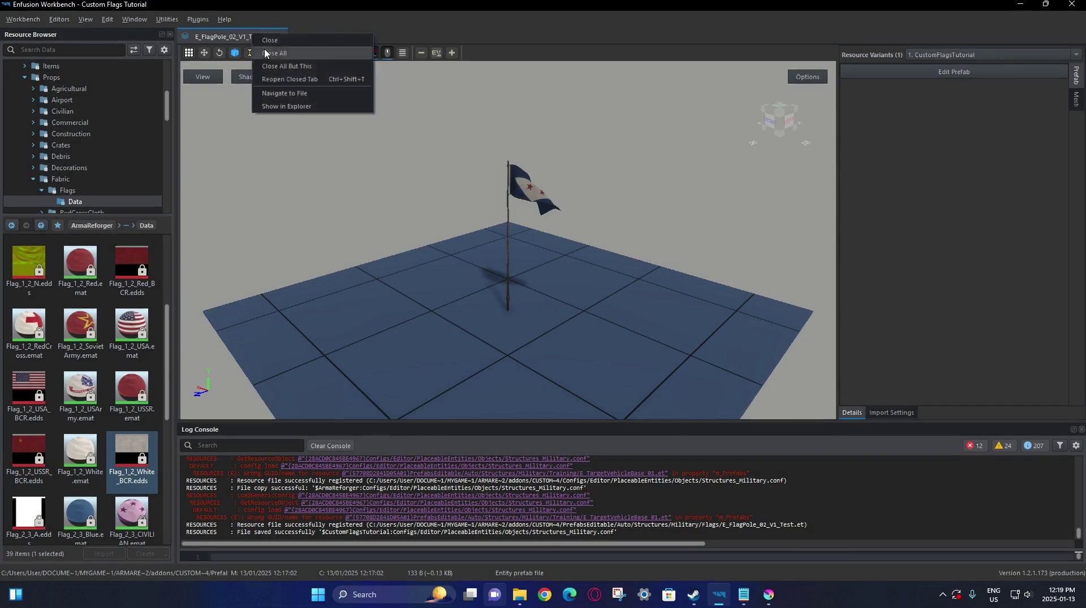
left_click(286, 88)
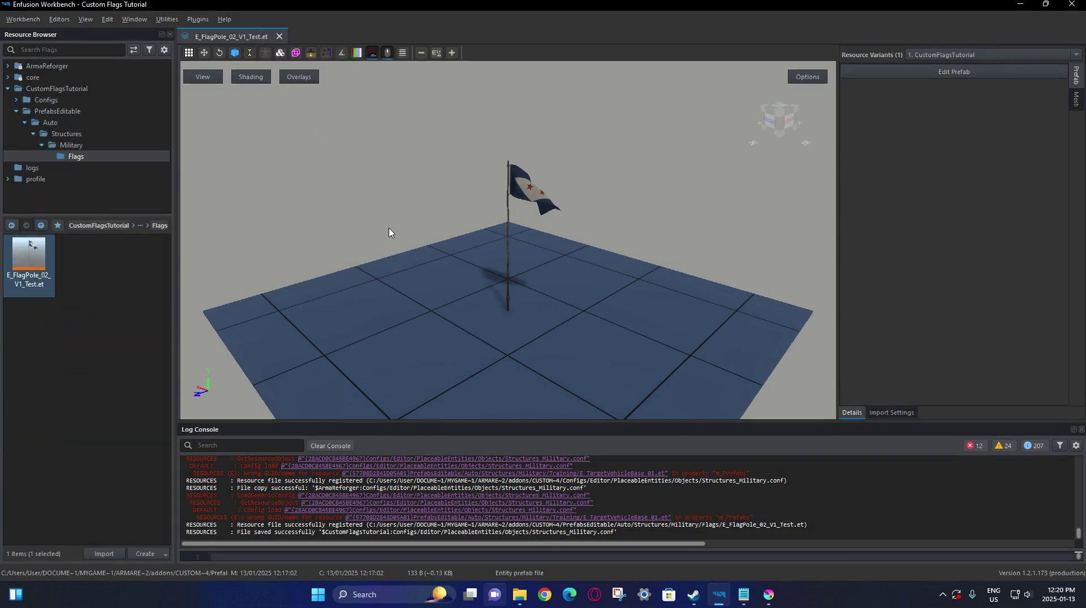
Open the E_FlagPole_02_V1_Test prefab for editing in World Editor and show its SCR_FlagComponent properties
left_click(920, 75)
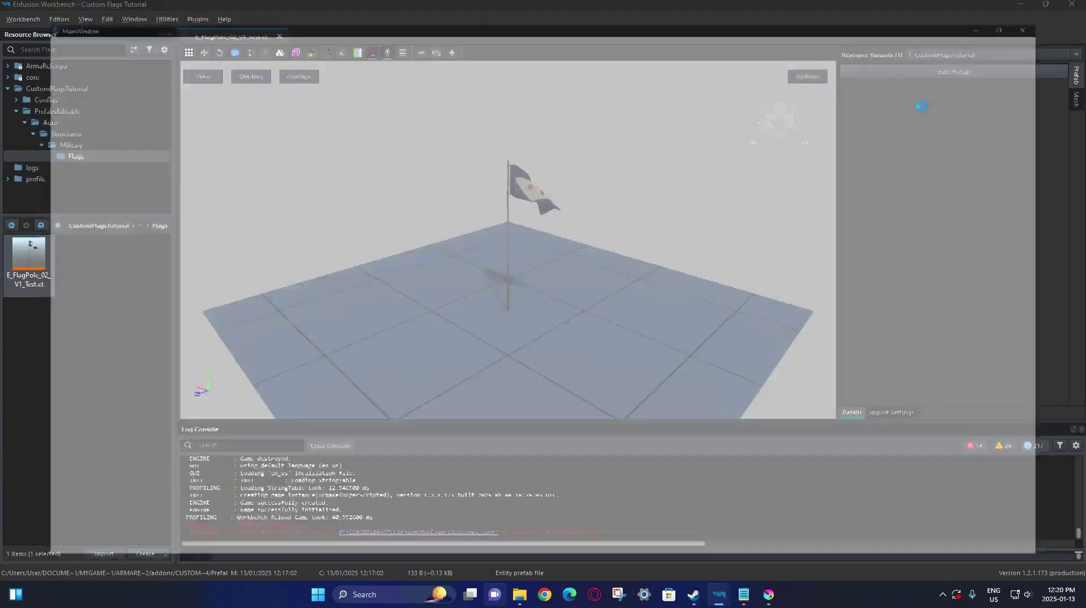
left_click(936, 113)
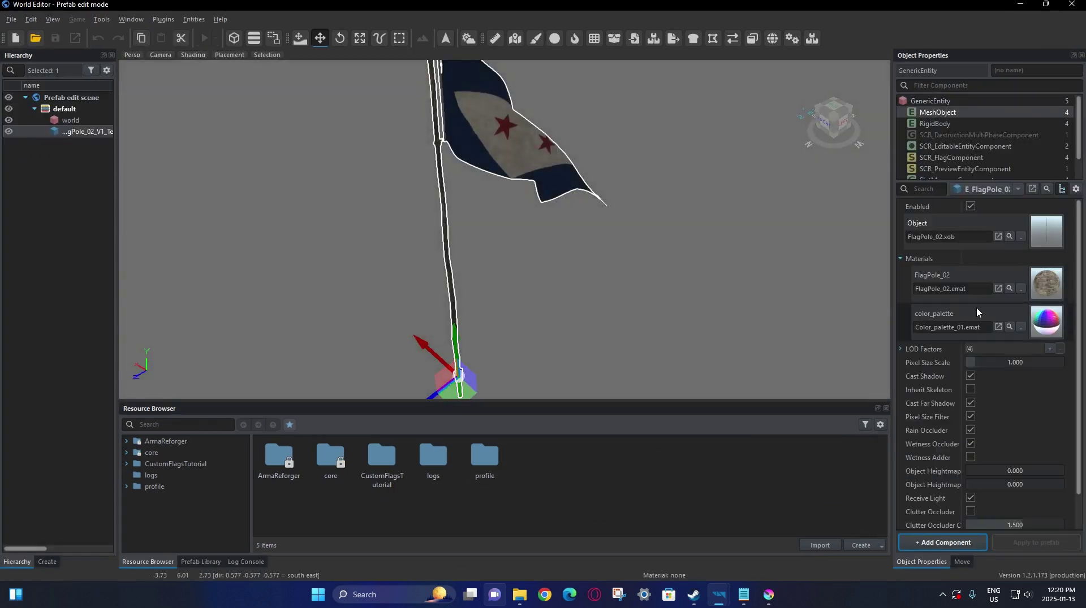
left_click(971, 146)
left_click(973, 157)
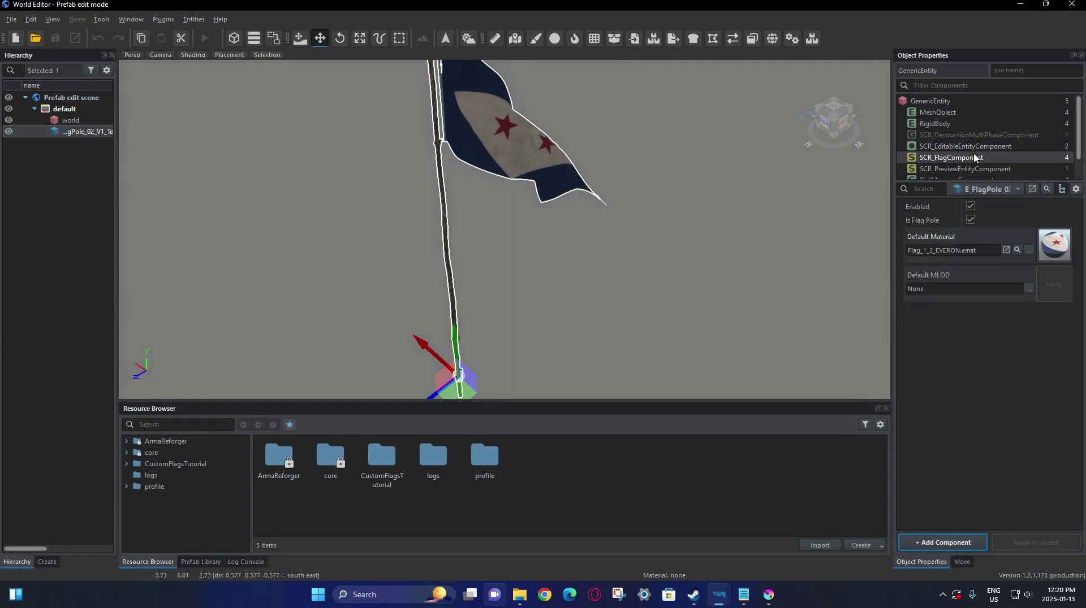
Locate the flag's default material Flag_1_2_EVERON.emat and duplicate it to the CustomFlagsTutorial addon as Flag_1_2_Test
left_click(1017, 250)
right_click(539, 452)
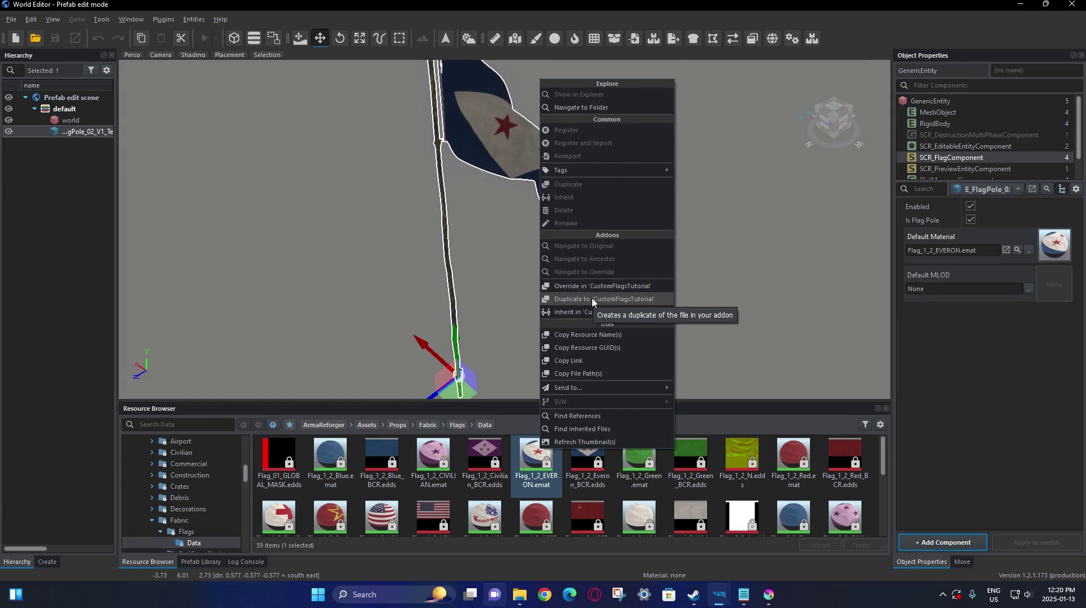
left_click(592, 299)
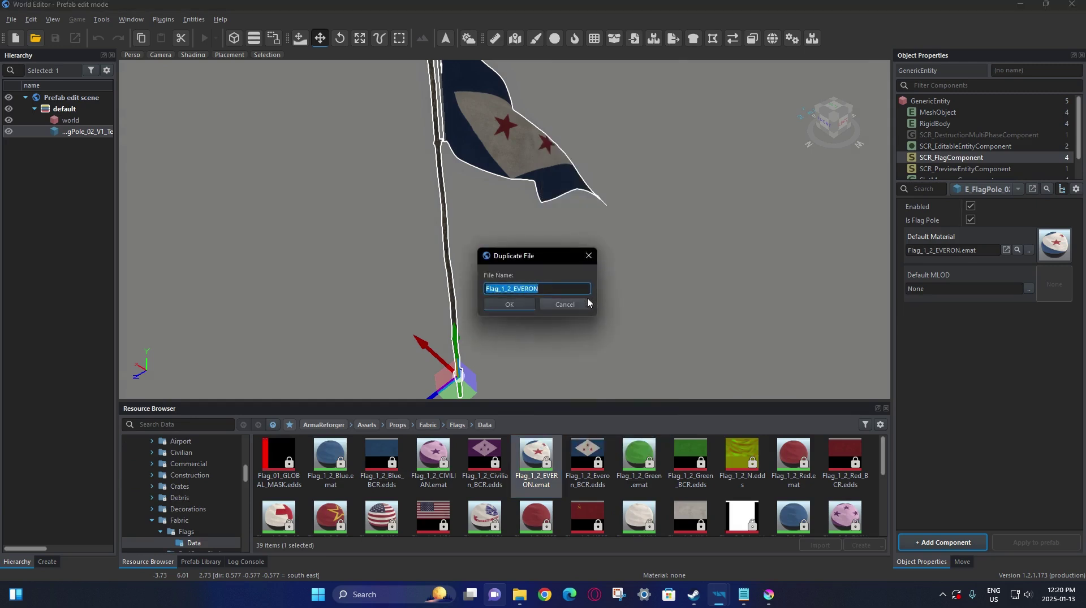
left_click_drag(540, 289, 515, 289)
type("Test")
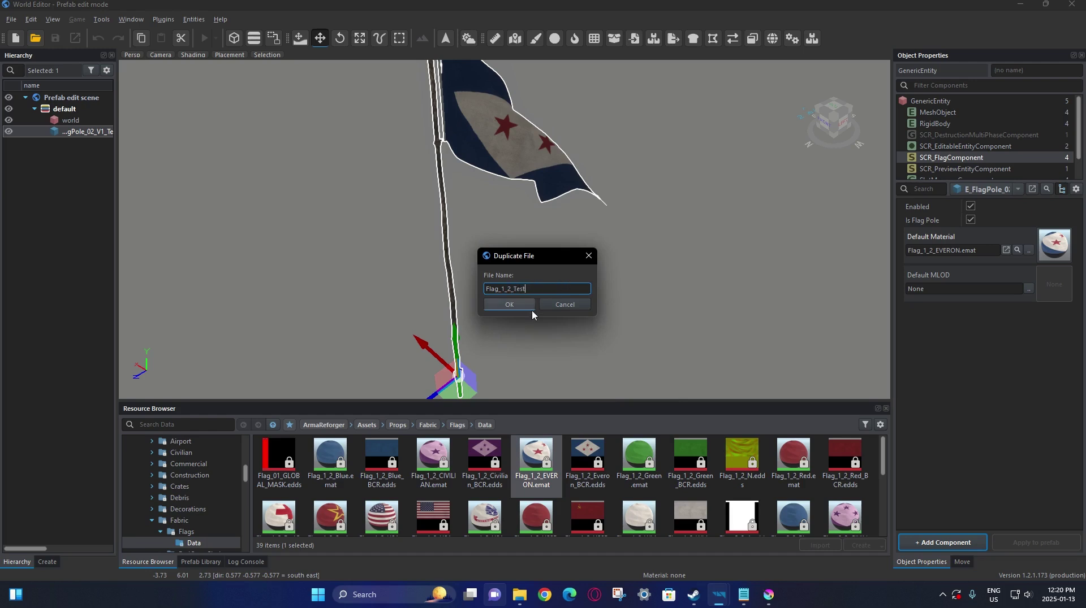
left_click(519, 308)
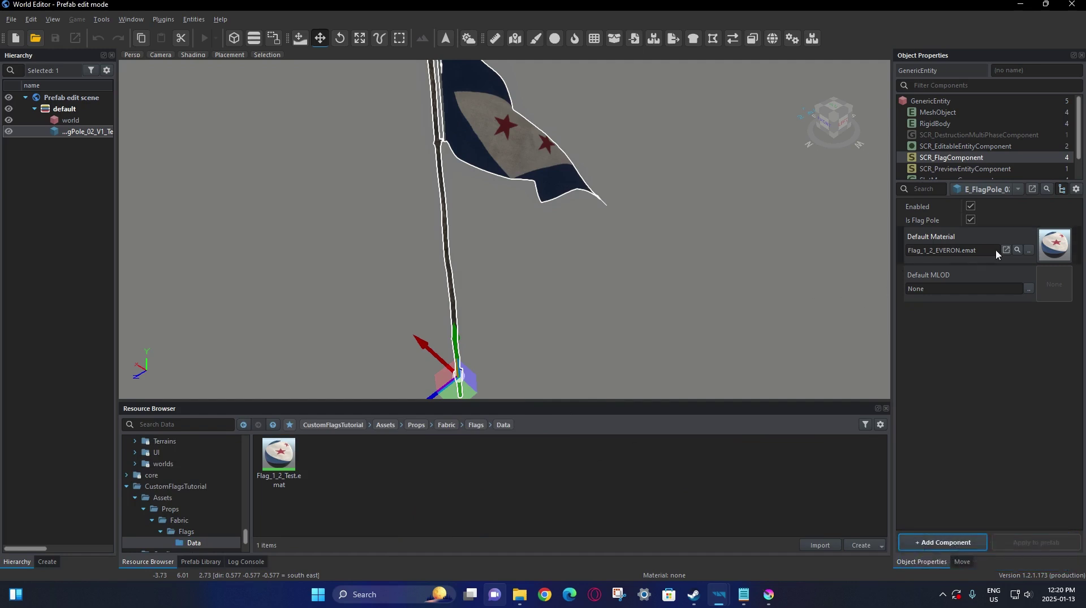
Return to the default material's folder in ArmaReforger and open the Flag_2_3_Everon.emat material
left_click(1016, 251)
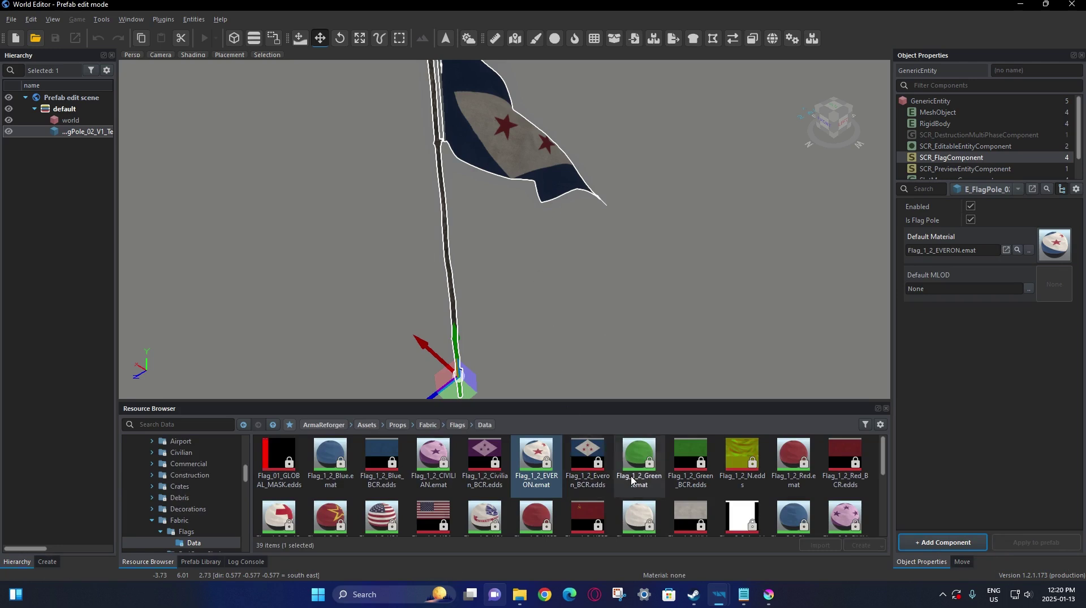
scroll(632, 480, "down", 1)
scroll(632, 481, "down", 1)
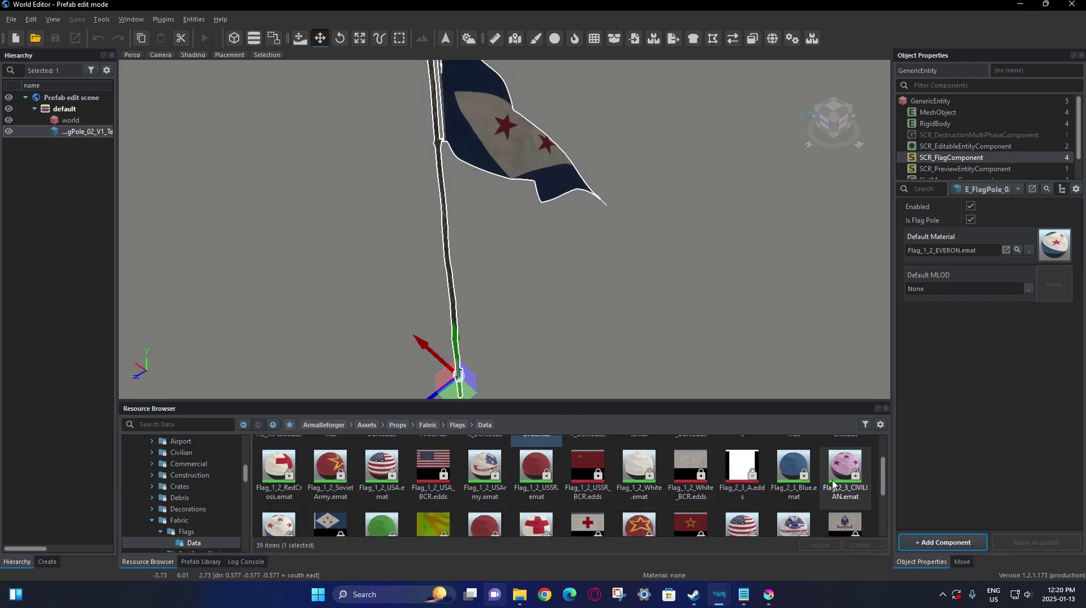
scroll(834, 483, "down", 2)
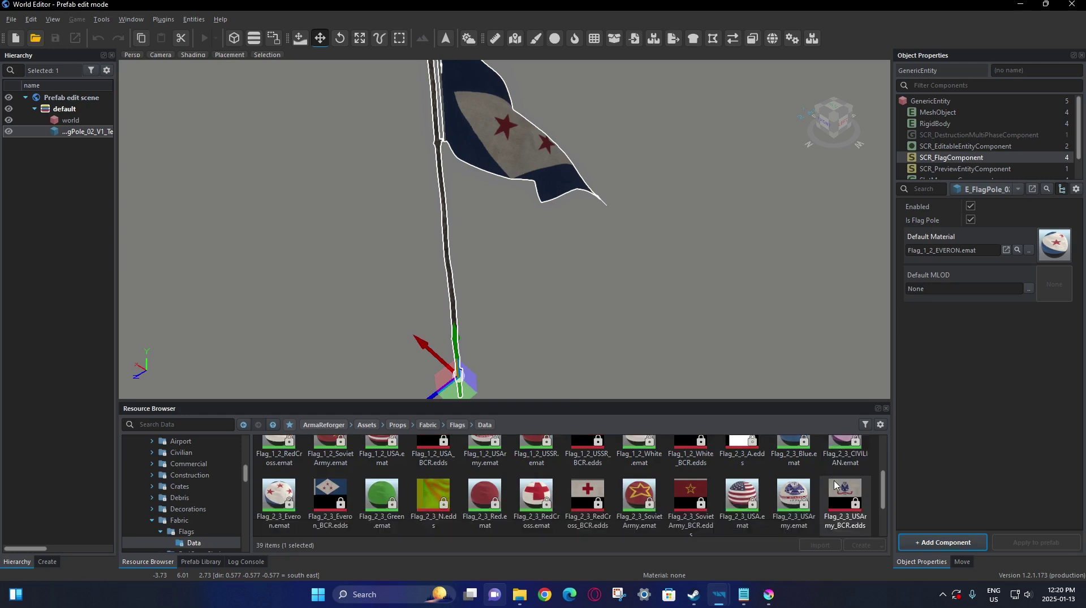
double_click(283, 492)
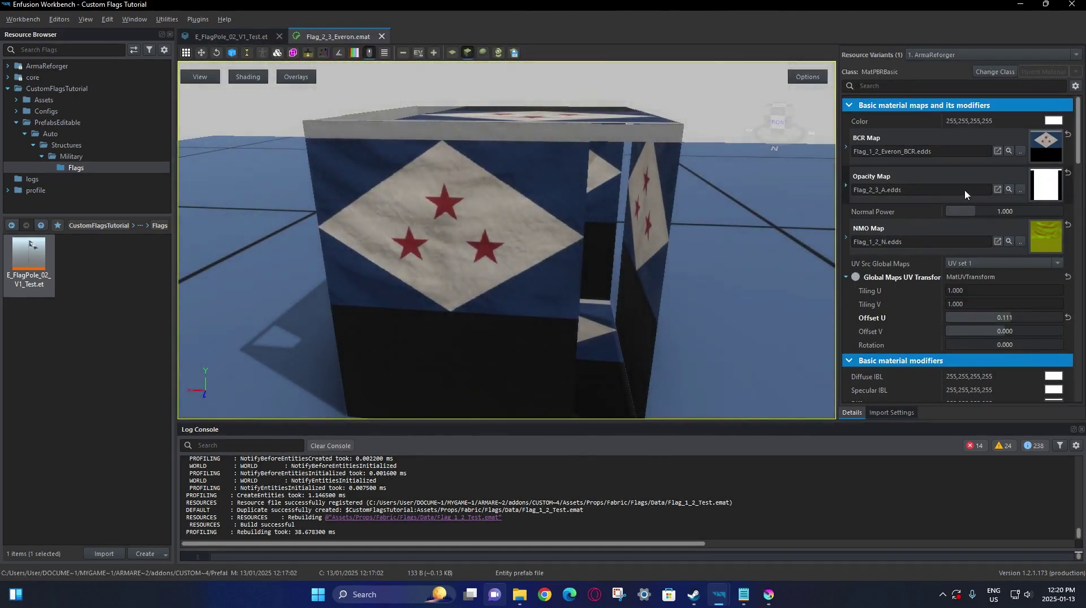
Open the flagpole's default material Flag_1_2_EVERON.emat from World Editor and preview it on a cube
left_click_drag(650, 244, 626, 249)
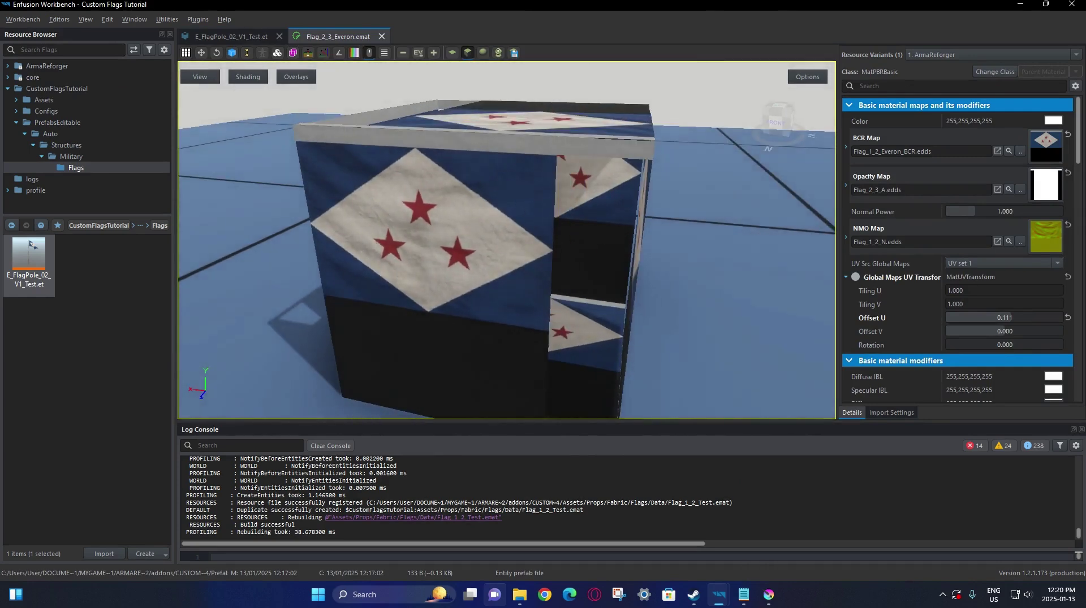
left_click_drag(543, 226, 552, 228)
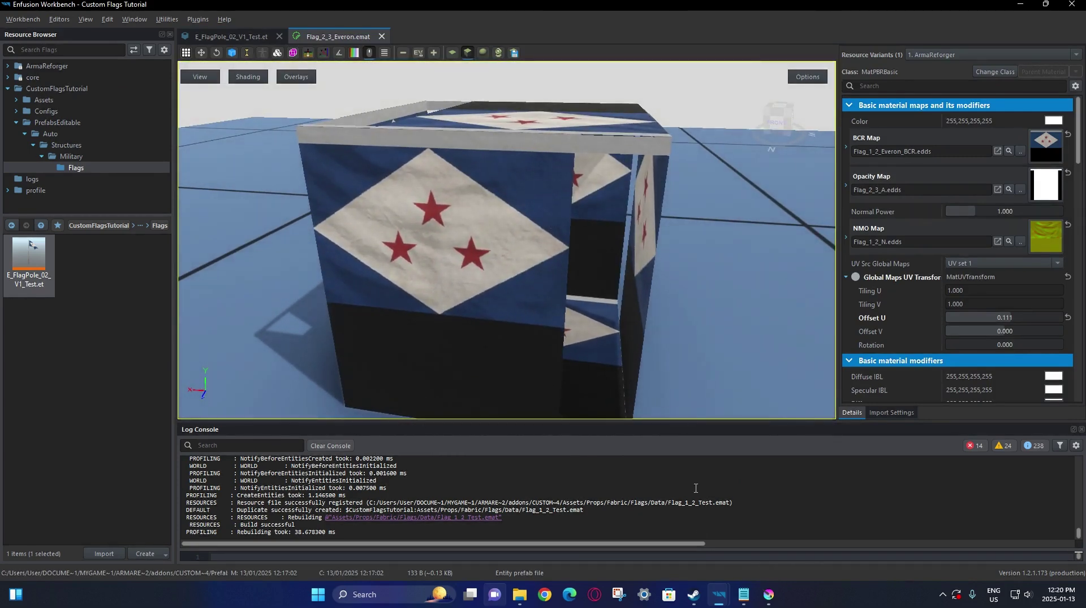
mouse_move(719, 595)
left_click(792, 546)
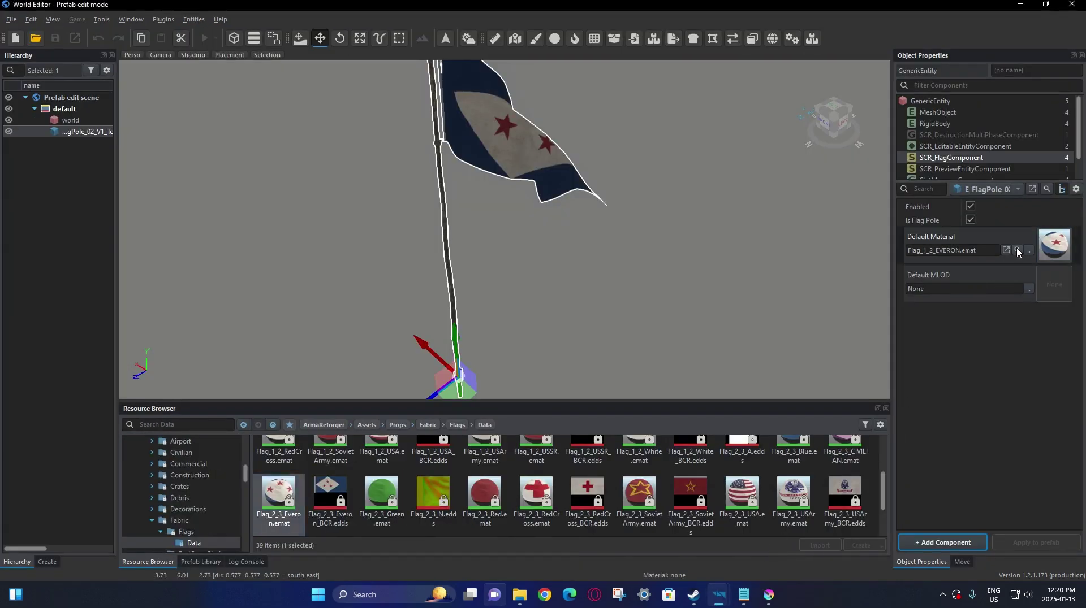
left_click(1017, 252)
double_click(554, 448)
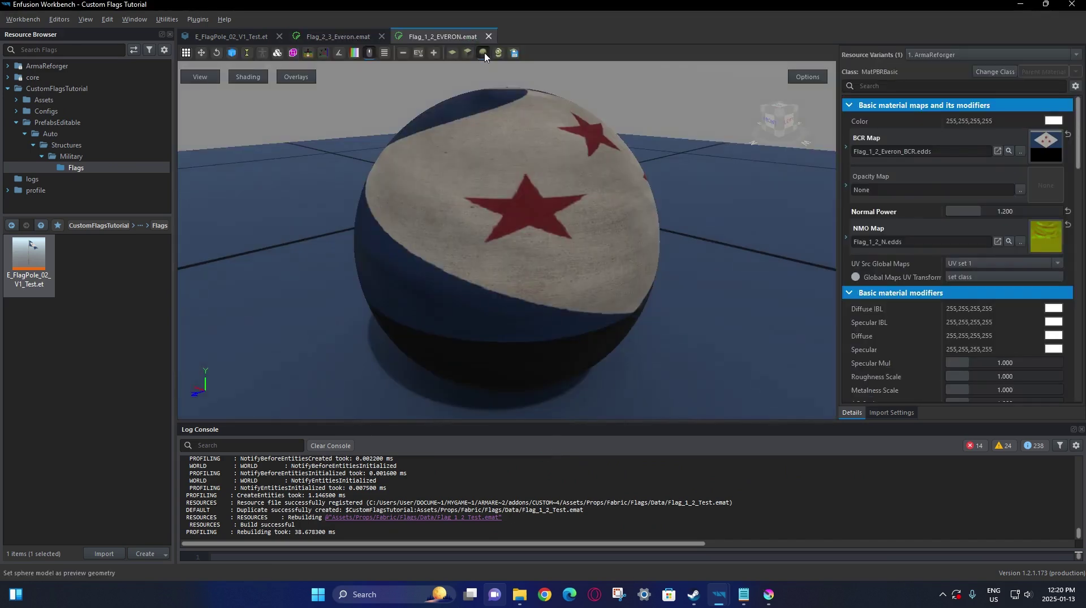
left_click(467, 52)
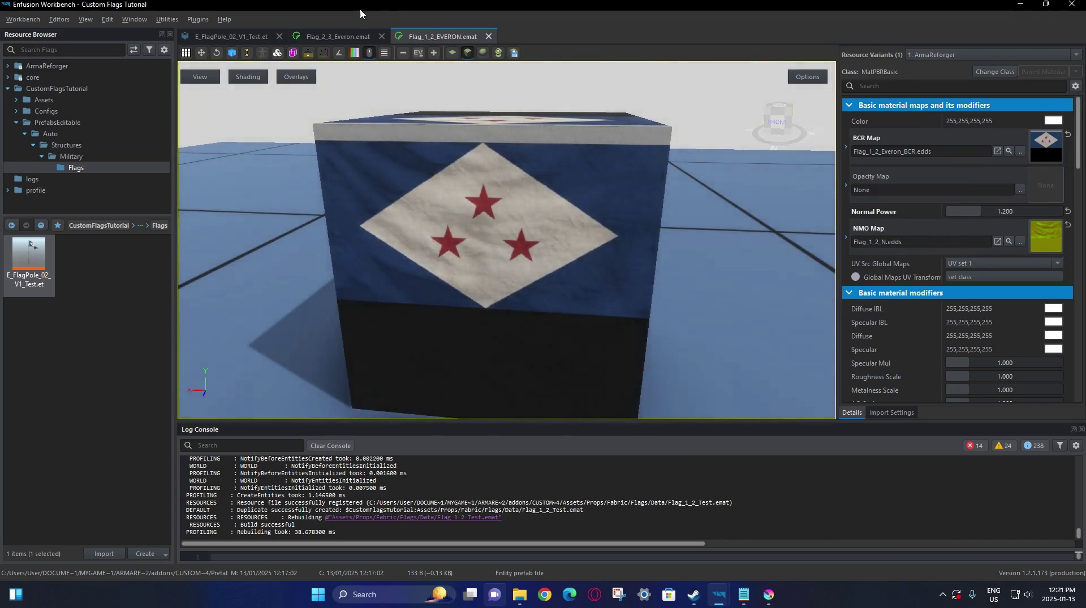
Examine the opacity map Flag_2_3_A.edds used by the Flag_2_3_Everon.emat material and close the texture
left_click(359, 37)
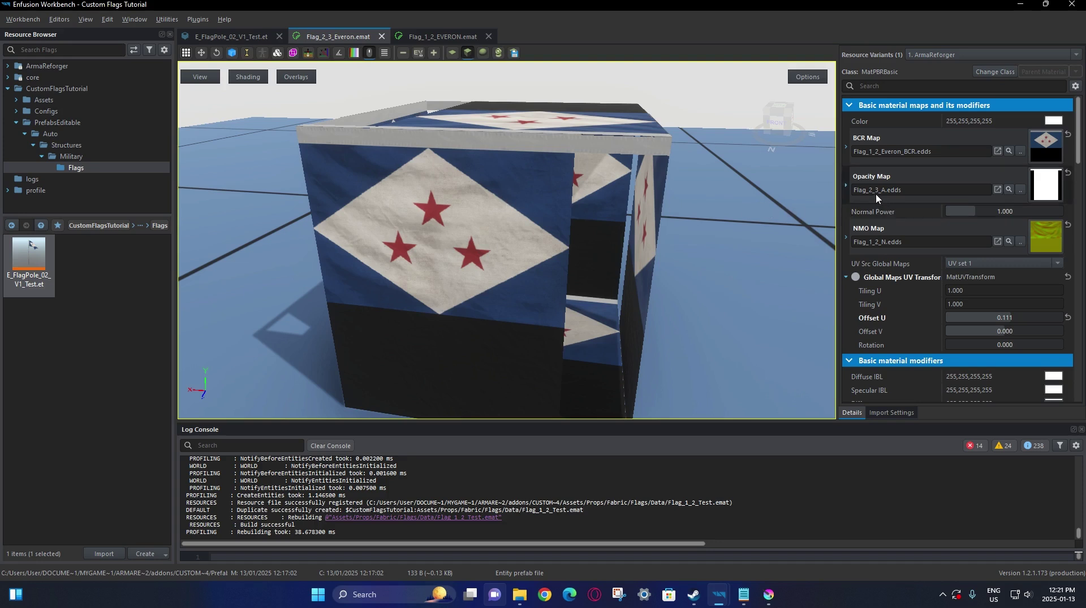
left_click(1008, 189)
double_click(29, 506)
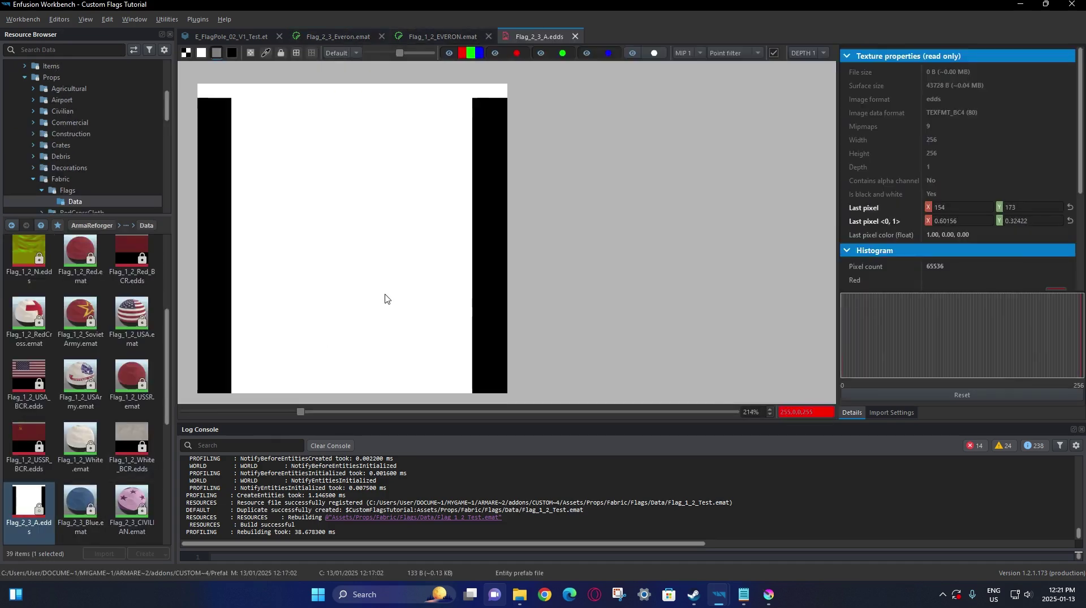
left_click_drag(385, 299, 415, 291)
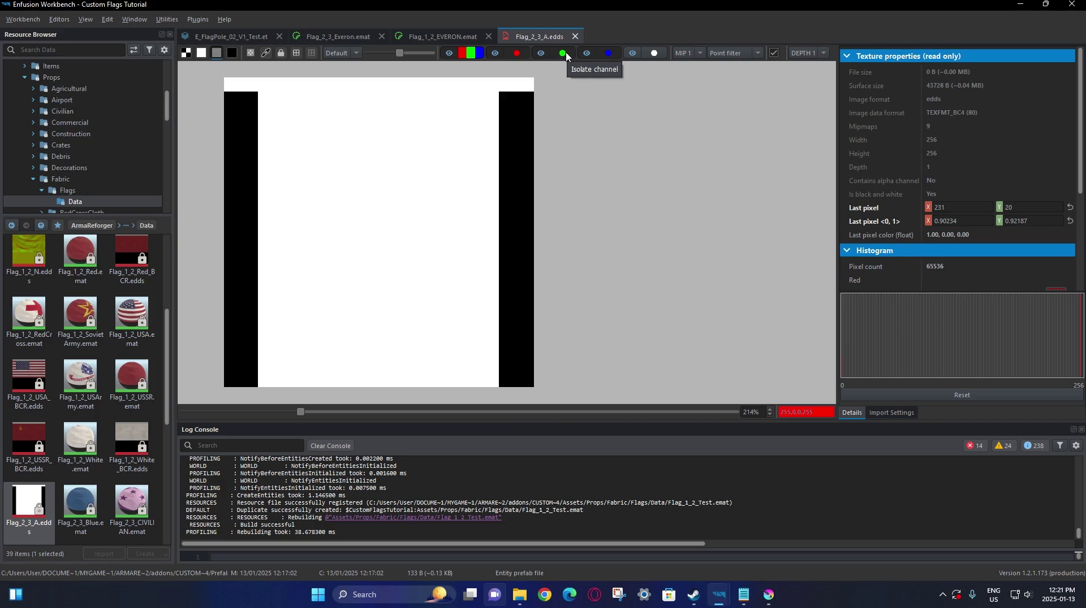
left_click(575, 36)
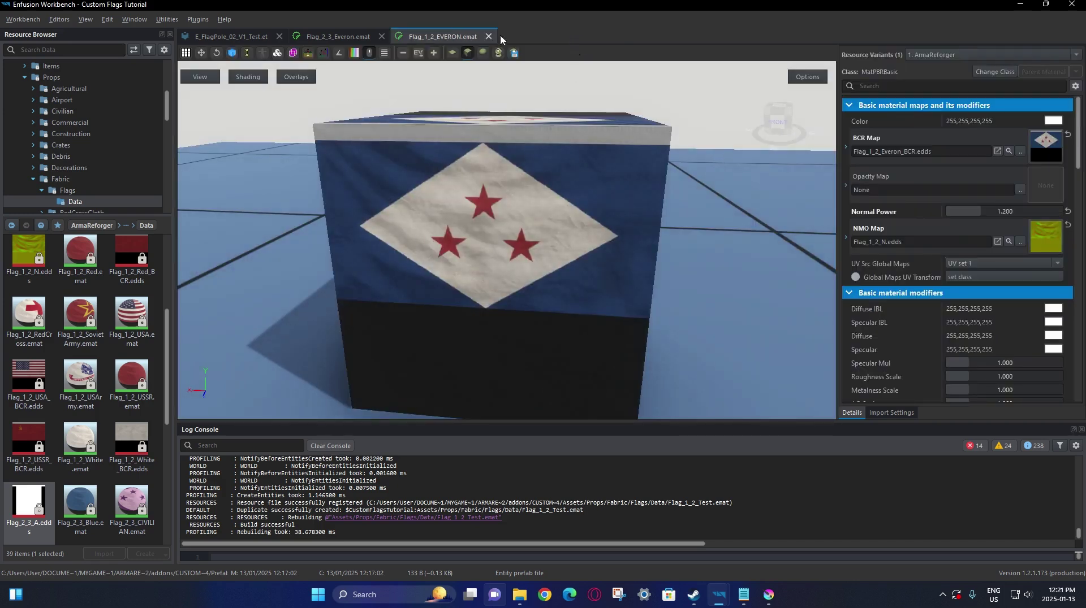
Compare the Flag_2_3_Everon.emat and Flag_1_2_EVERON.emat previews and close Flag_2_3_Everon.emat
left_click(328, 36)
left_click(428, 40)
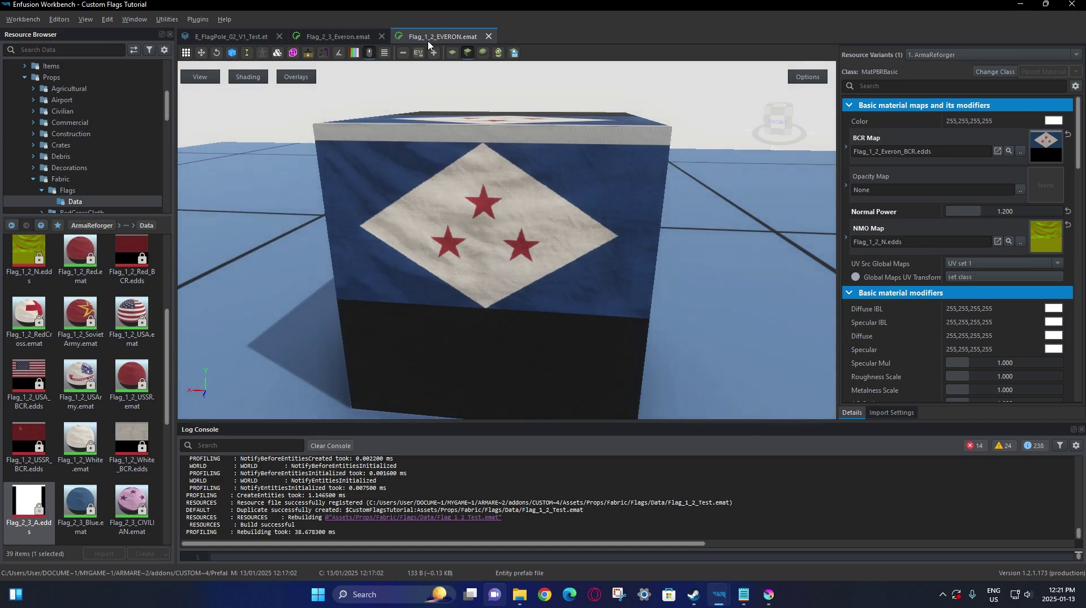
left_click(366, 34)
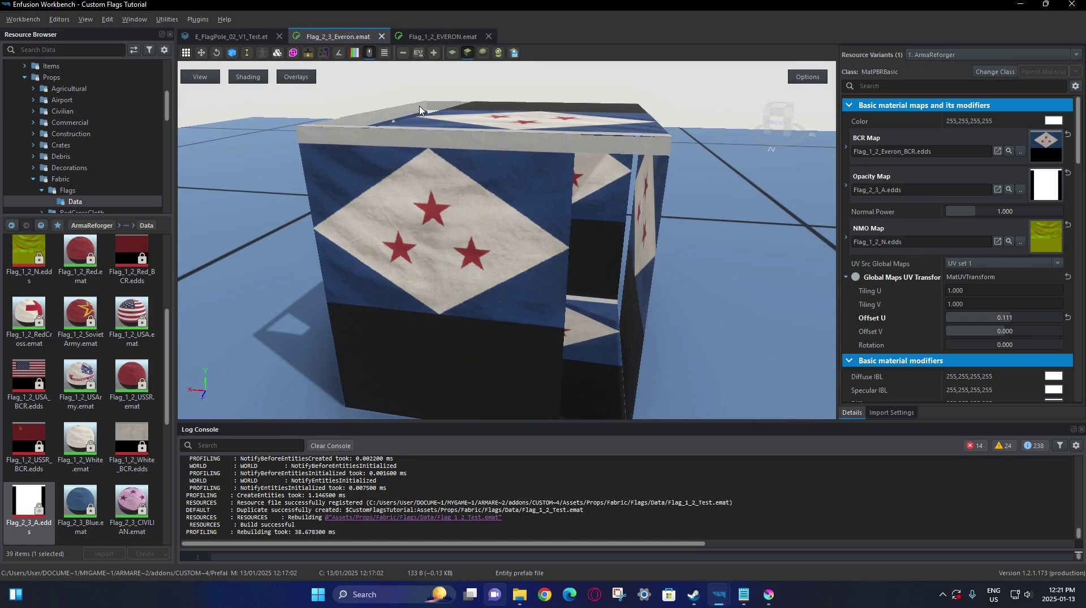
left_click(381, 36)
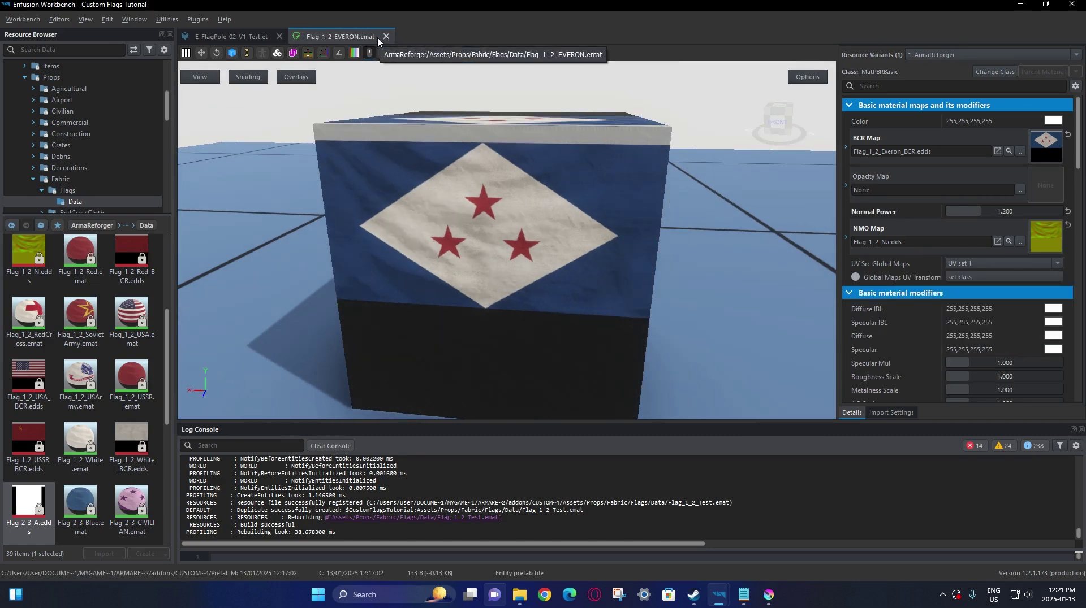
In World Editor, set SCR_FlagComponent's default material to Flag_1_2_Test.emat from the CustomFlagsTutorial Assets/Props/Fabric/Flags/Data folder
mouse_move(718, 595)
left_click(767, 555)
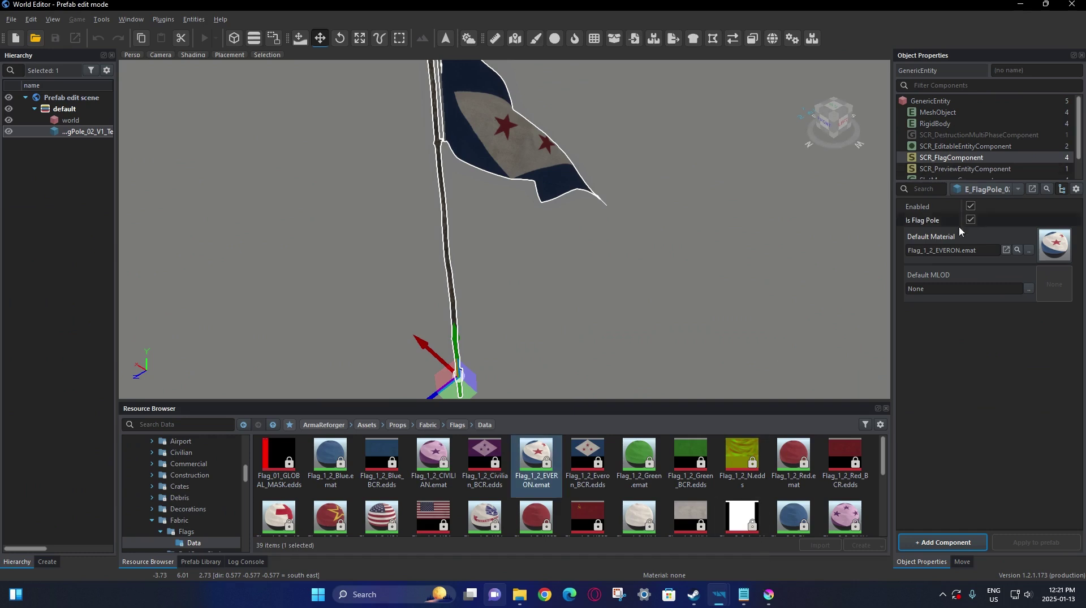
scroll(166, 445, "up", 10)
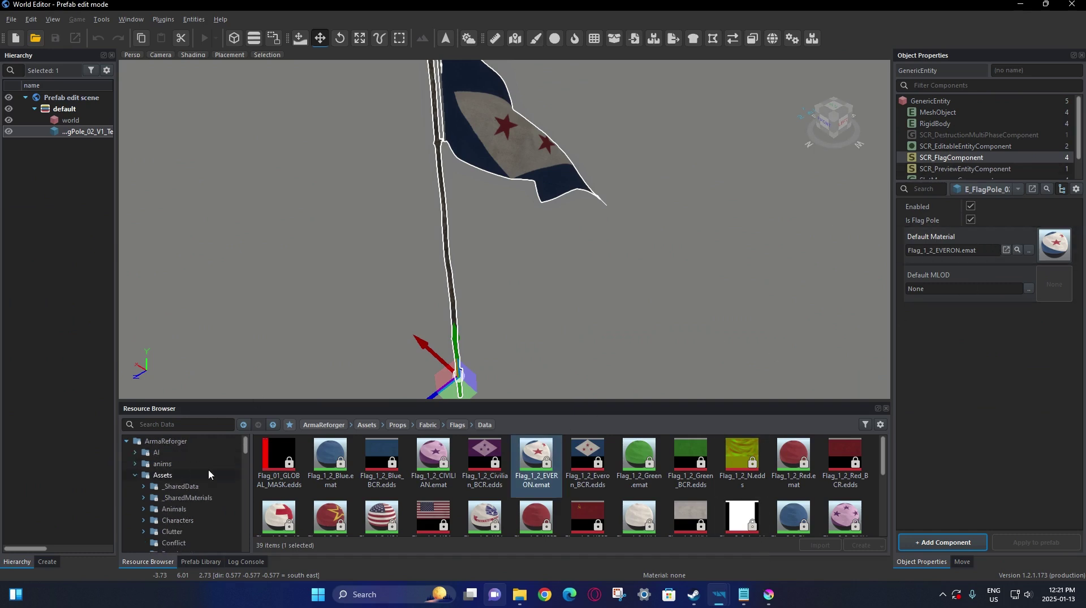
double_click(195, 439)
left_click(176, 464)
double_click(297, 463)
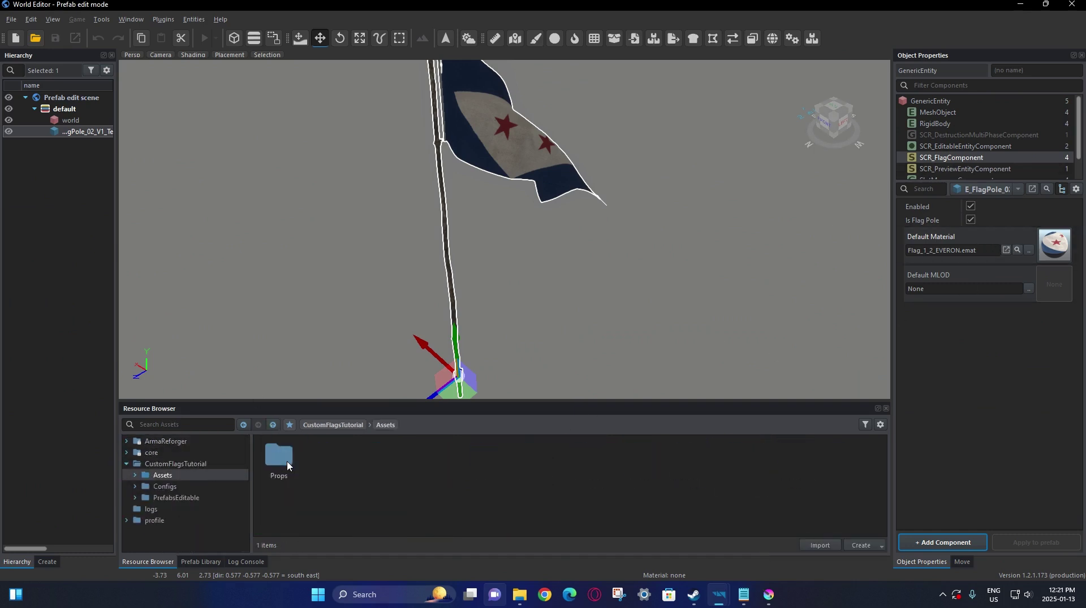
double_click(289, 464)
double_click(288, 465)
double_click(287, 466)
double_click(287, 465)
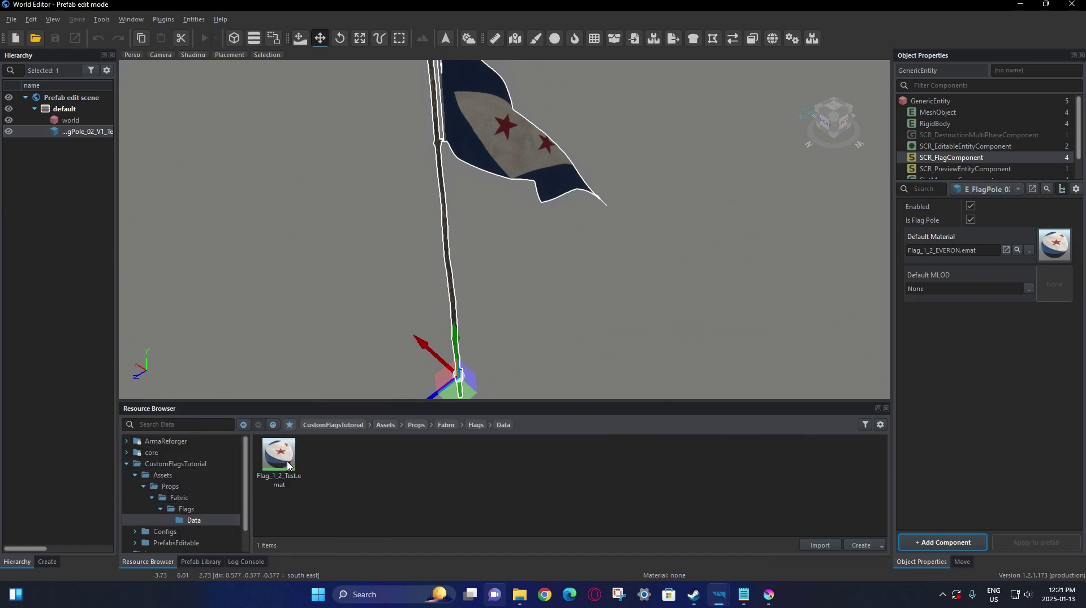
left_click_drag(279, 455, 962, 259)
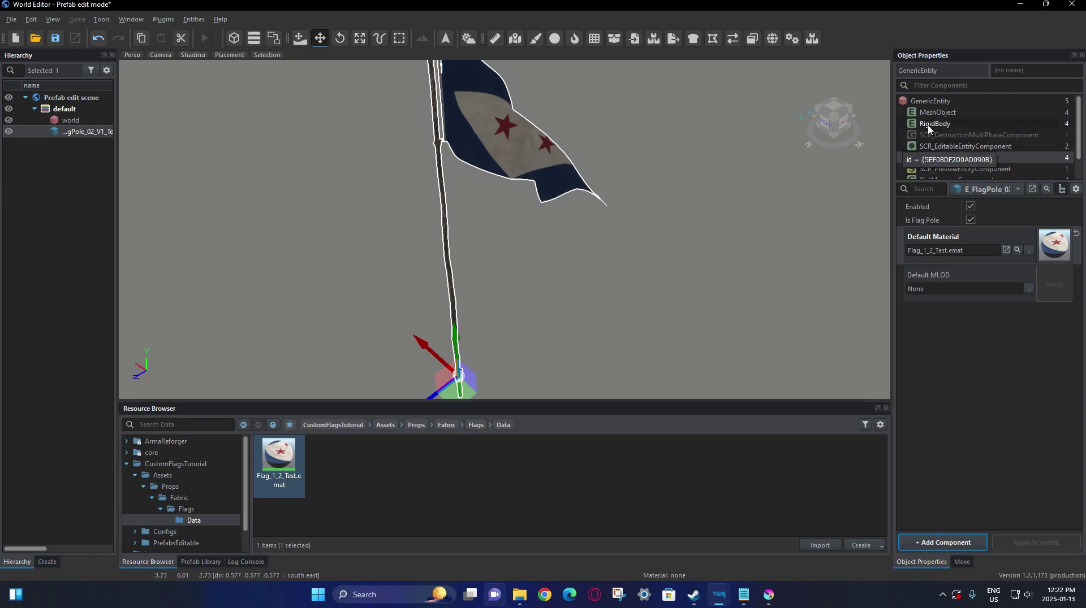
Review the flagpole's SCR_PreviewEntityComponent and SlotManagerComponent properties and return to SCR_FlagComponent
scroll(958, 140, "down", 2)
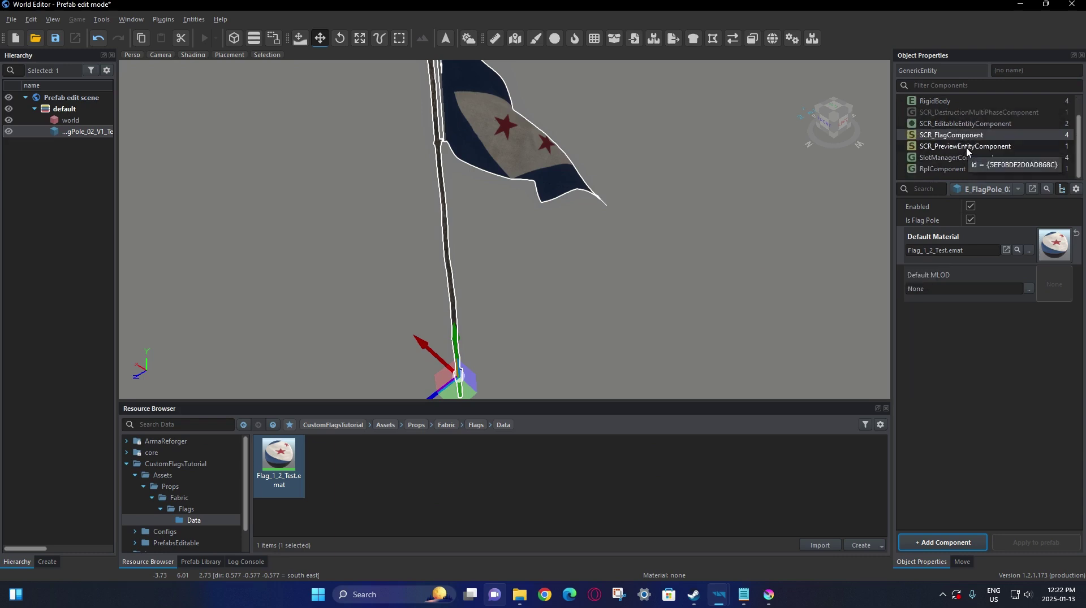
left_click(972, 146)
left_click(972, 138)
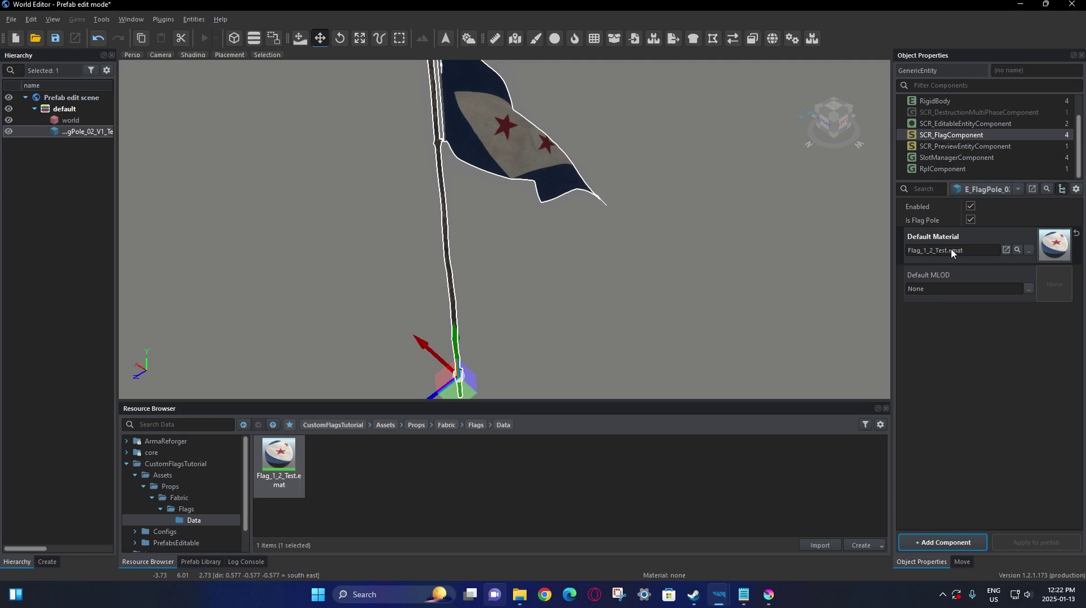
left_click(965, 159)
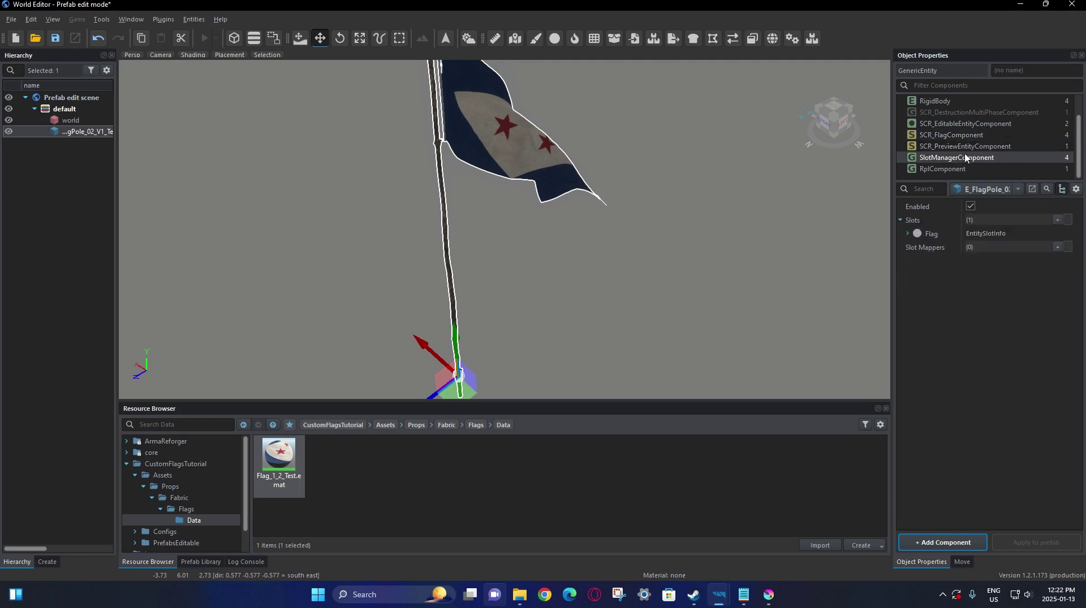
left_click(961, 135)
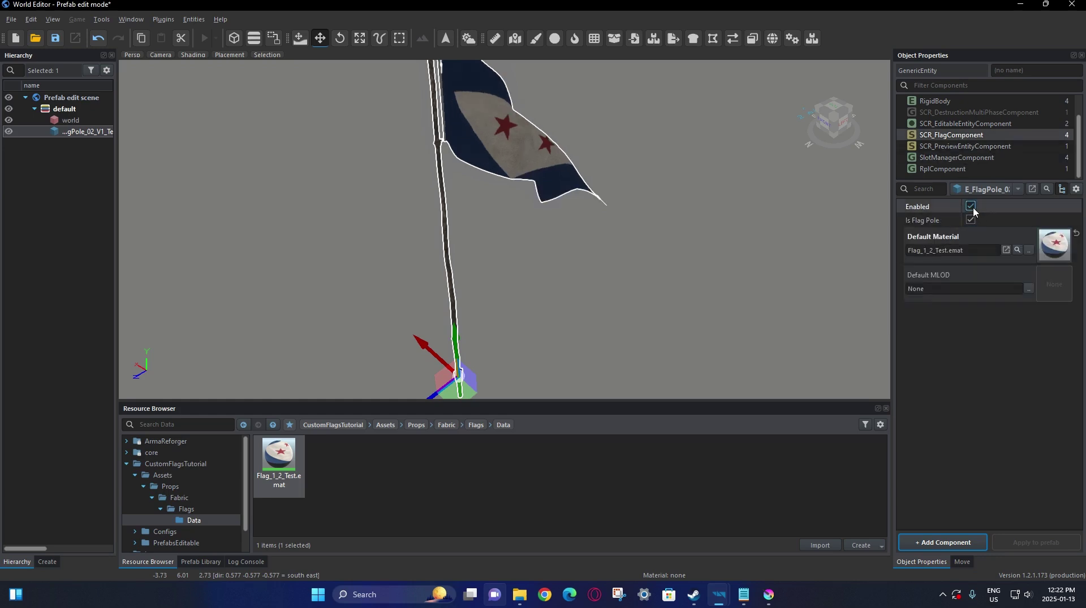
Disable SCR_FlagComponent, inspect the Flag slot's prefab in SlotManagerComponent, and enable SCR_FlagComponent again
left_click(971, 220)
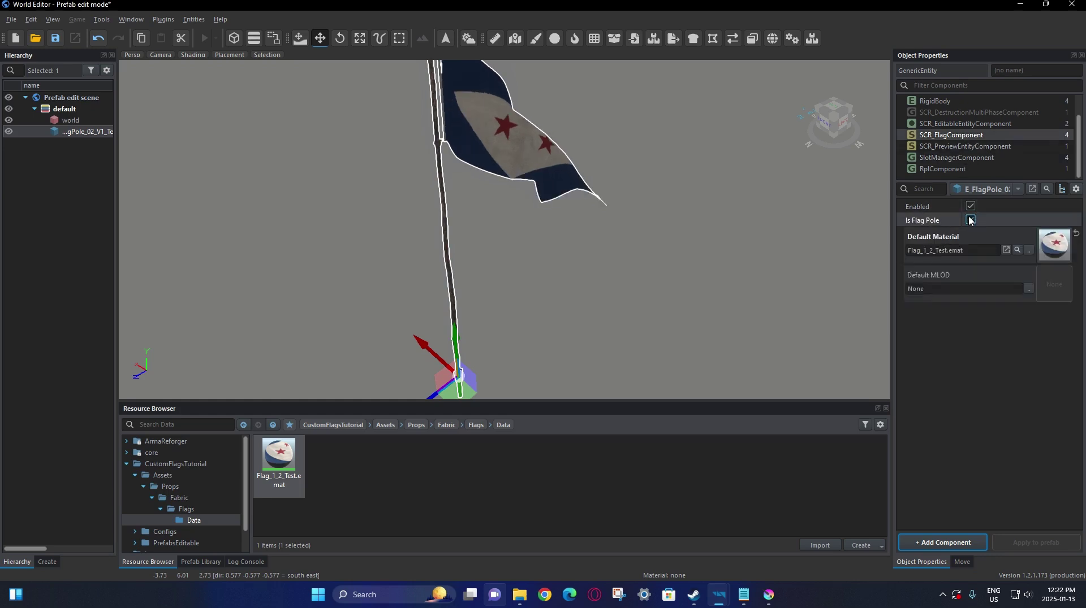
left_click(970, 220)
left_click(969, 206)
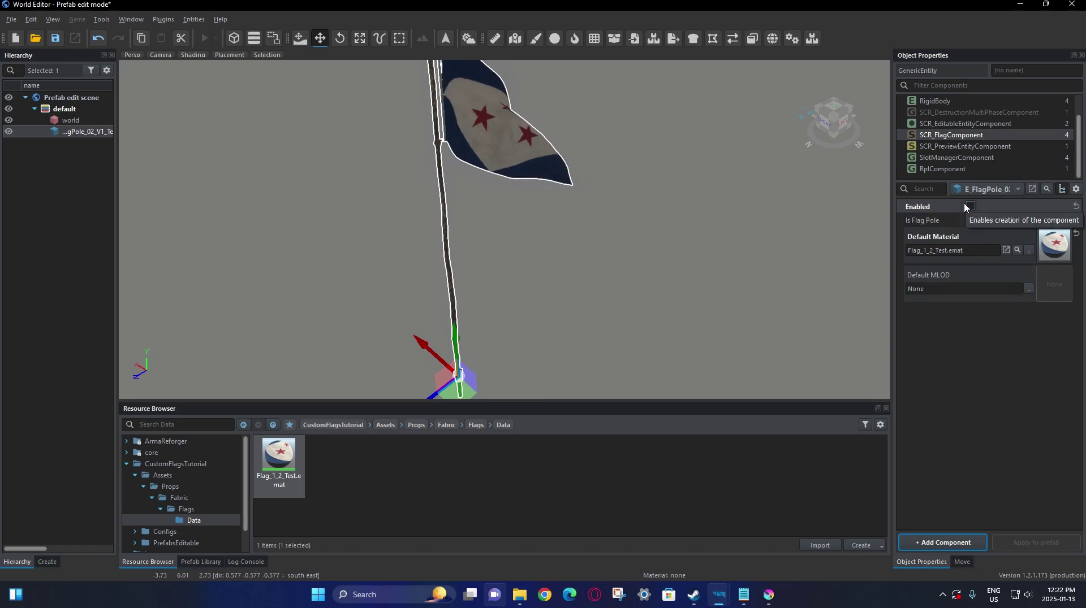
left_click(966, 158)
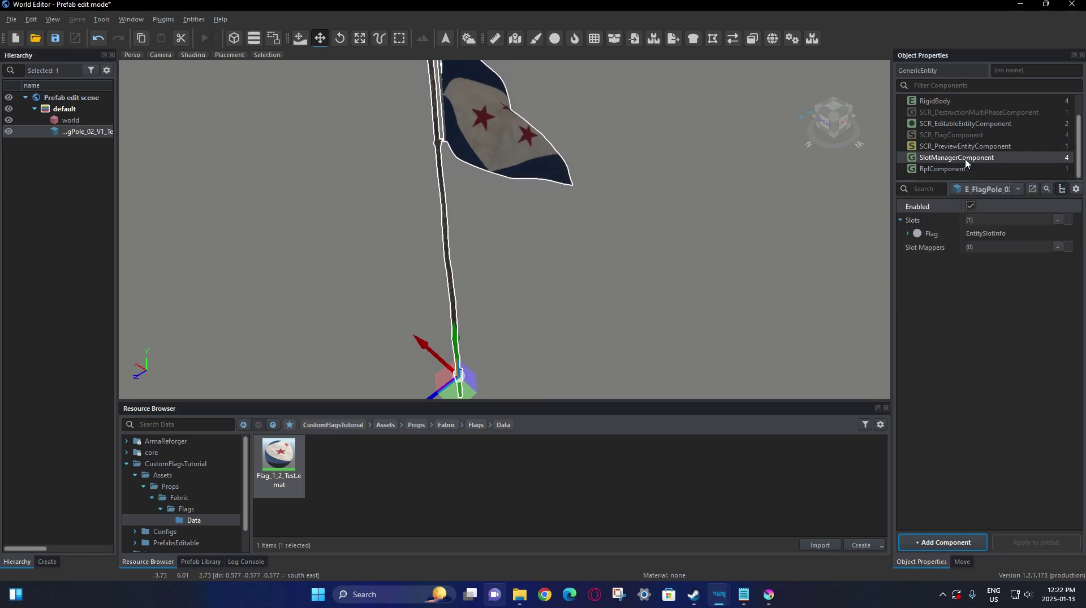
left_click(907, 234)
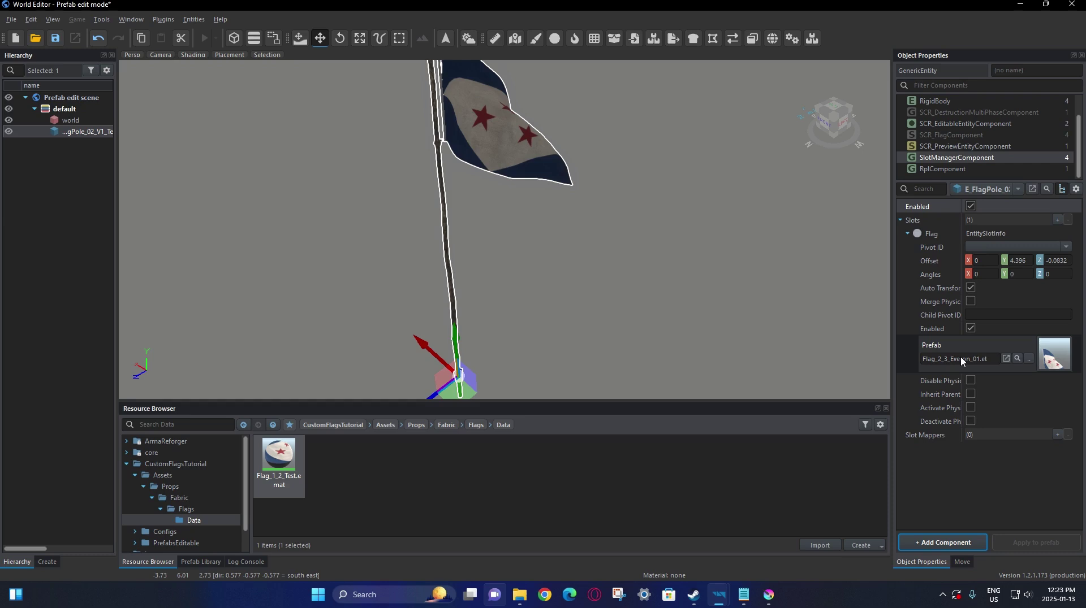
left_click(950, 135)
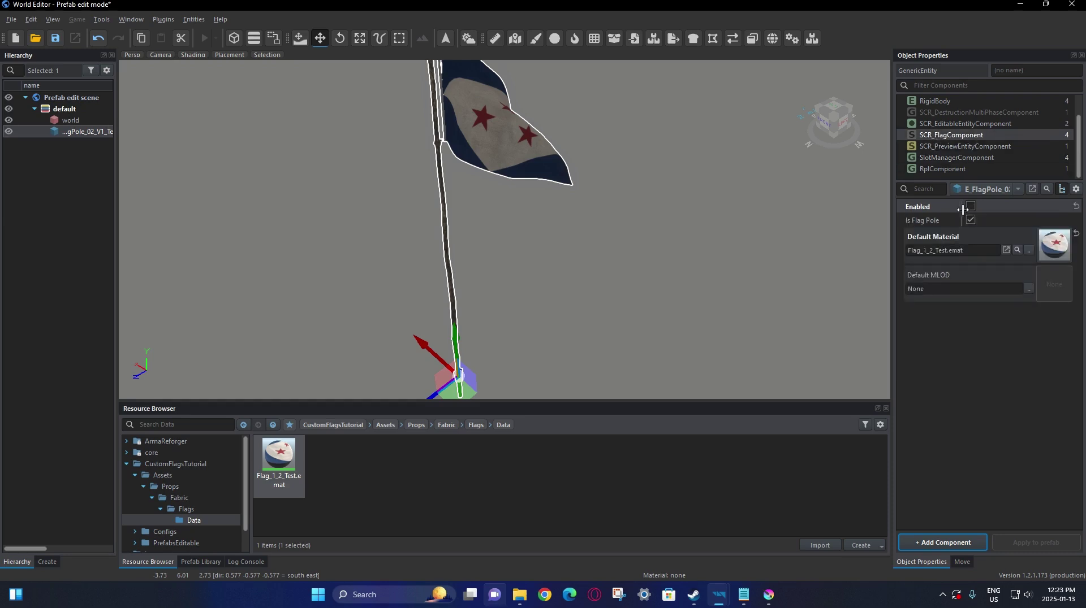
left_click(970, 206)
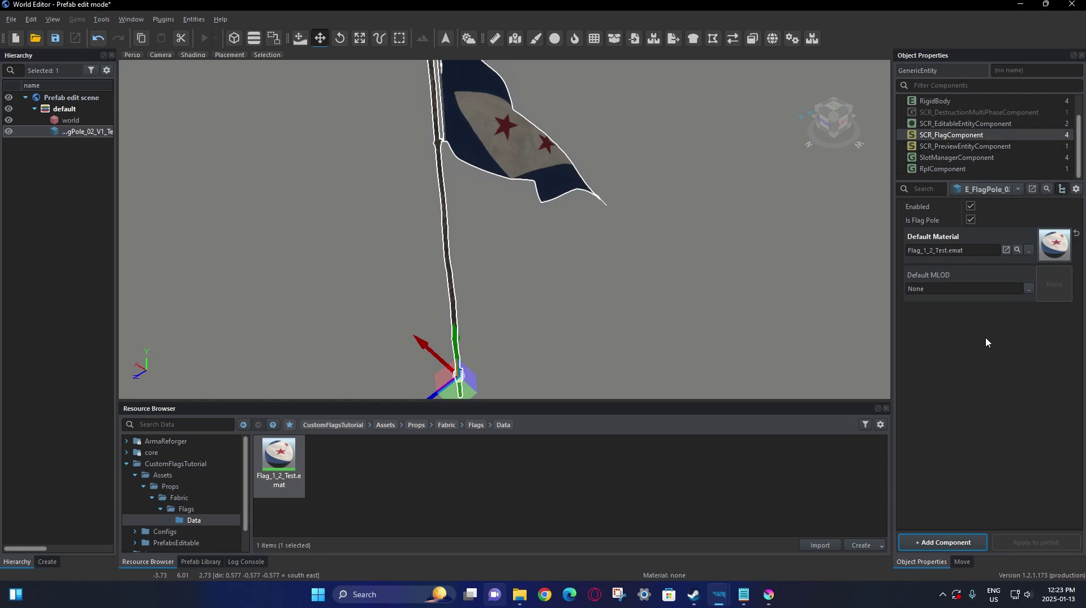
Save the flagpole prefab and open its default material Flag_1_2_Test.emat in the main Workbench window
left_click(55, 38)
left_click(506, 498)
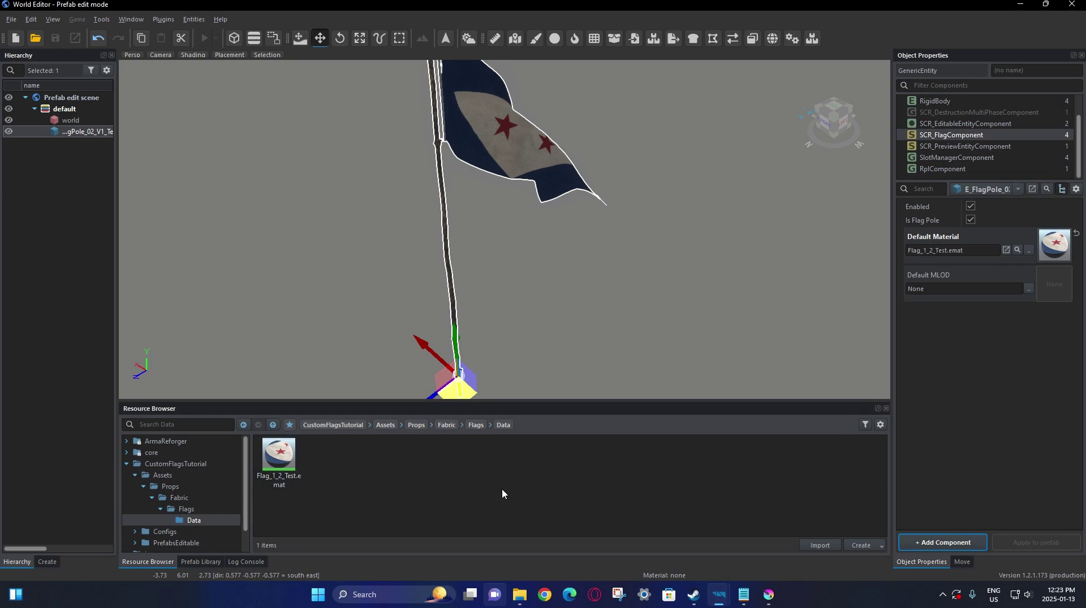
left_click(1006, 250)
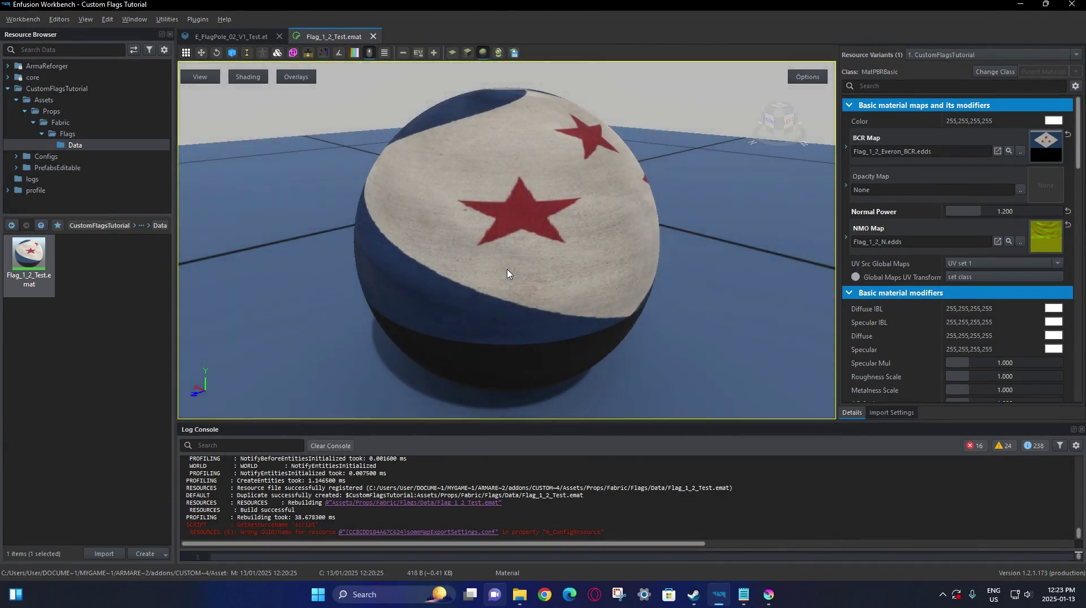
Switch to Krita and bring up the settings for creating a new custom document
left_click(774, 595)
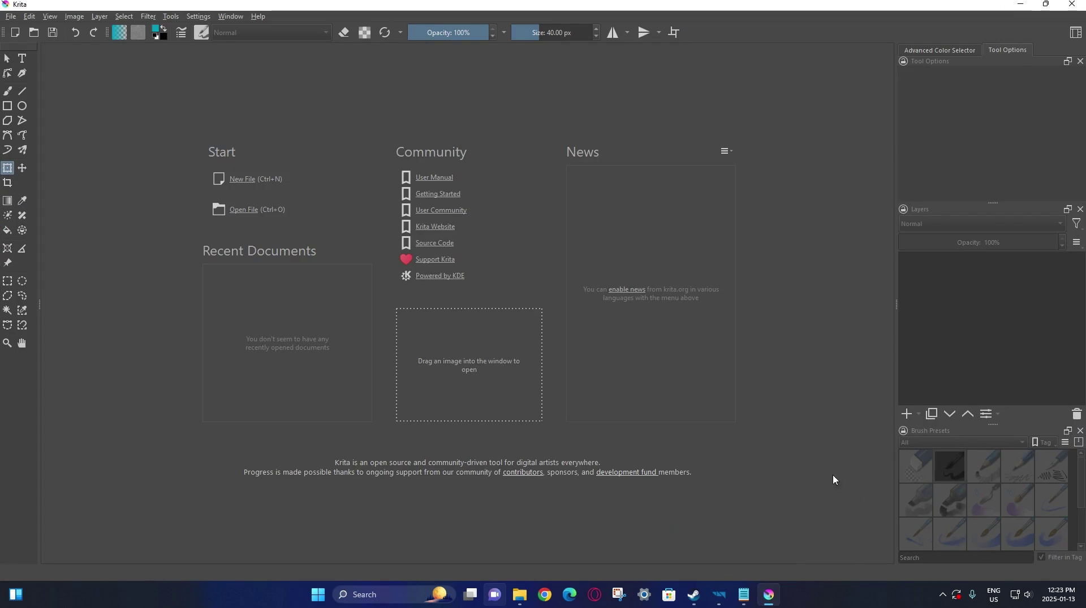
left_click(10, 16)
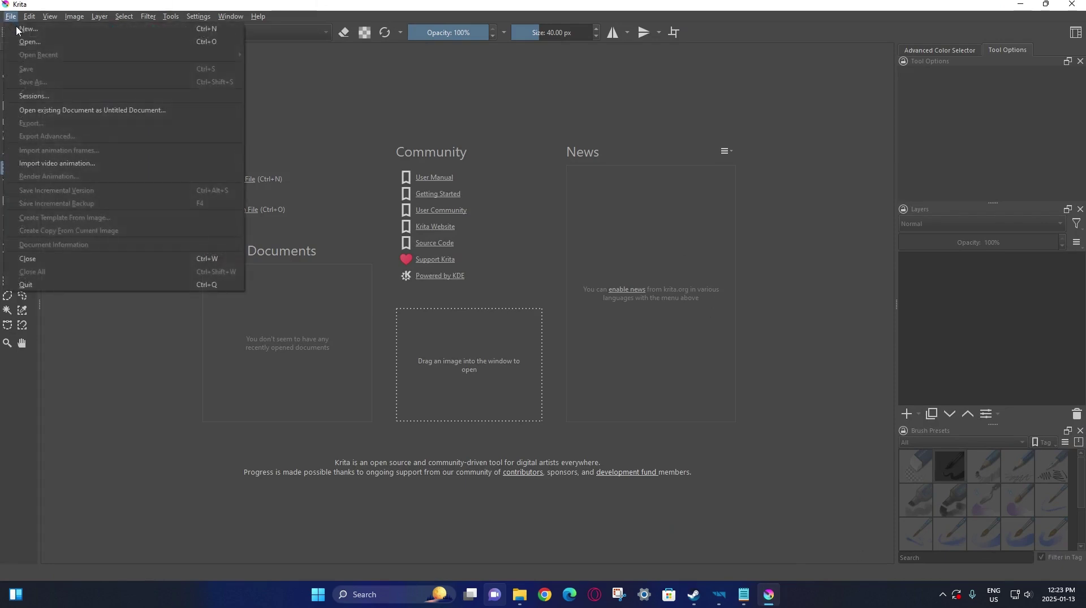
left_click(22, 28)
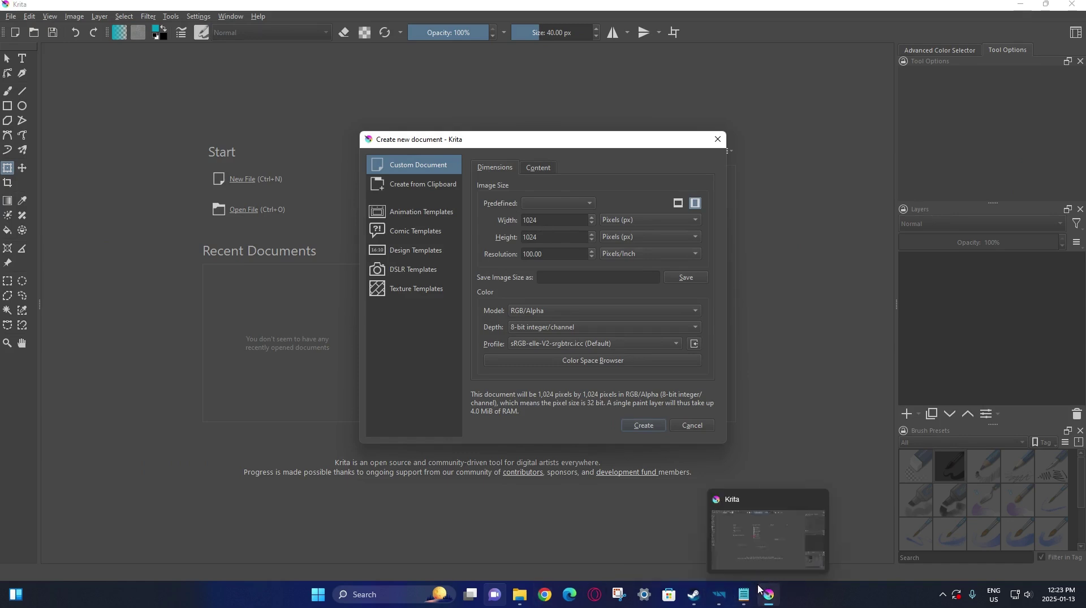
Check the width and height of the BCR map Flag_1_2_Everon_BCR.edds in Enfusion Workbench and return to Krita
left_click(720, 593)
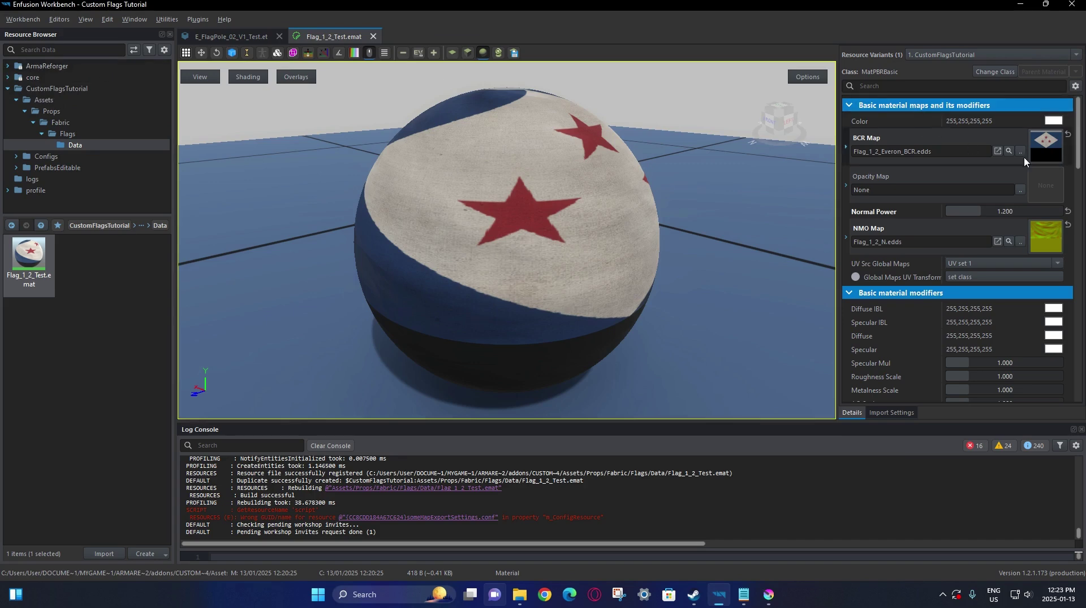
left_click(1008, 151)
left_click(997, 151)
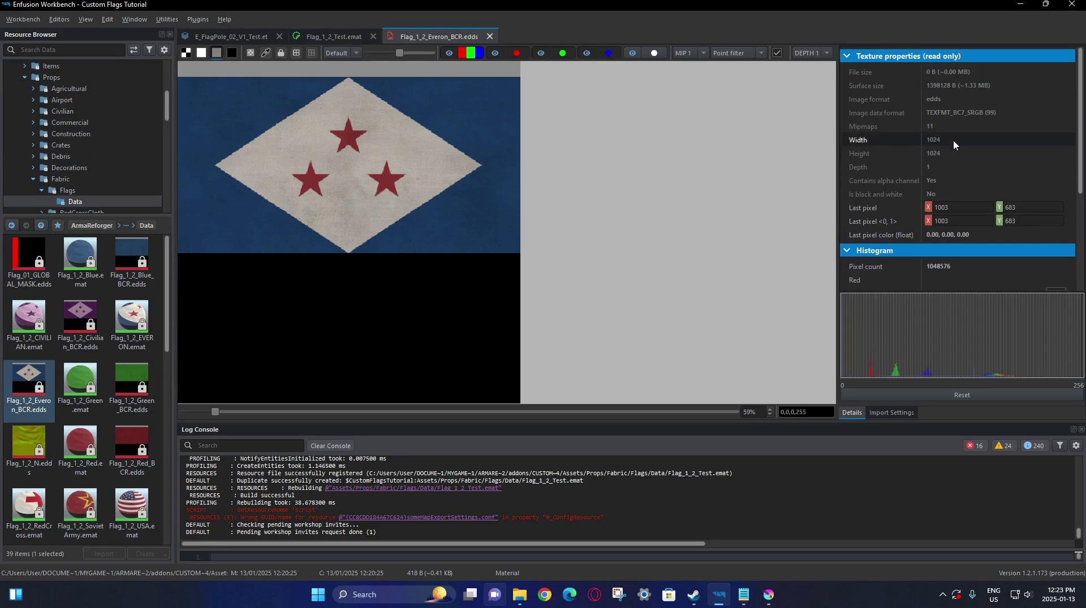
left_click(768, 595)
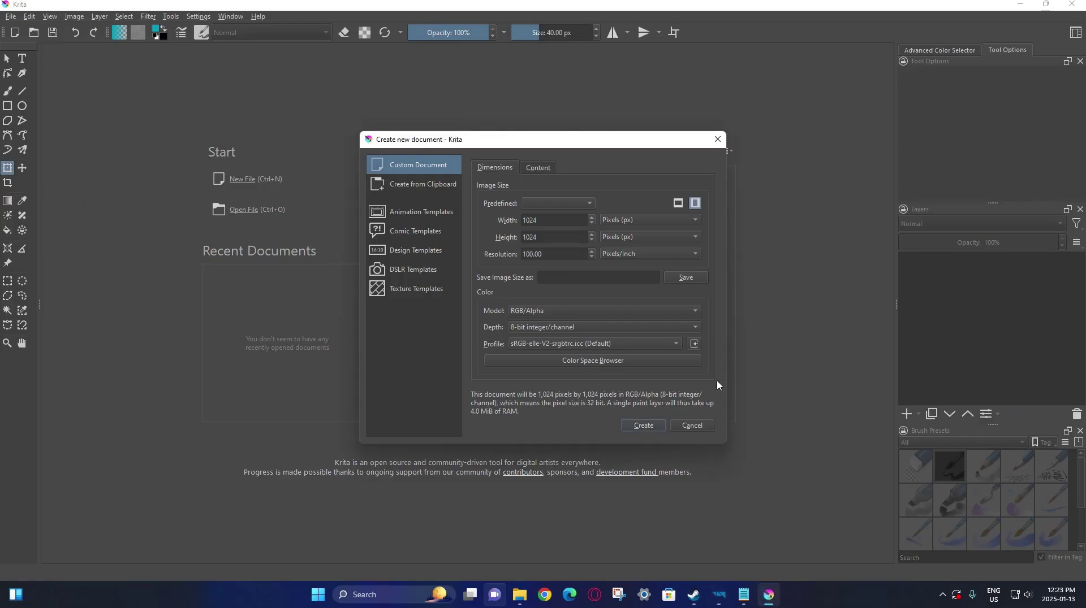
Create the 1024 × 1024 px document and open both screenshots from the Flag_Base folder as separate documents
left_click(648, 425)
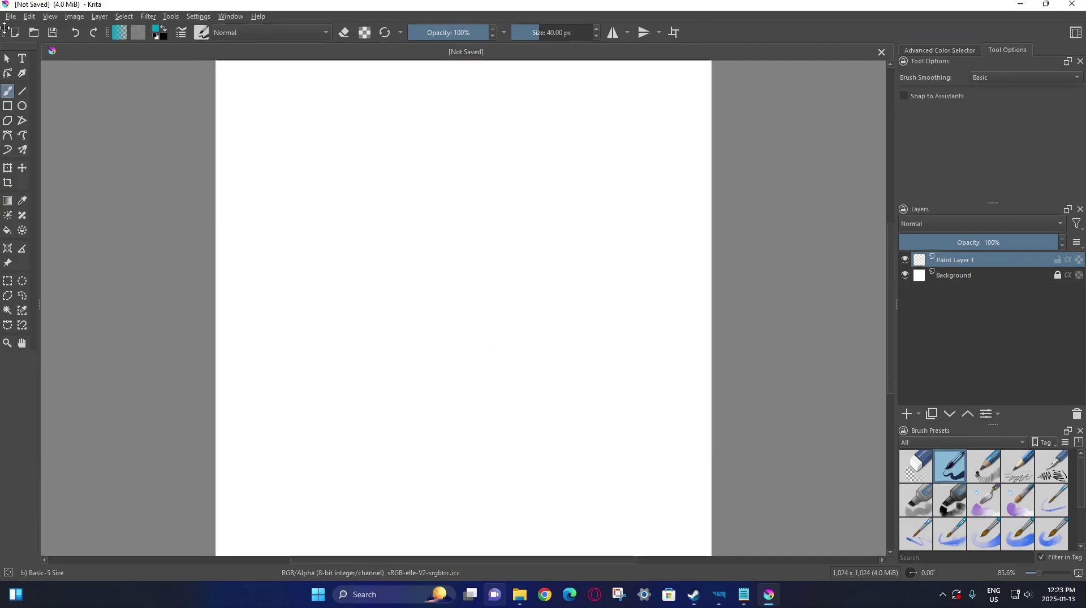
left_click(6, 60)
left_click(519, 595)
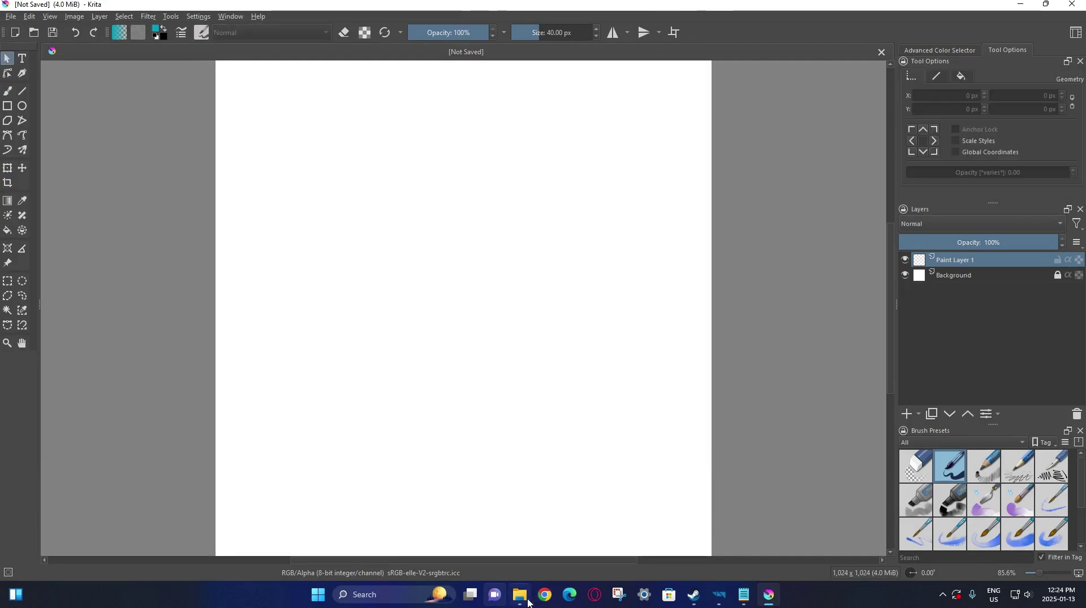
left_click(261, 160)
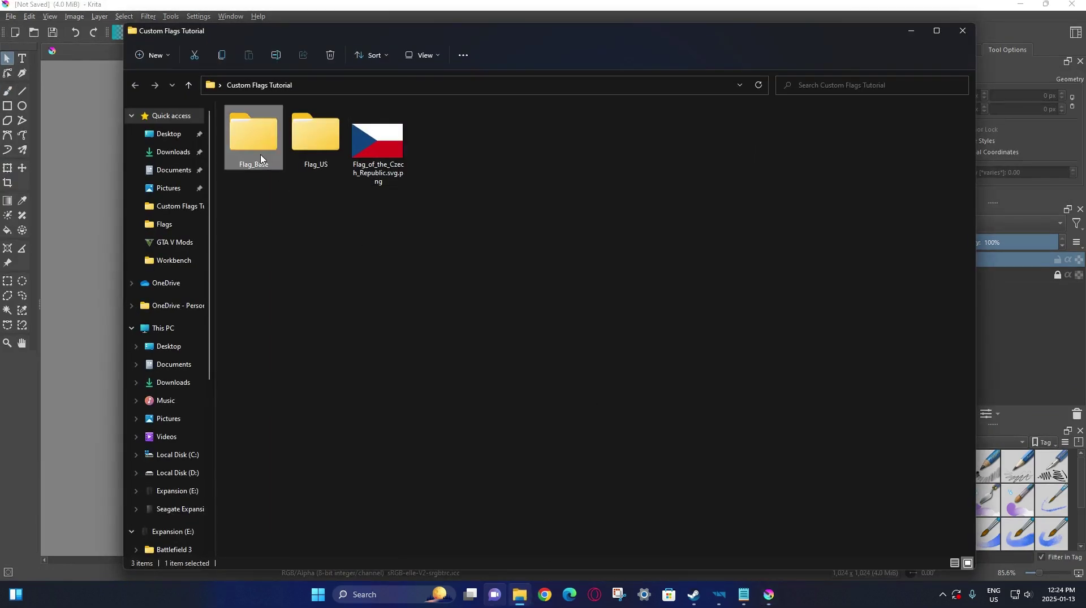
double_click(261, 159)
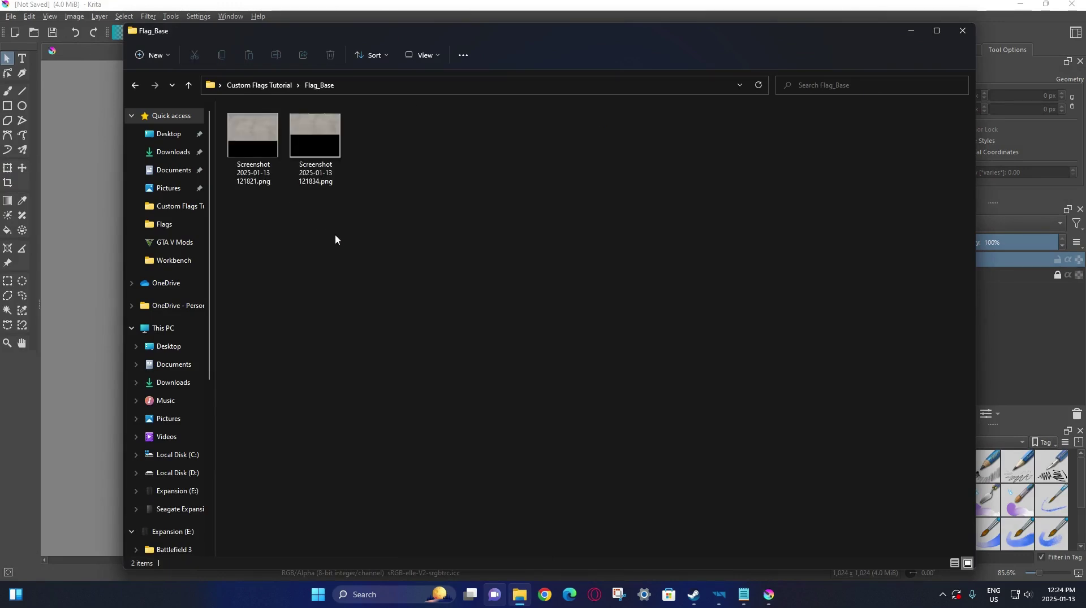
left_click_drag(398, 142, 78, 252)
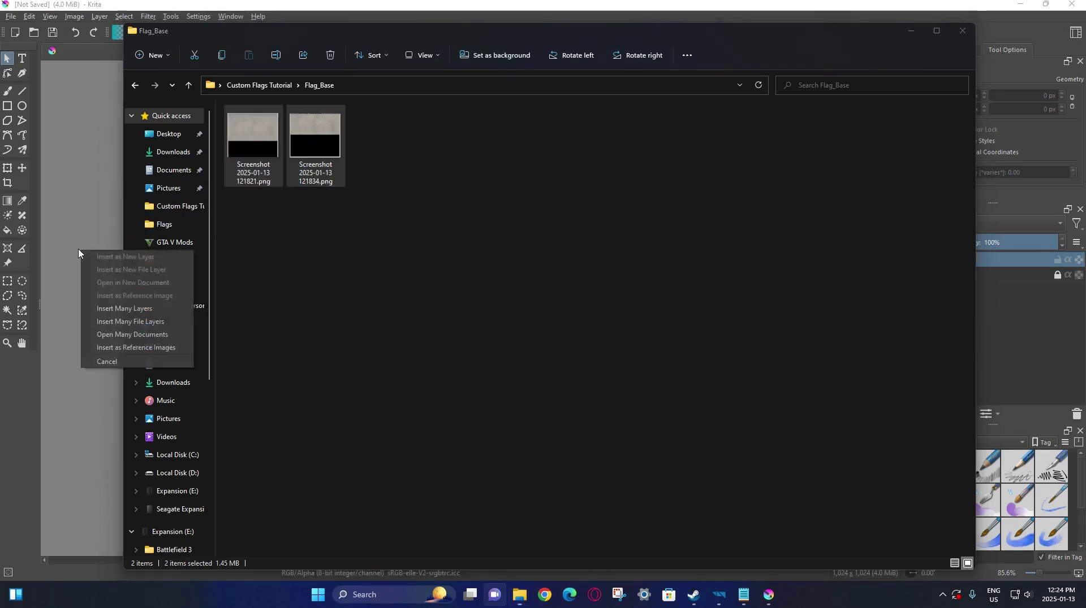
left_click(121, 336)
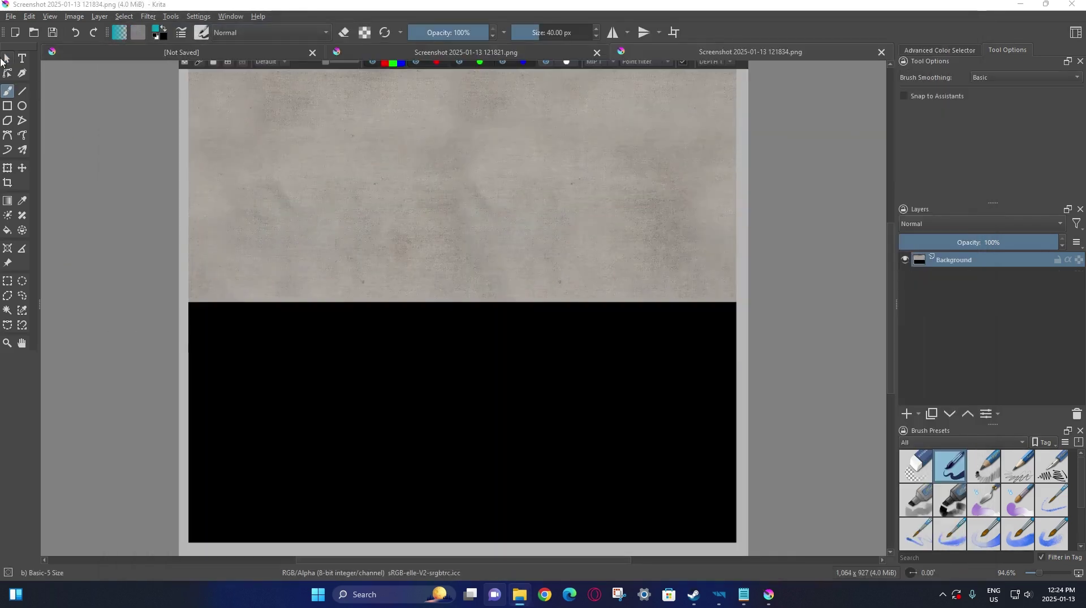
Draw a crop frame of about 1026 × 904 px around the texture in Screenshot 2025-01-13 121834.png
left_click(6, 64)
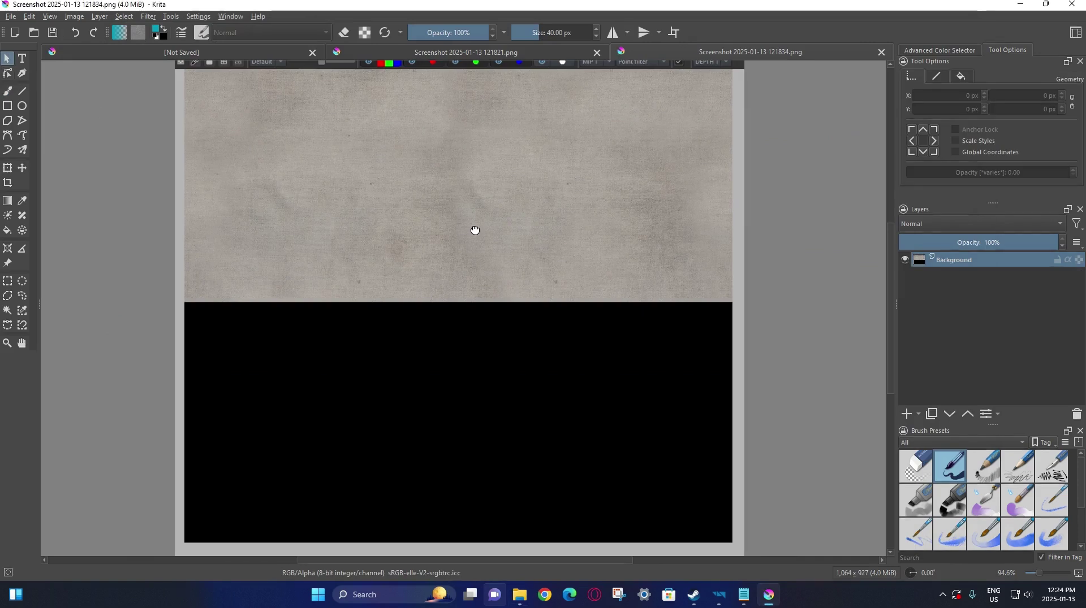
left_click(9, 184)
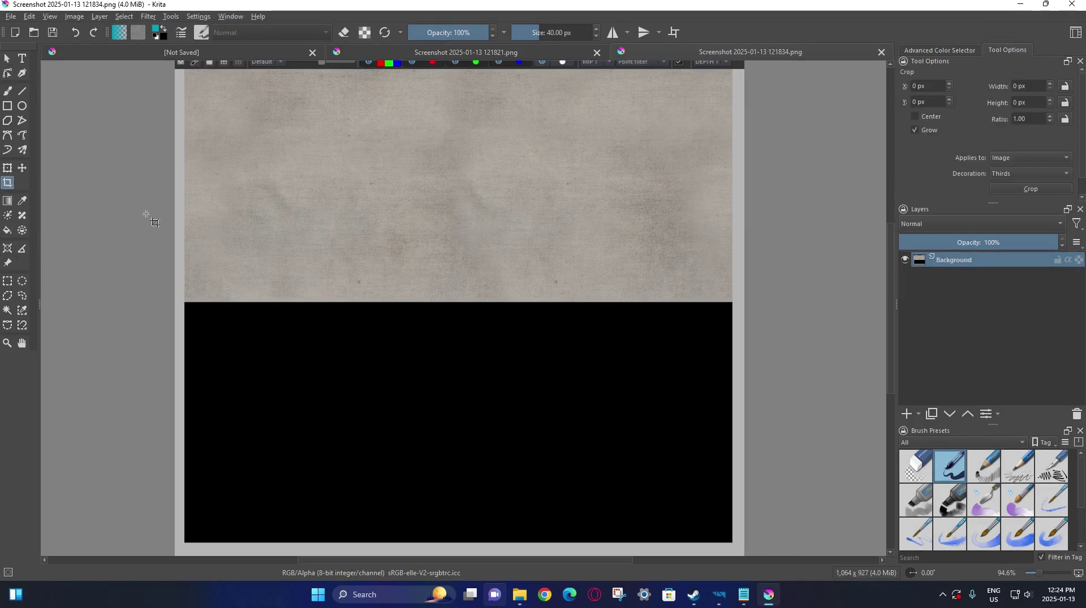
scroll(480, 373, "down", 1, "ctrl")
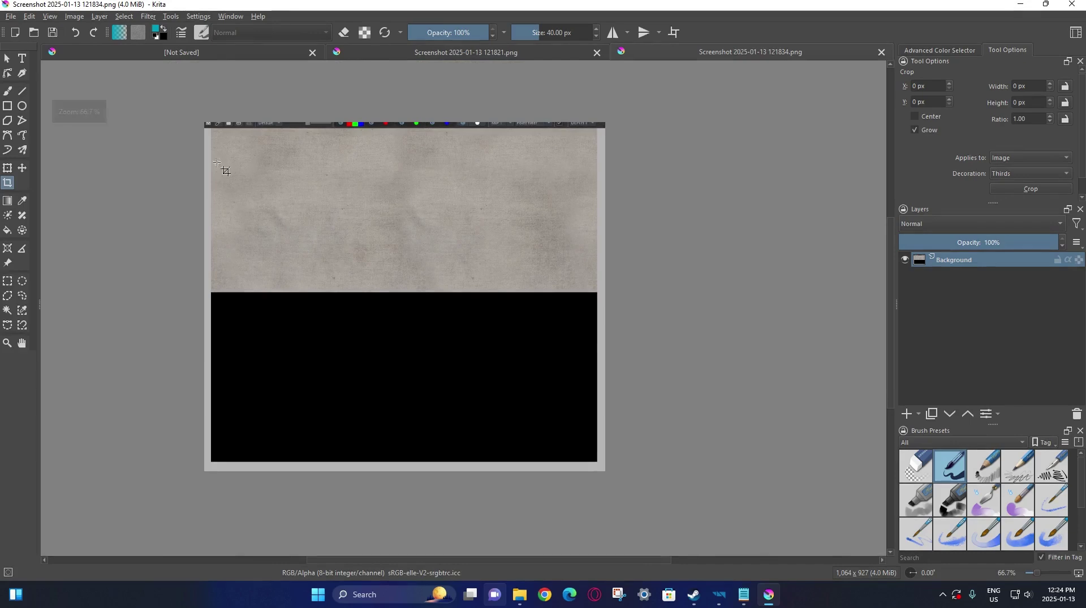
left_click(212, 122)
left_click_drag(215, 131, 598, 463)
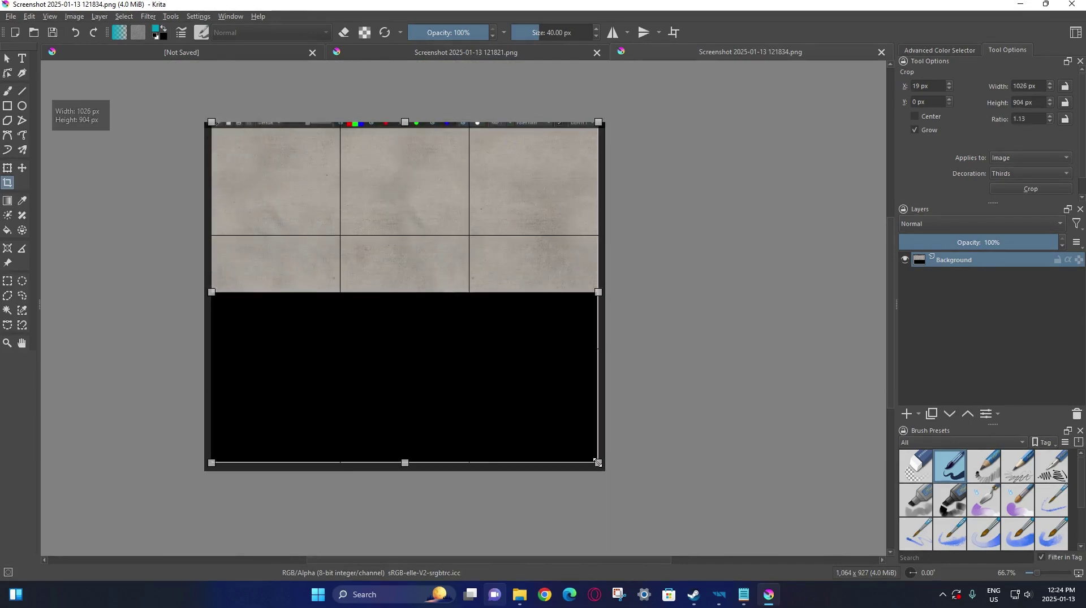
Fit the crop frame's two lower corners to the edges of the black area, making the frame 1024 × 902 px
scroll(598, 463, "up", 10, "ctrl")
left_click_drag(657, 489, 601, 451)
scroll(560, 488, "down", 8, "ctrl")
scroll(257, 418, "up", 5, "ctrl")
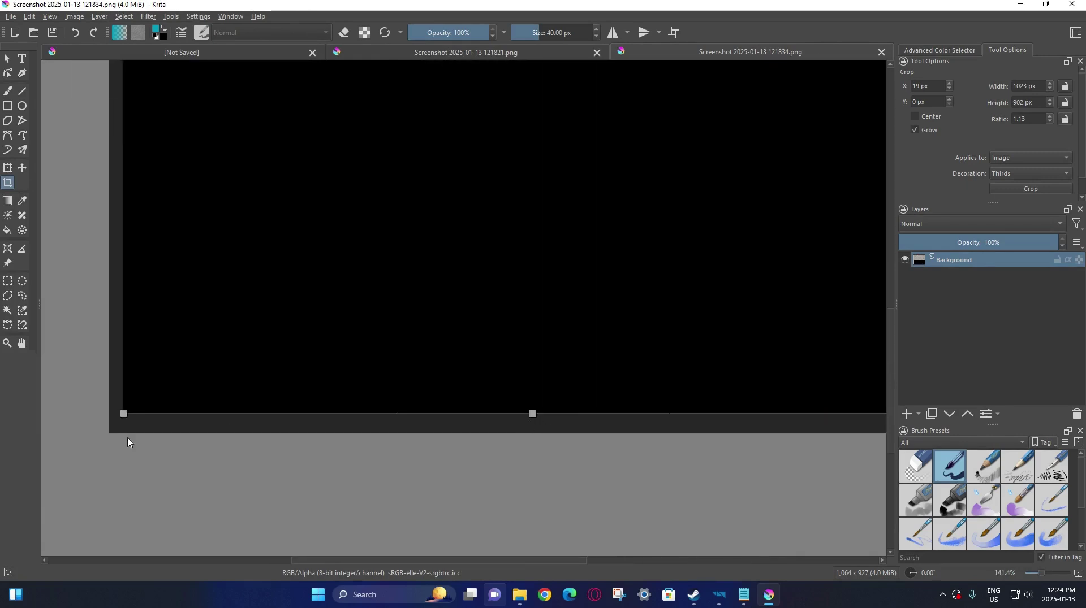
scroll(306, 464, "up", 3, "ctrl")
mouse_move(330, 471)
left_mouse_down()
mouse_move(297, 484)
mouse_move(324, 478)
left_mouse_up()
scroll(324, 478, "down", 5, "ctrl")
scroll(424, 182, "up", 3, "ctrl")
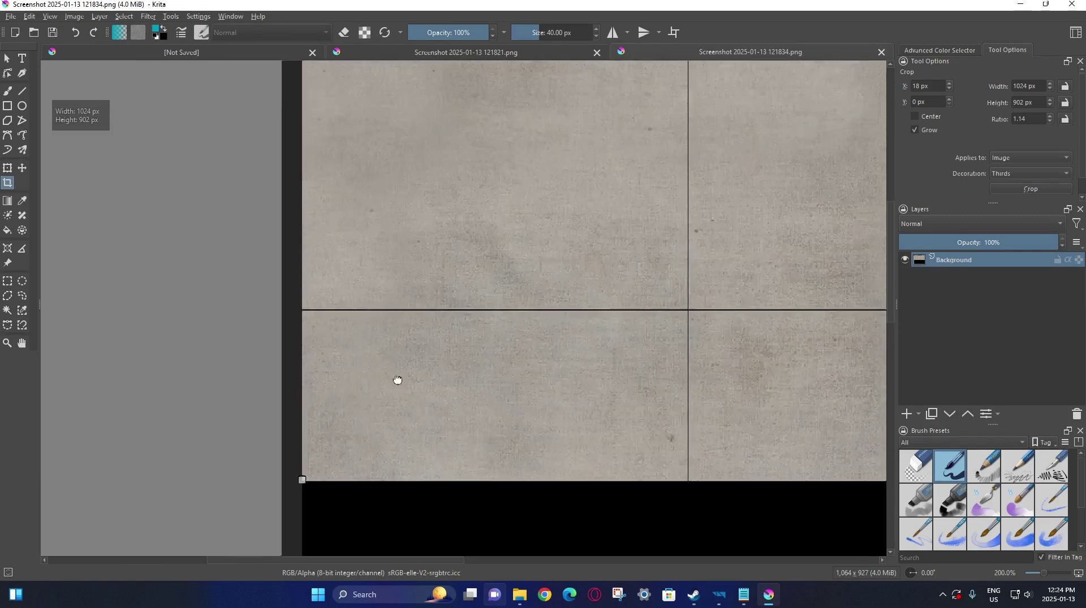
Lower the crop frame's top edge to Y 16 px, excluding the toolbar strip, and apply the 1024 × 886 px crop
scroll(395, 378, "up", 3)
scroll(376, 164, "up", 3, "ctrl")
scroll(315, 203, "up", 3, "ctrl")
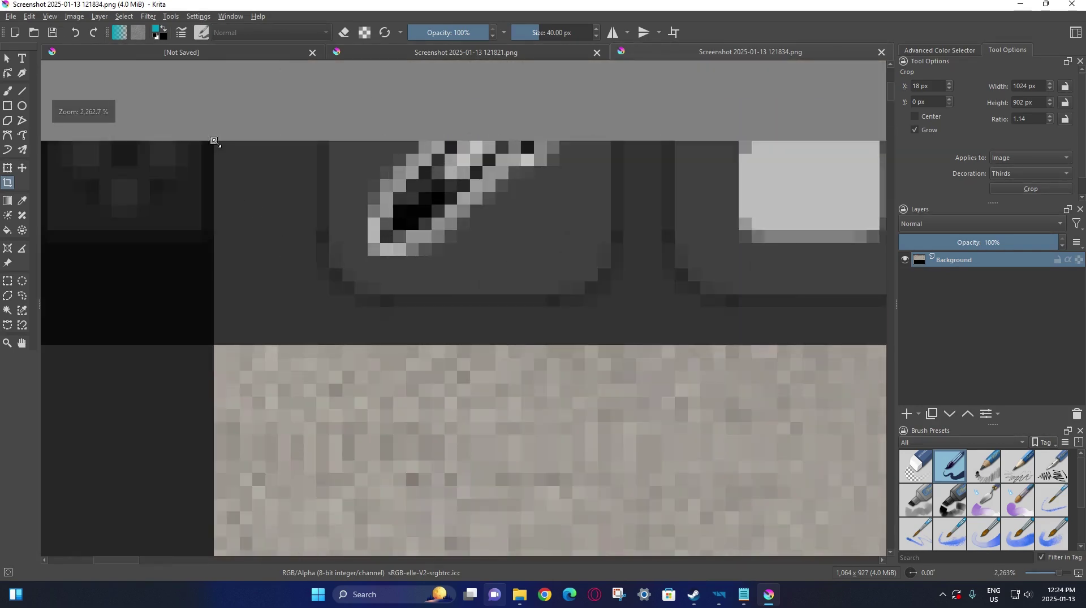
left_click_drag(213, 141, 214, 340)
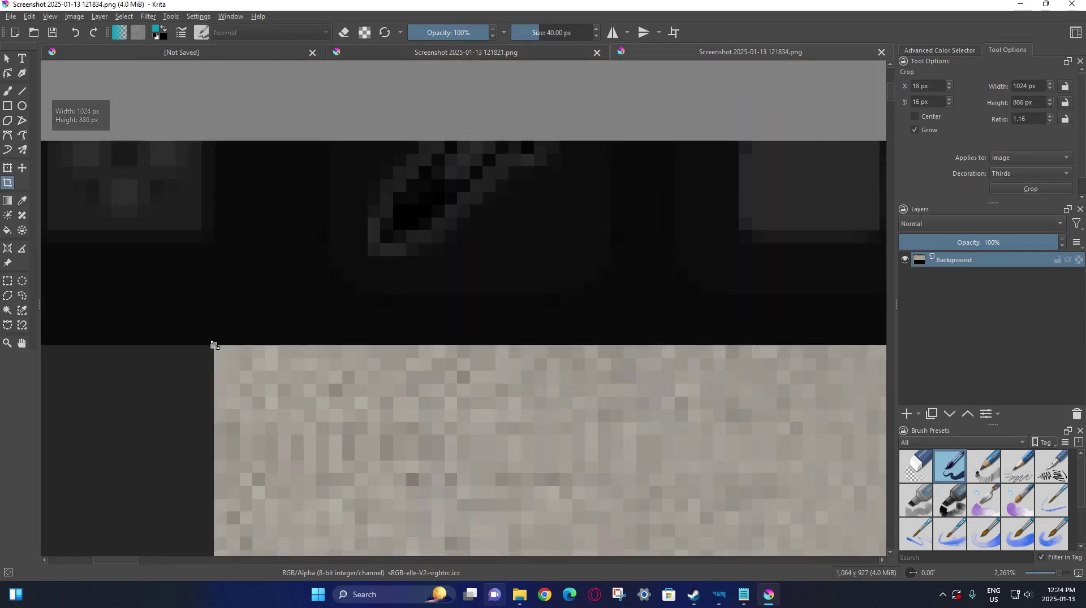
scroll(213, 340, "down", 8, "ctrl")
scroll(439, 339, "right", 5, "shift")
scroll(439, 339, "up", 12, "ctrl")
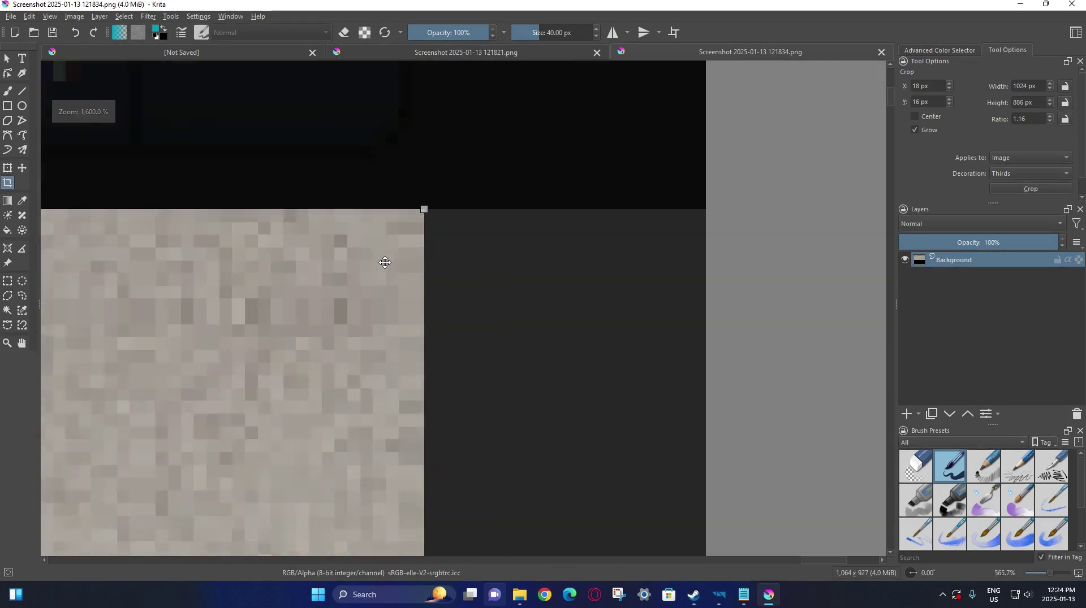
mouse_move(435, 175)
left_mouse_down()
mouse_move(455, 165)
mouse_move(453, 152)
mouse_move(441, 167)
left_mouse_up()
key("Return")
Save the cropped Screenshot 2025-01-13 121834.png with the default PNG options and close it
scroll(446, 178, "down", 14, "ctrl")
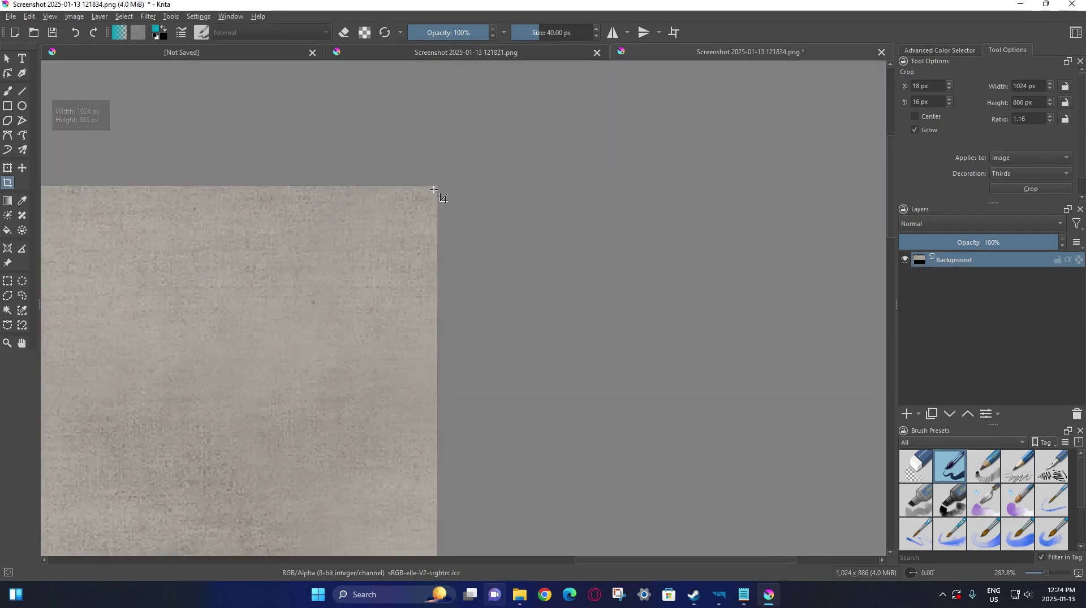
middle_click_drag(279, 306, 451, 239)
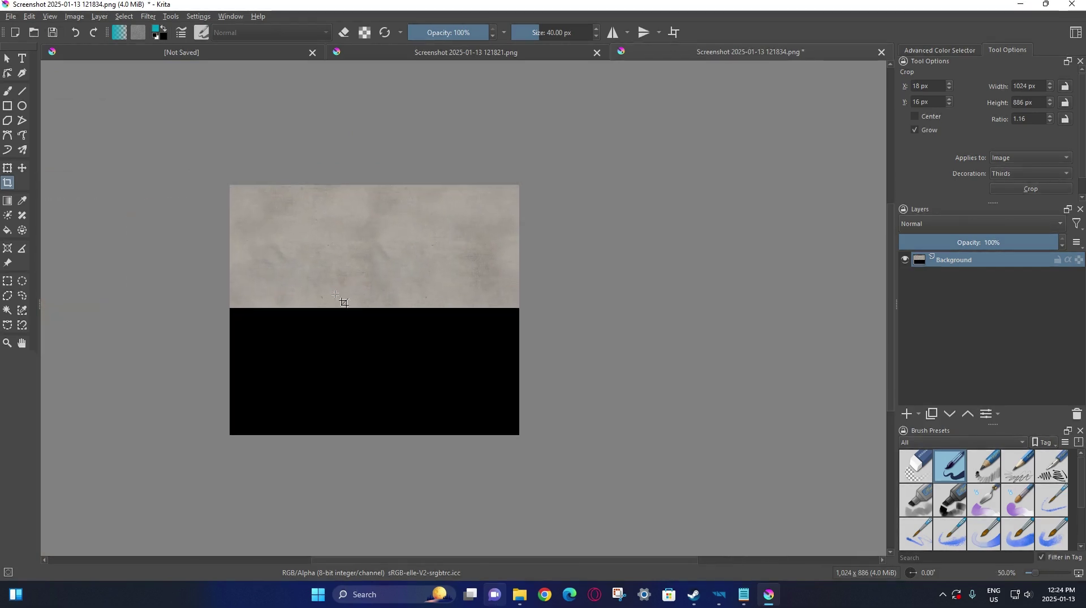
middle_click_drag(337, 300, 357, 286)
left_click(11, 17)
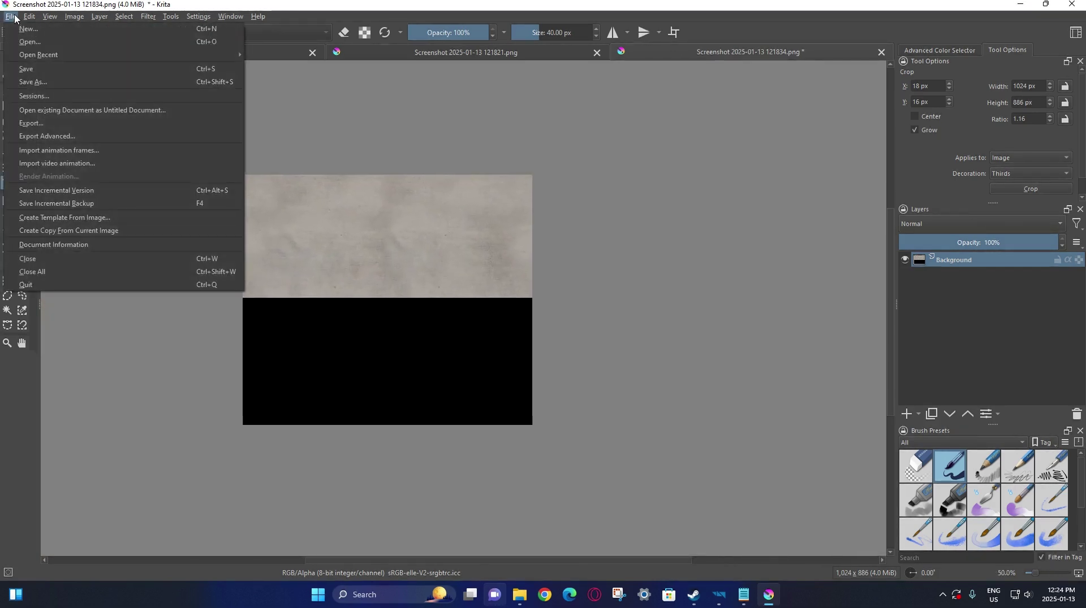
left_click(29, 57)
left_click(593, 390)
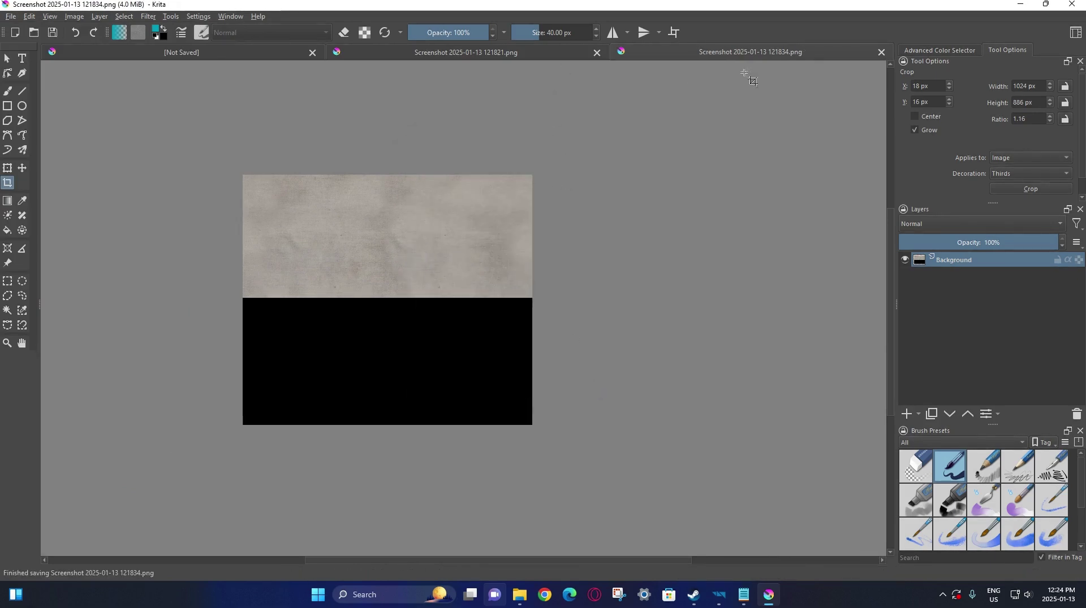
left_click(881, 52)
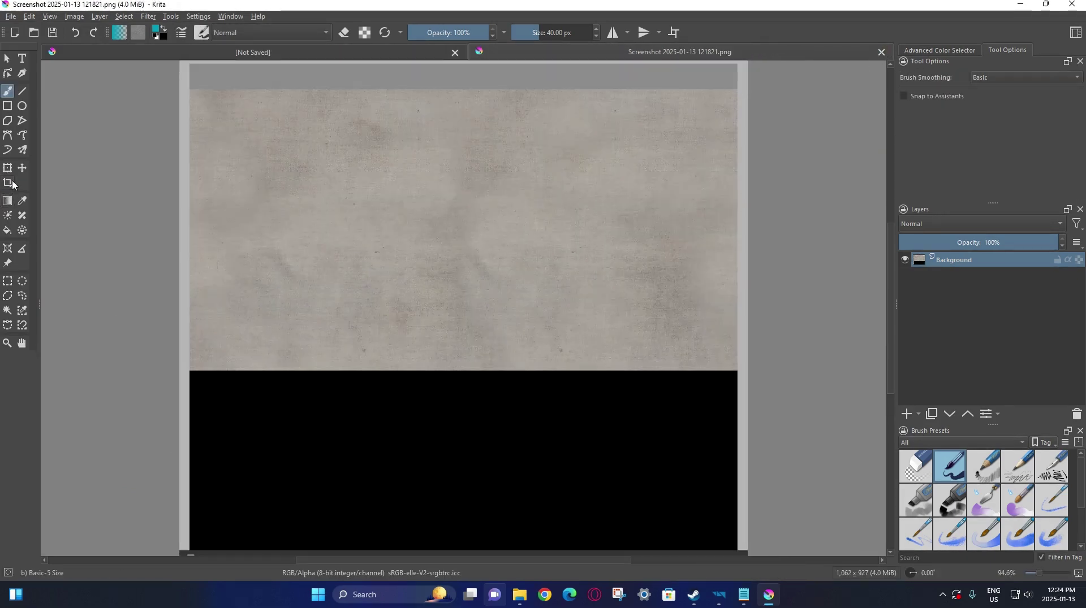
Start cropping Screenshot 2025-01-13 121821.png and fit the frame's lower-right corner to the black area, making it 1043 × 916 px
left_click(12, 183)
scroll(503, 284, "down", 2)
scroll(565, 346, "up", 5)
middle_click_drag(621, 417, 610, 400)
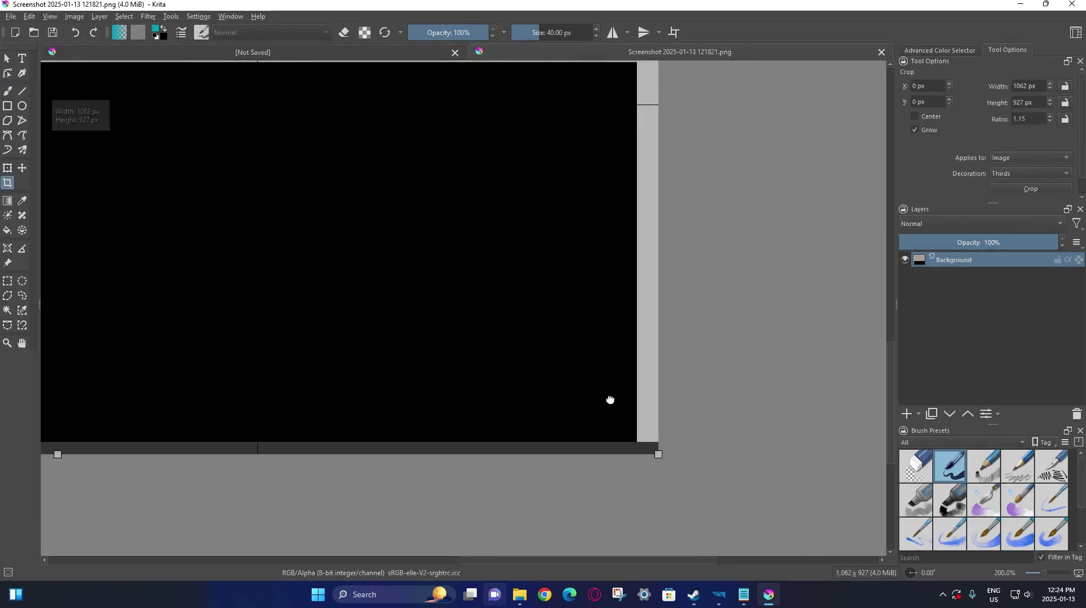
scroll(673, 444, "up", 6)
left_click_drag(665, 443, 492, 342)
Fit the crop frame's remaining edges to the texture at X 19, Y 6 px and apply the 1024 × 910 px crop
scroll(492, 342, "down", 10)
middle_click_drag(227, 417, 298, 417)
scroll(298, 417, "up", 7)
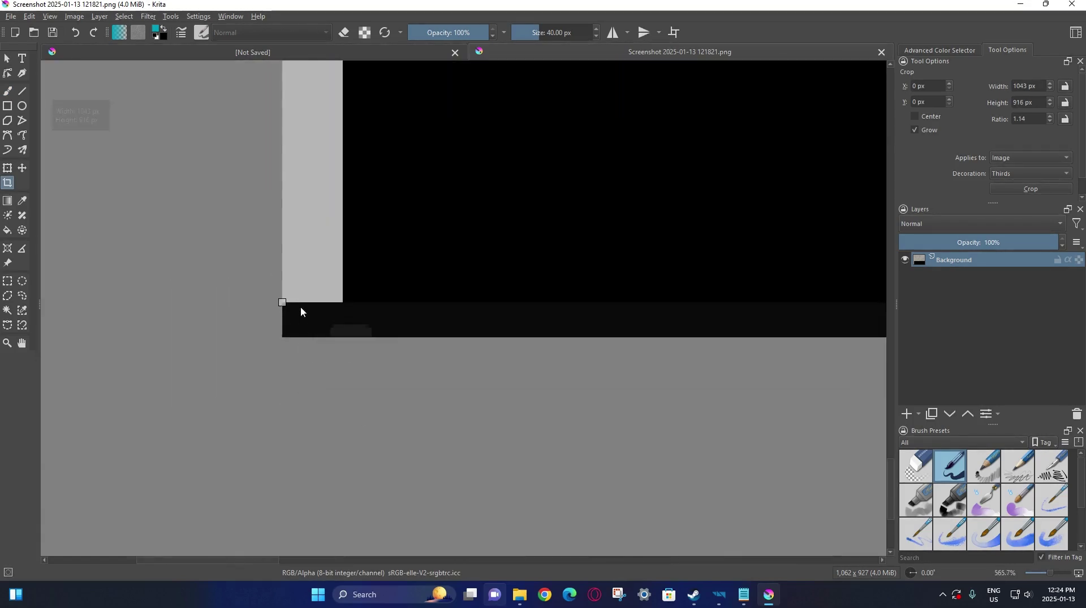
left_click_drag(300, 307, 247, 300)
key("Return")
scroll(481, 291, "down", 8)
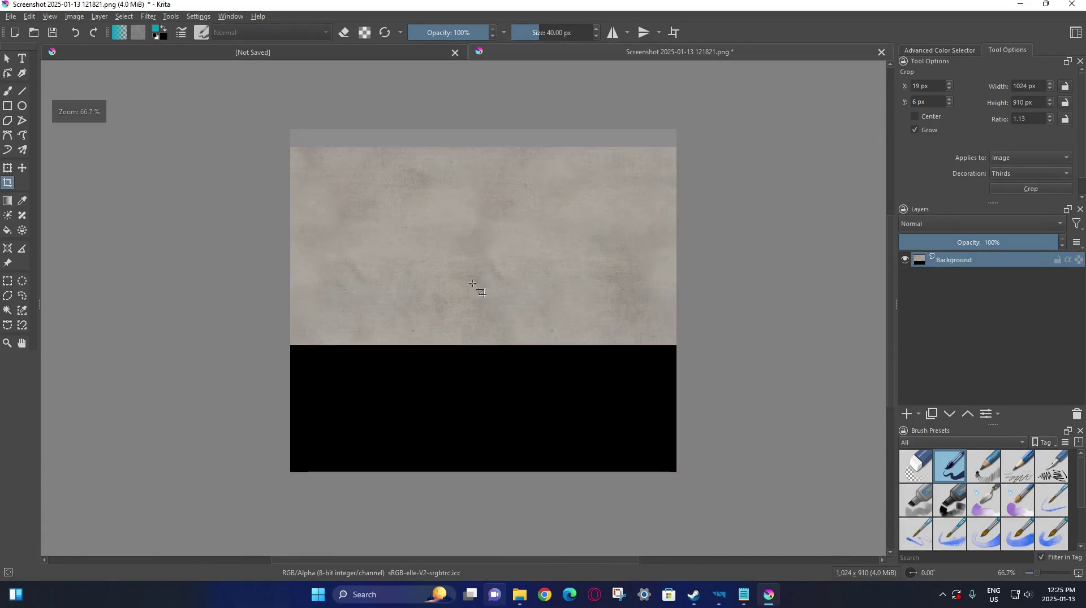
Save the cropped Screenshot 2025-01-13 121821.png with the default PNG options and close it
left_click(11, 16)
left_click(25, 67)
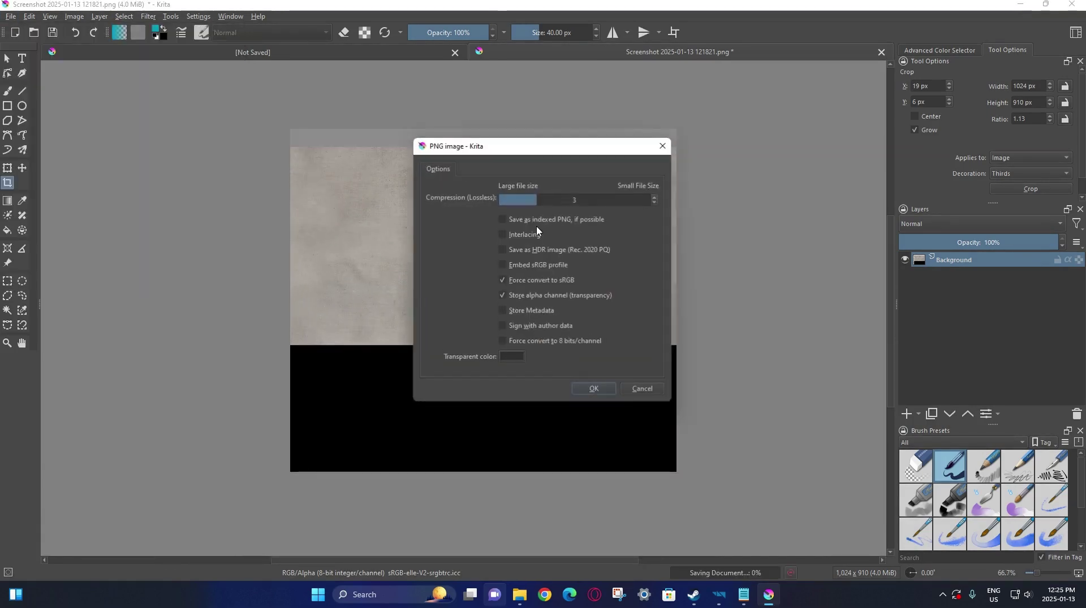
left_click(582, 389)
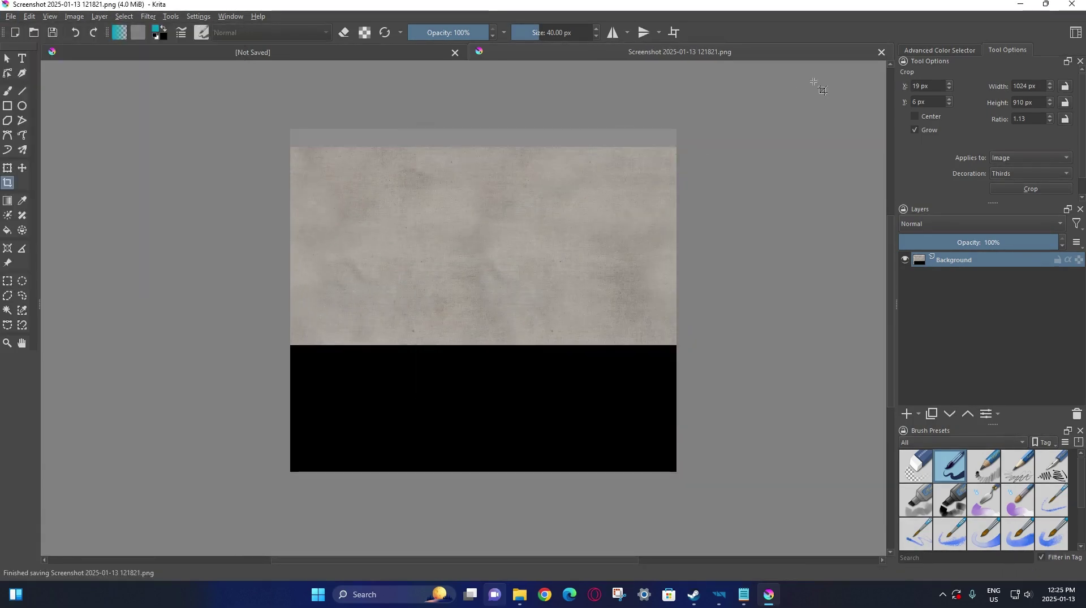
left_click(881, 52)
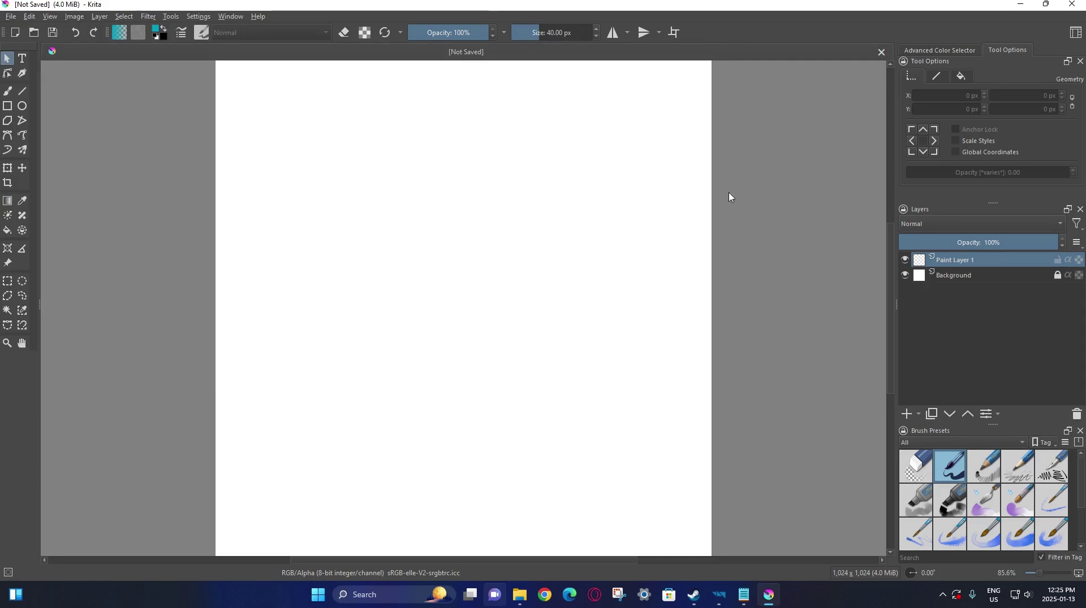
Delete the Background layer from the unsaved 1024 × 1024 px document
right_click(1009, 281)
left_click(933, 327)
Delete the two .png~ backup files from the Flag_Base folder in File Explorer
left_click(516, 597)
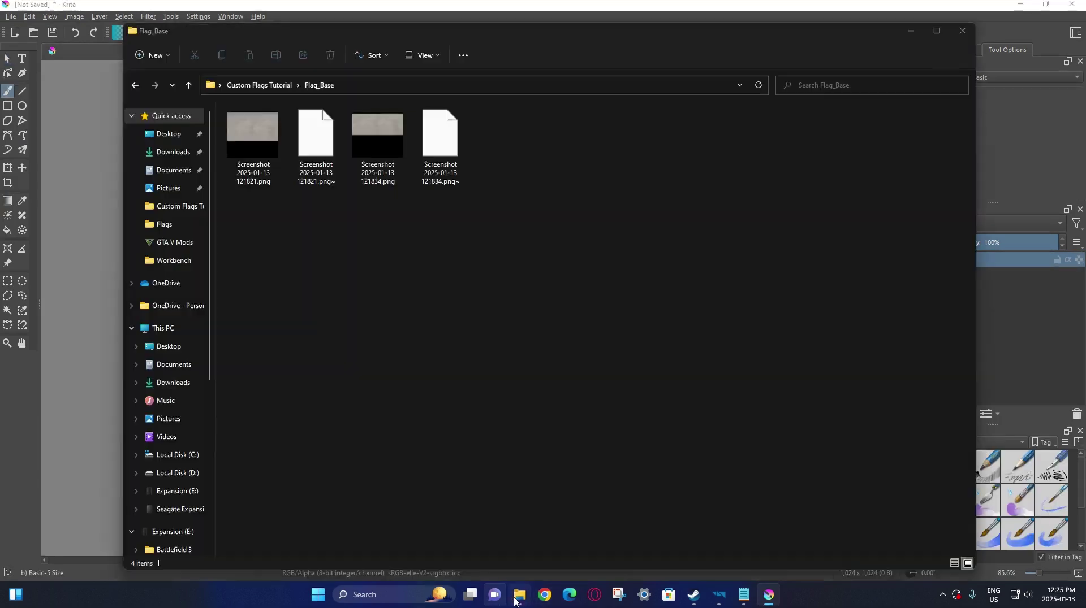
key("End")
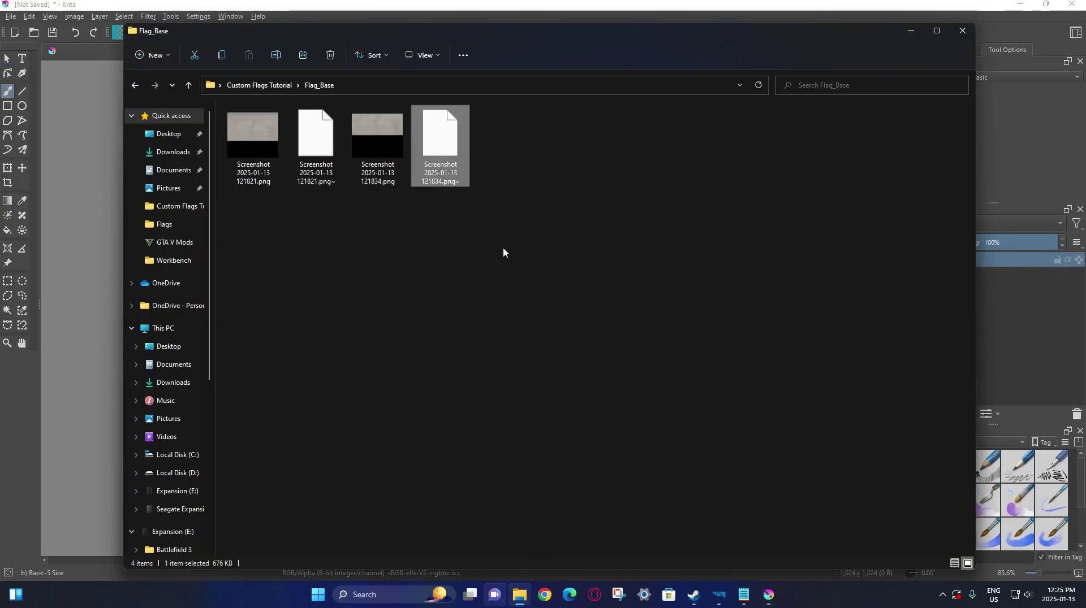
left_click(332, 160, "ctrl")
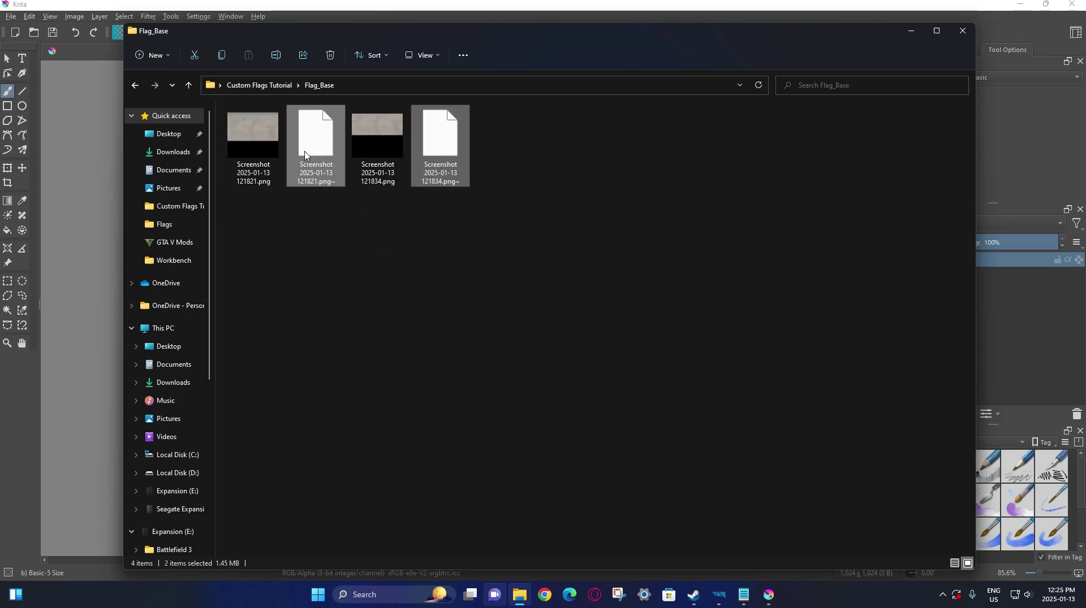
key("Delete")
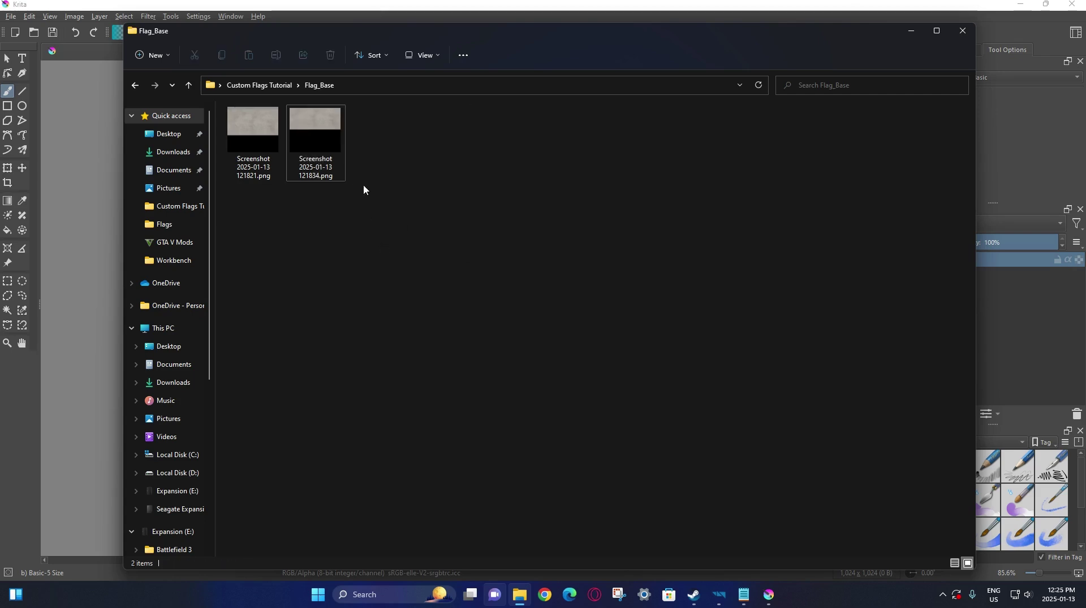
Insert Screenshot 2025-01-13 121821.png and, above it, Screenshot 2025-01-13 121834.png into the Krita document as new layers
left_click(245, 141)
left_click_drag(247, 141, 92, 209)
left_click(107, 214)
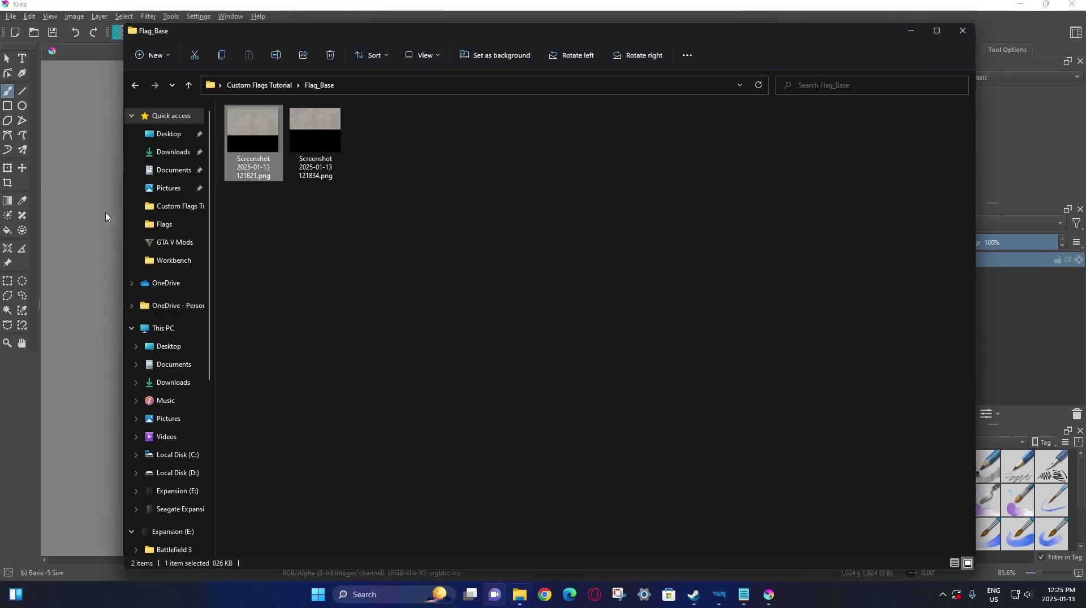
scroll(480, 363, "down", 1)
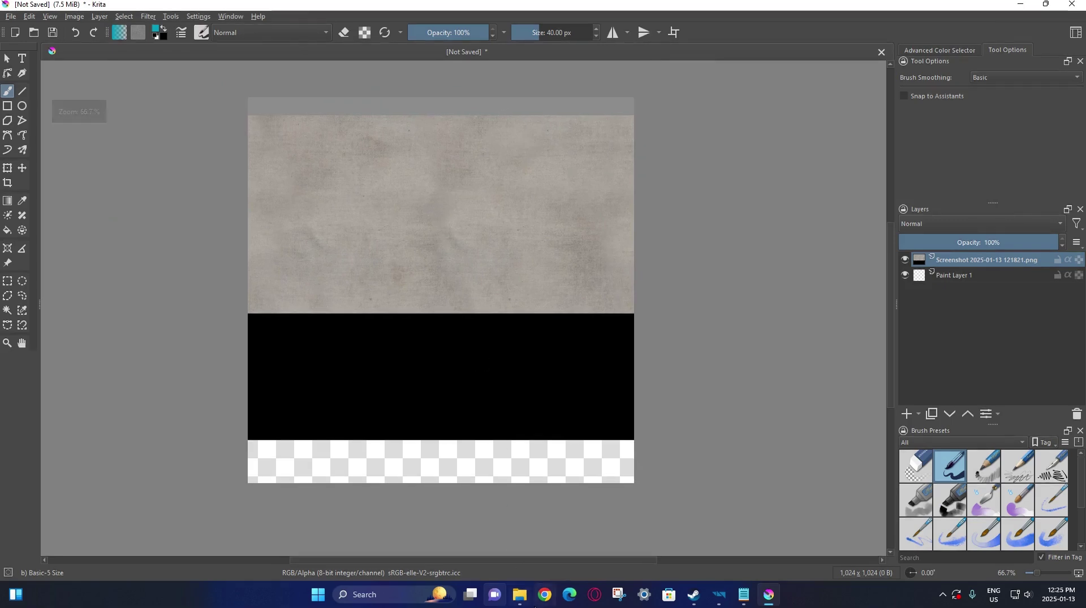
left_click(519, 595)
left_click(315, 141)
left_click_drag(316, 142, 61, 276)
left_click(107, 282)
Move the Screenshot 2025-01-13 121834.png layer with the Transform tool so its lower-right corner meets the canvas's lower-right corner
left_click(7, 170)
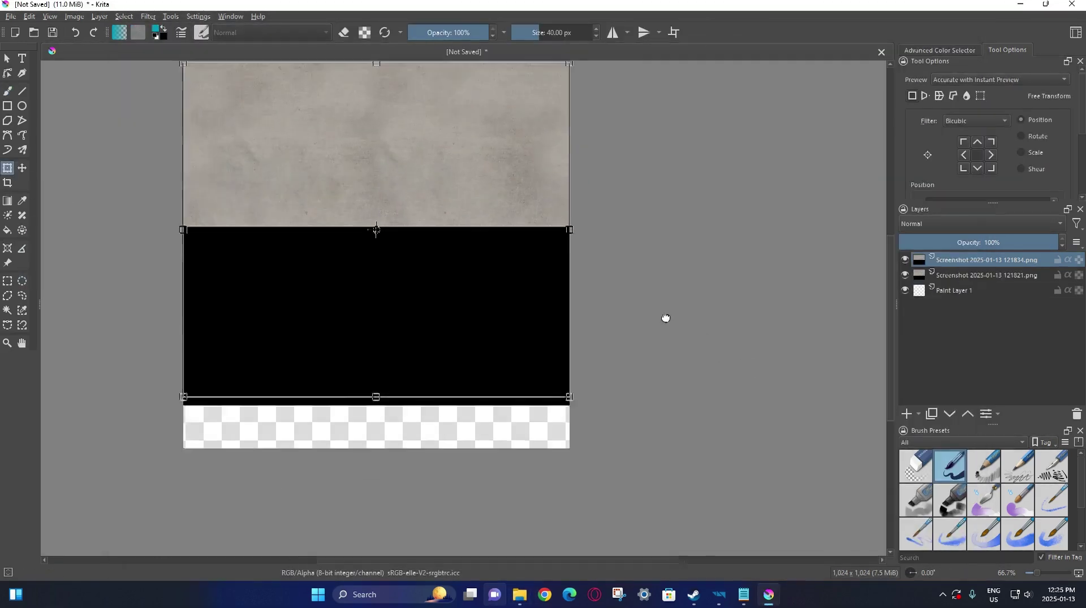
scroll(485, 376, "up", 6)
scroll(445, 172, "up", 10)
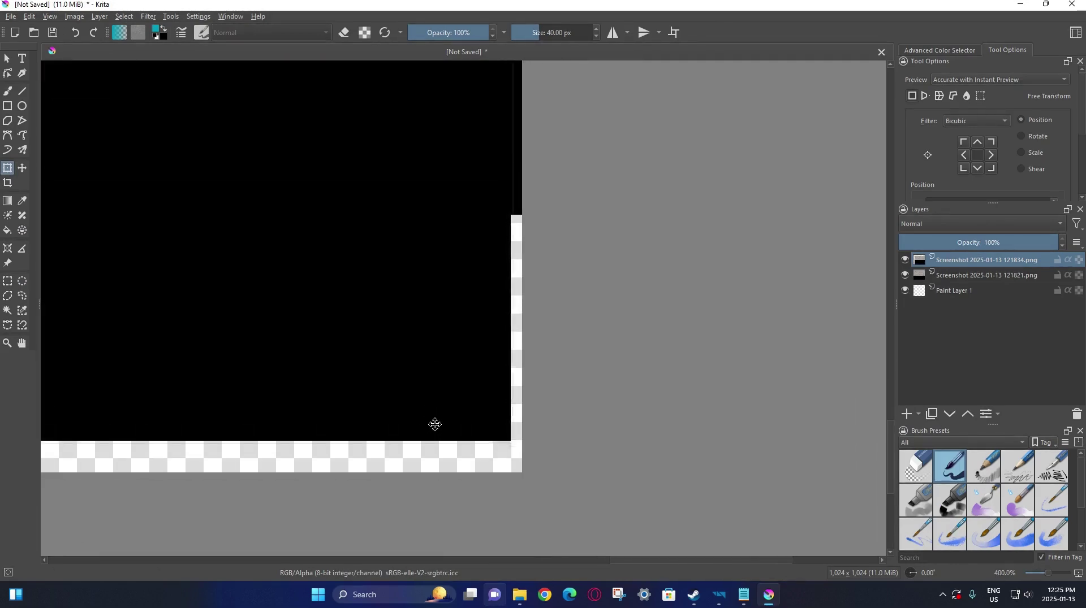
left_click_drag(334, 407, 385, 319)
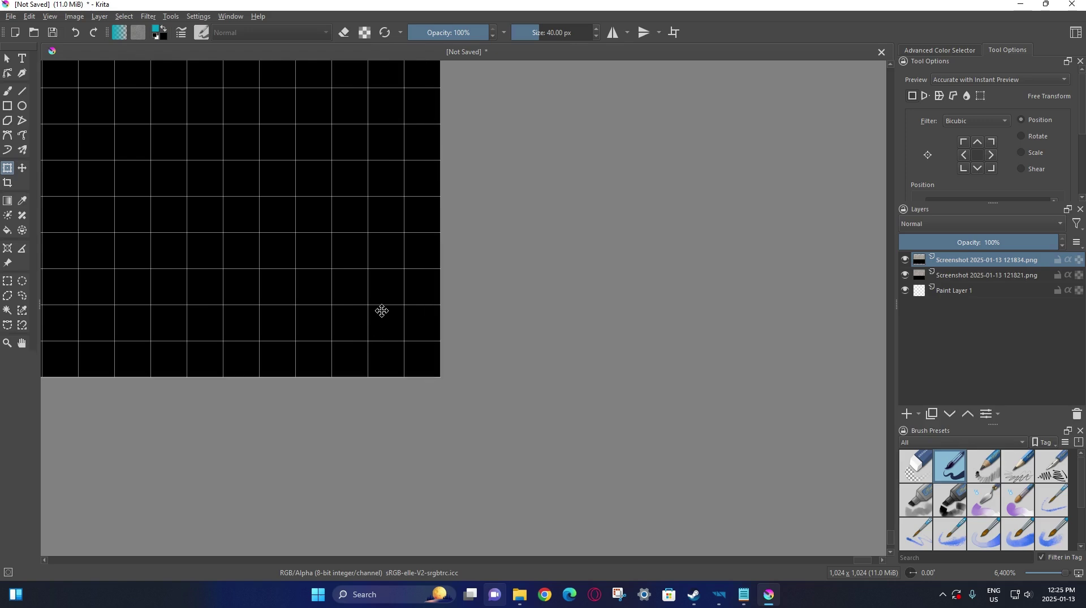
Save the document as PNG image Flag_Base_BCR in the Flag_Base folder of Custom Flags Tutorial, keeping the default PNG options
scroll(381, 310, "down", 16)
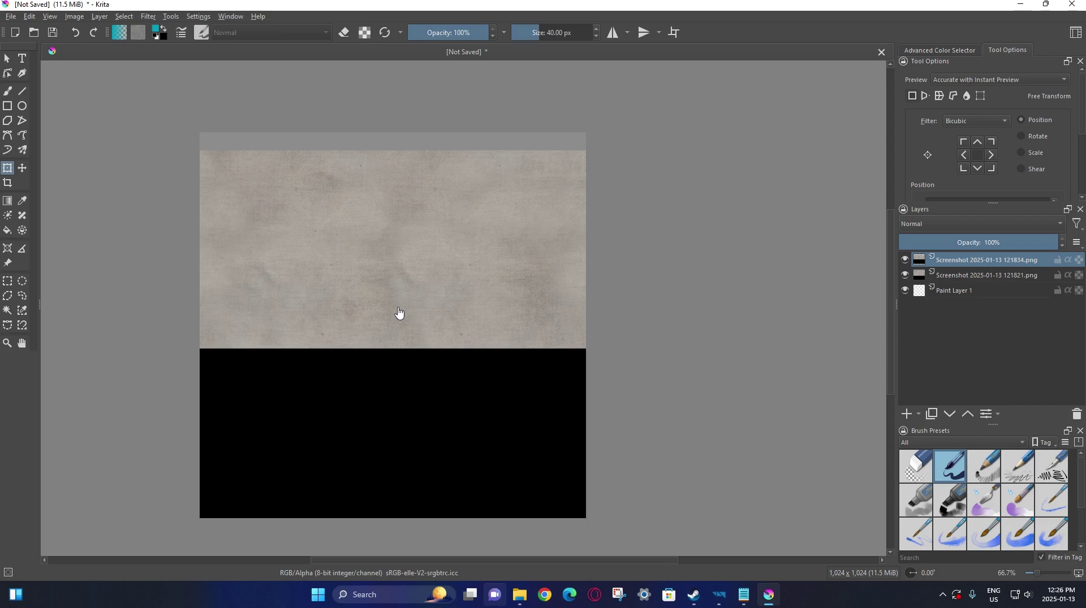
left_click(10, 16)
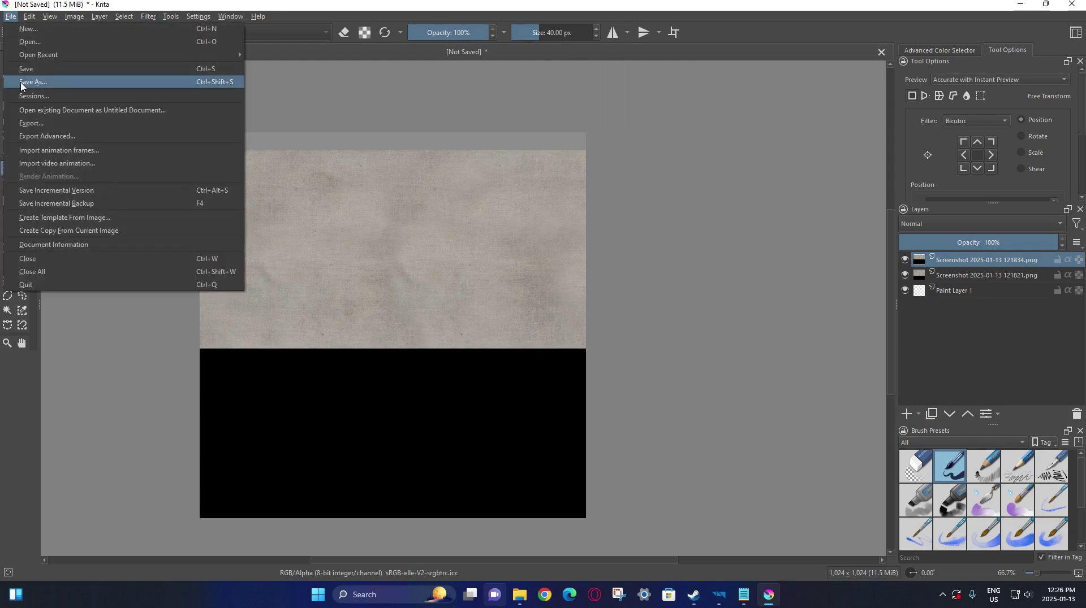
left_click(32, 82)
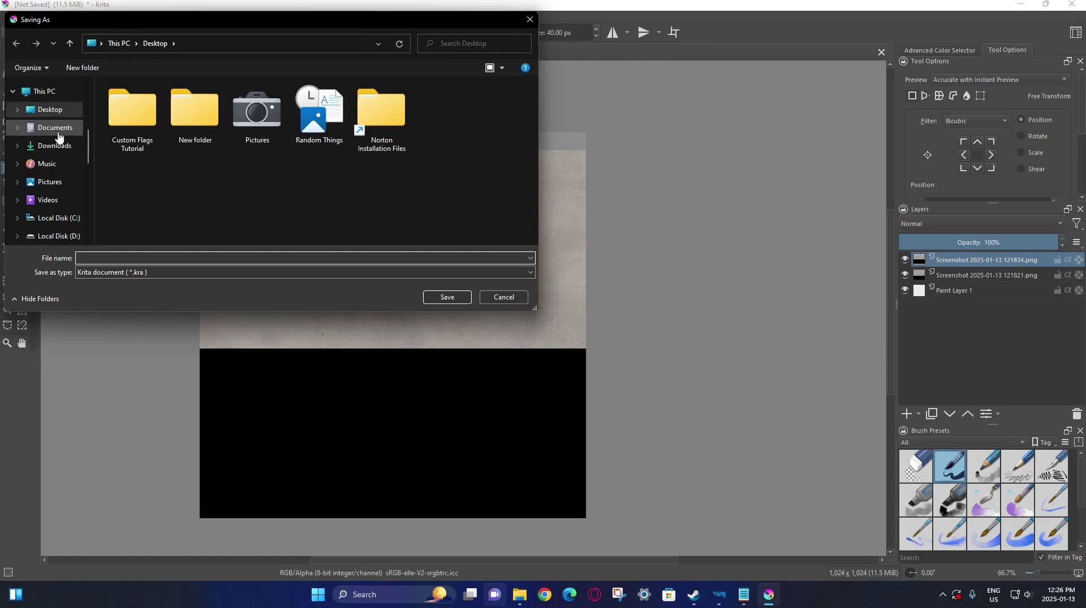
double_click(110, 110)
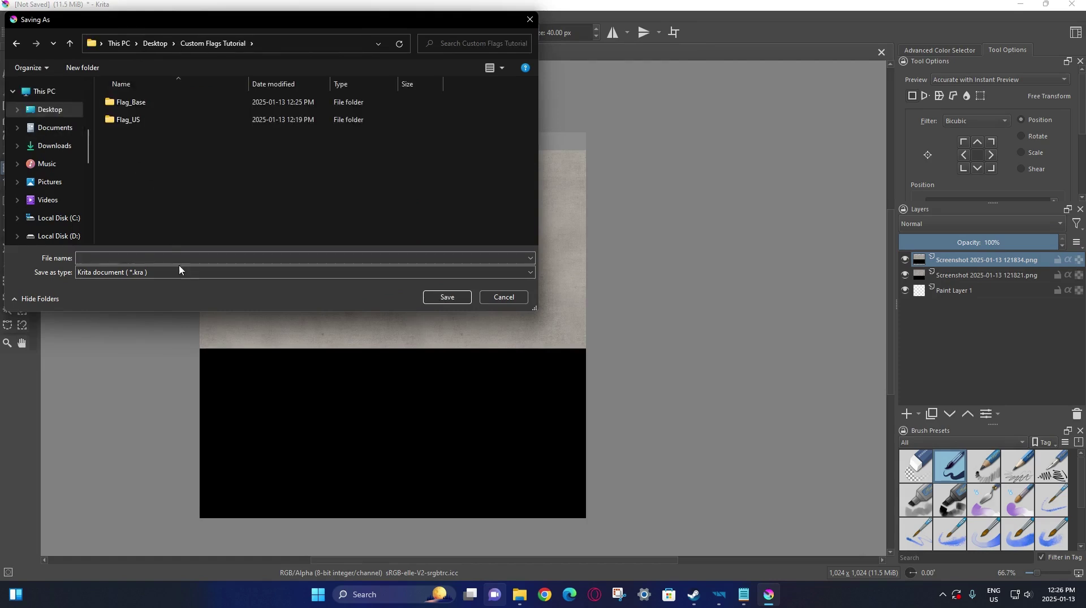
left_click(203, 272)
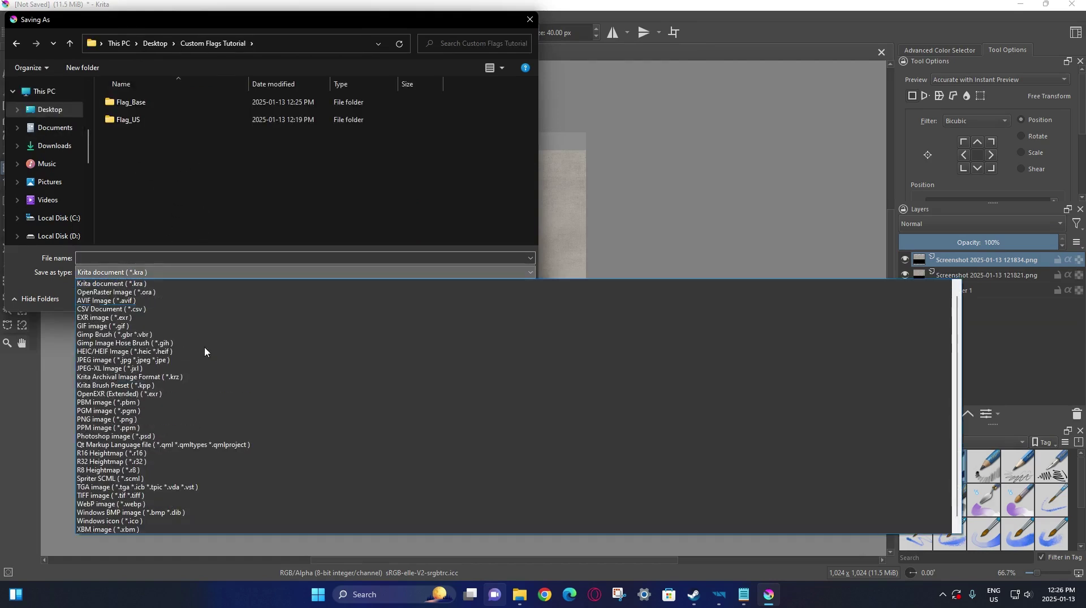
left_click(192, 420)
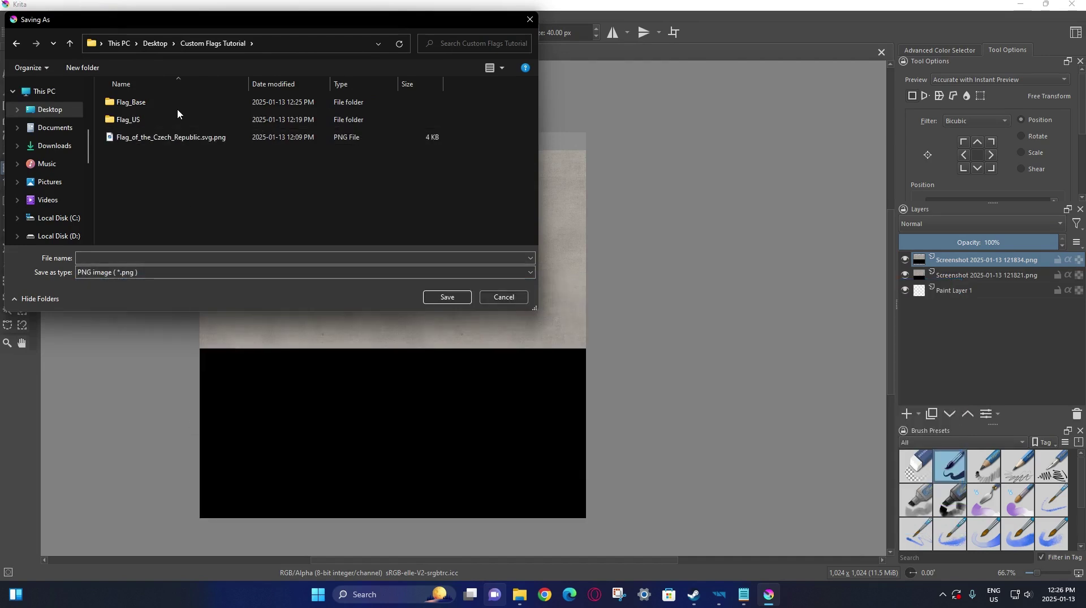
double_click(178, 112)
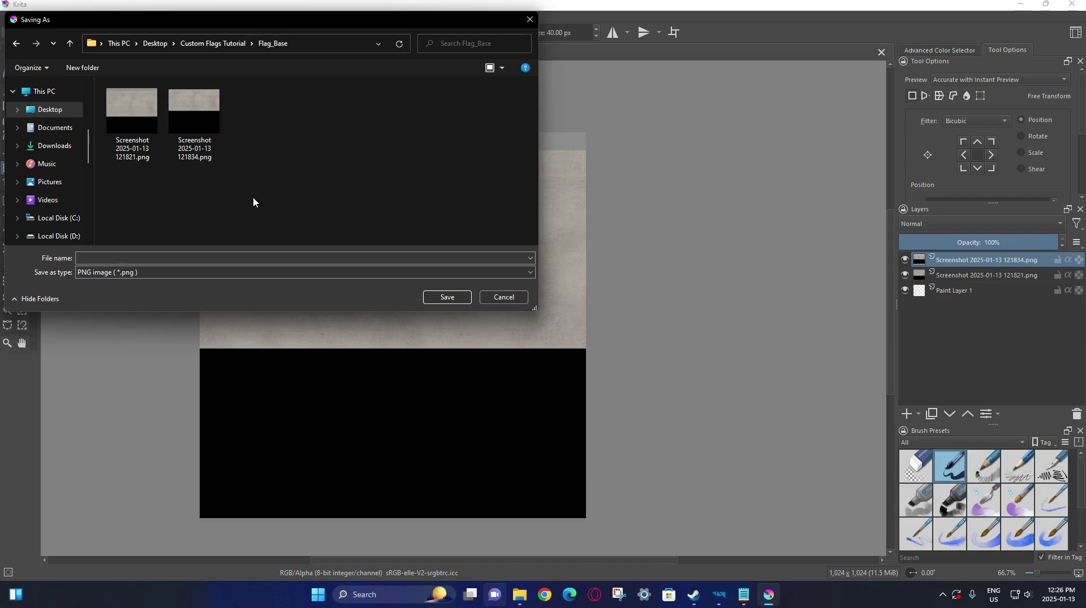
left_click(249, 261)
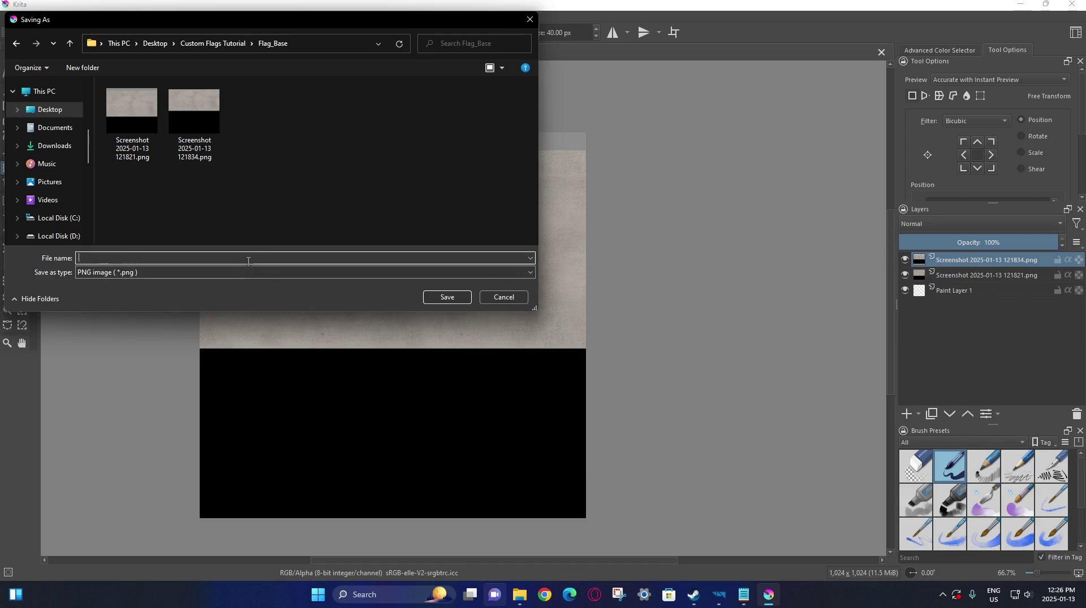
type("Flag_Base_BCR")
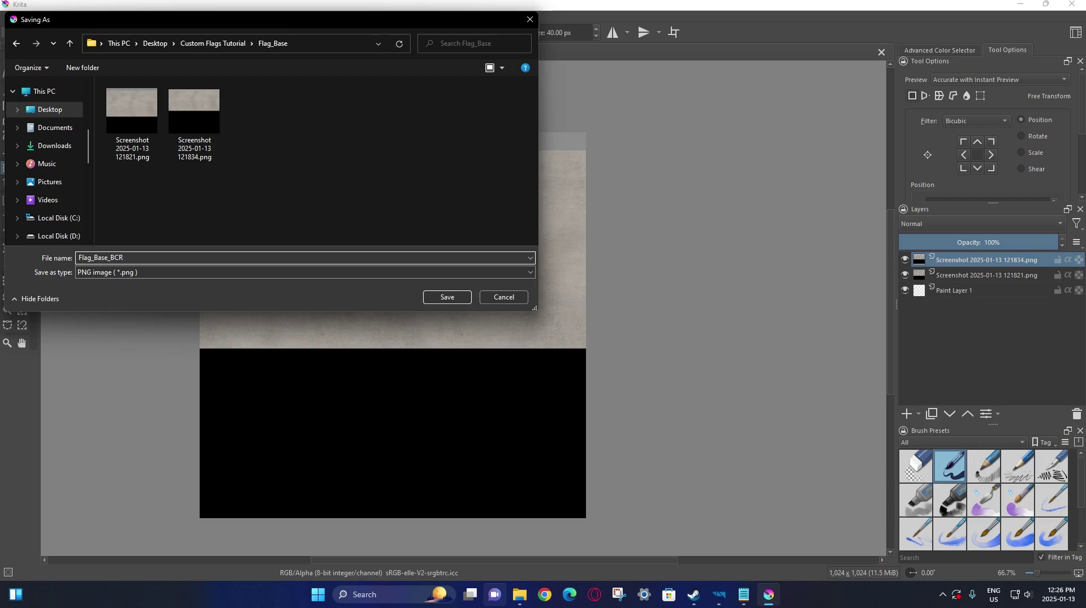
left_click(451, 302)
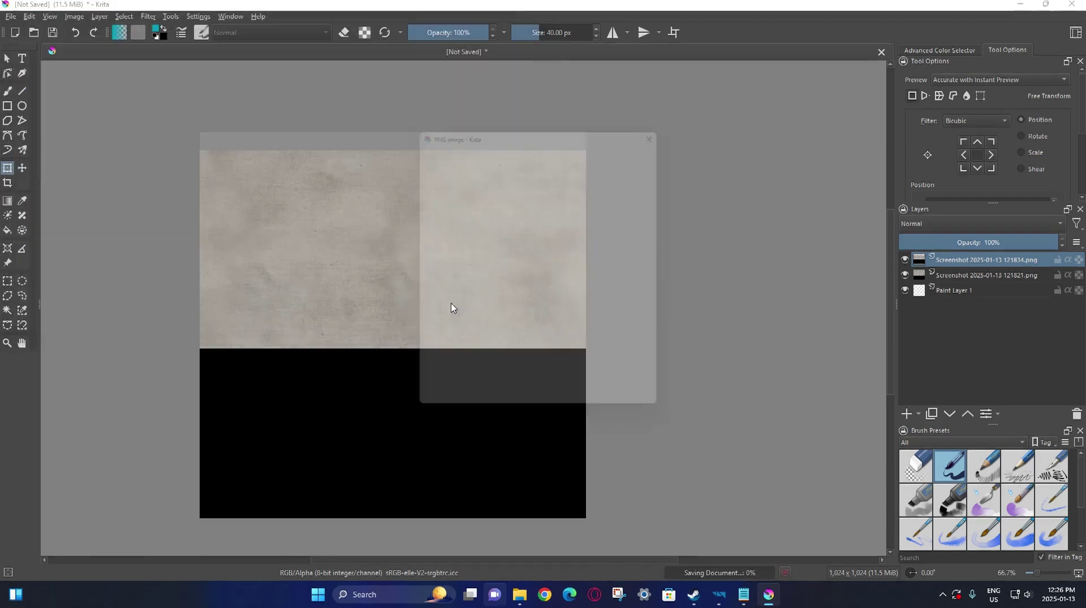
left_click(595, 410)
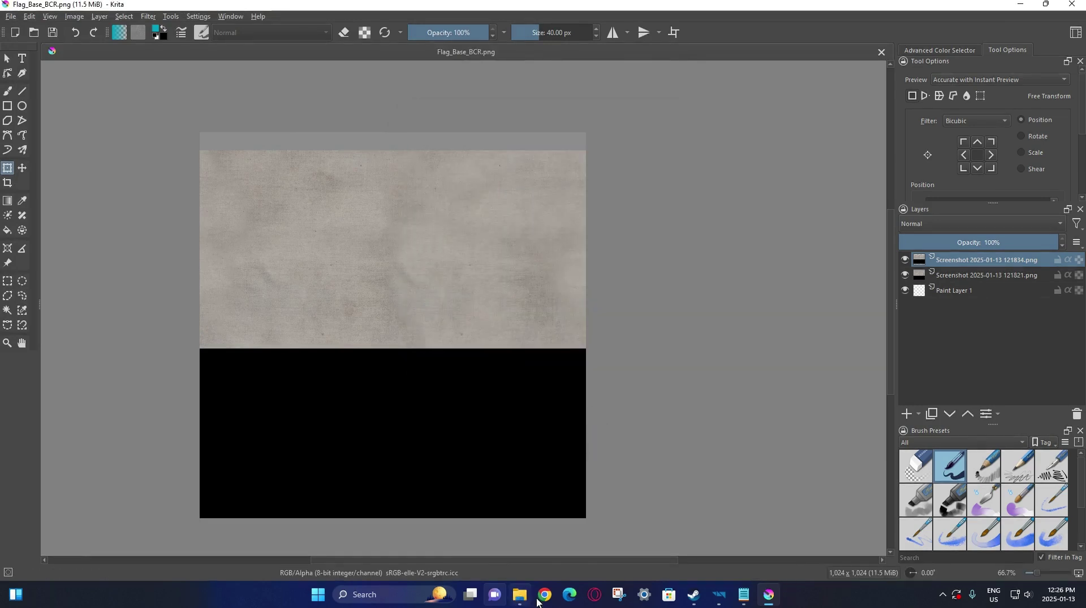
Open Screenshot 2025-01-13 121938.png and Screenshot 2025-01-13 121949.png from the Flag_US folder as separate Krita documents
left_click(520, 601)
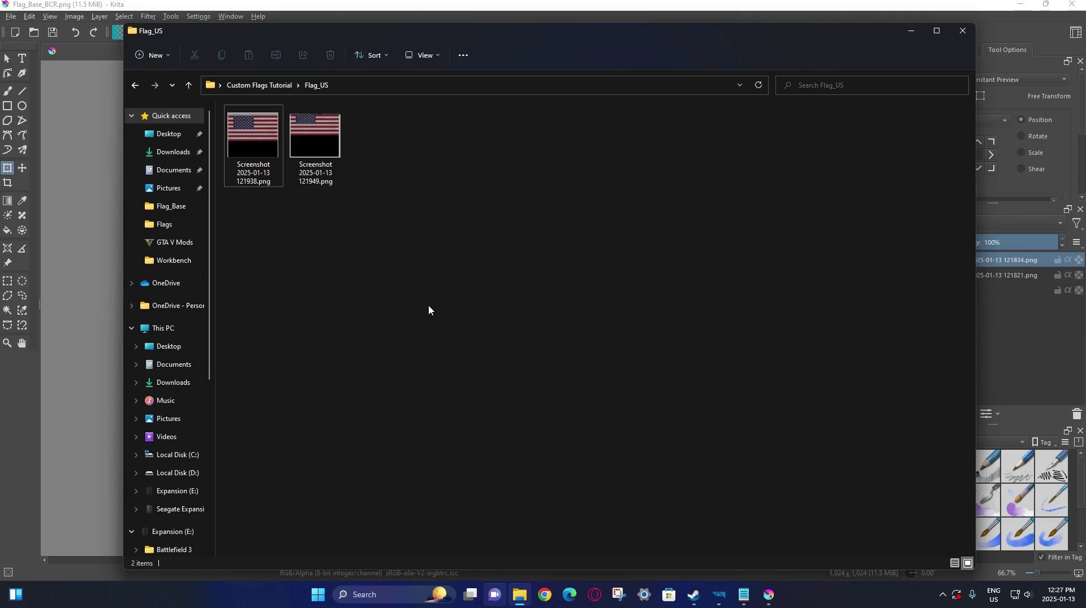
left_click_drag(390, 148, 85, 249)
left_click(135, 331)
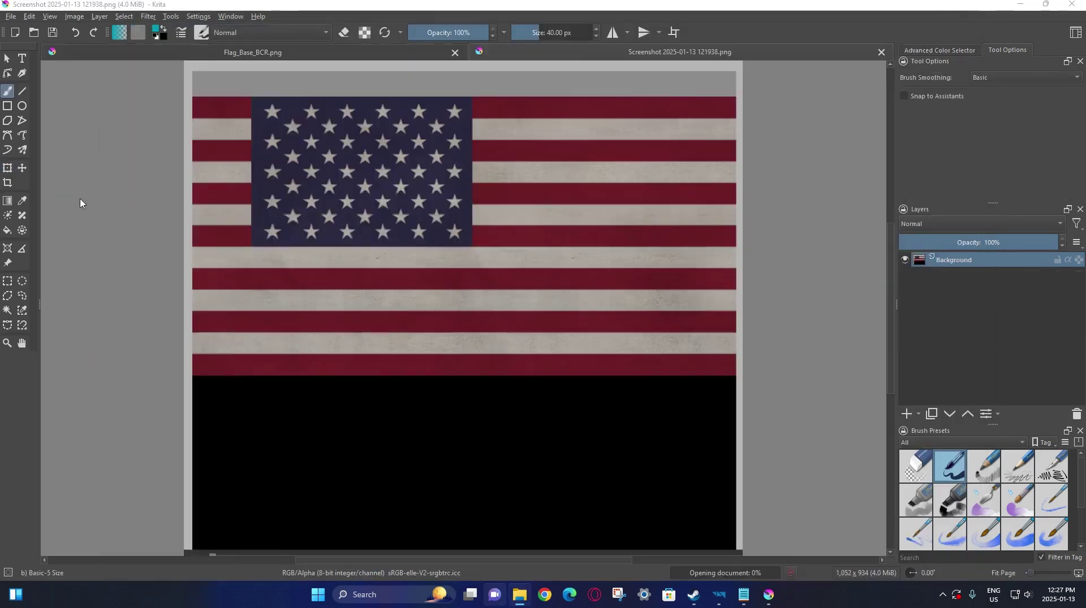
scroll(252, 211, "down", 2)
scroll(252, 211, "down", 1, "ctrl")
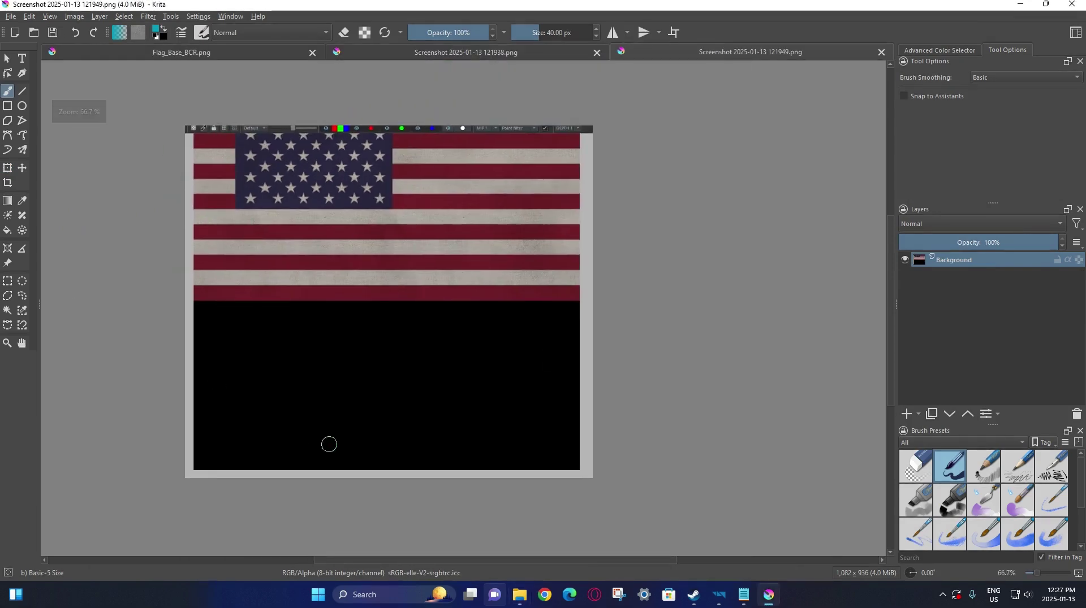
Close the Flag_Base_BCR.png document without saving its changes
left_click(276, 51)
key("ctrl+t")
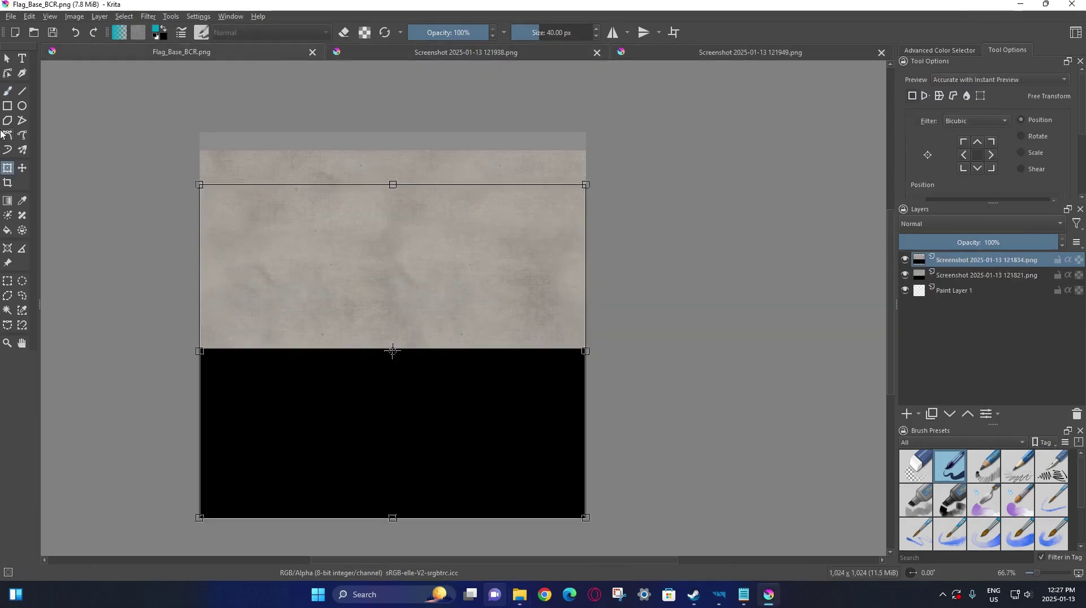
left_click(6, 58)
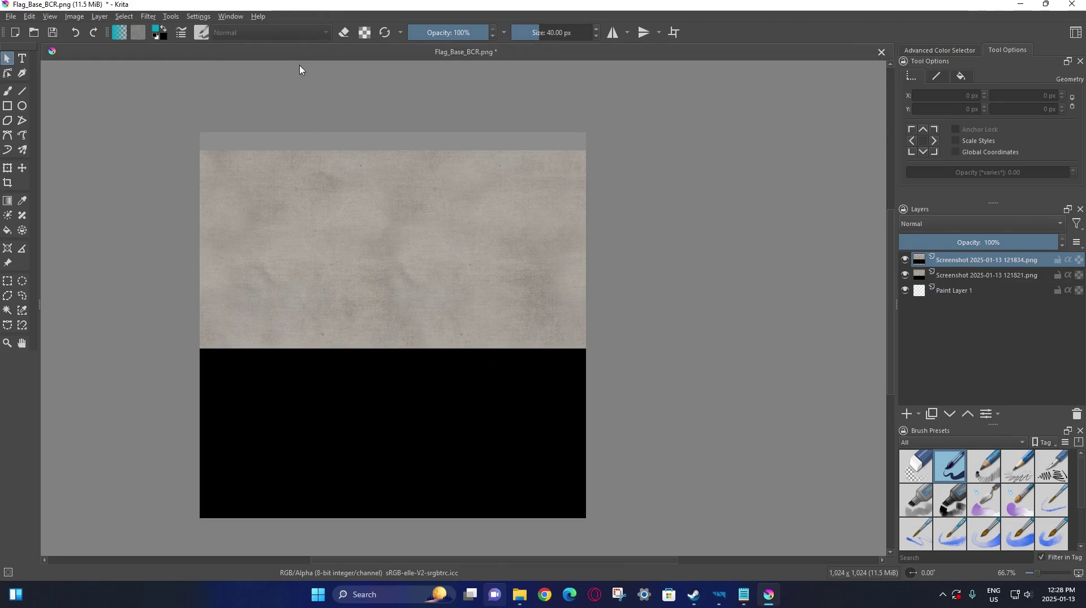
left_click(879, 51)
left_click(577, 309)
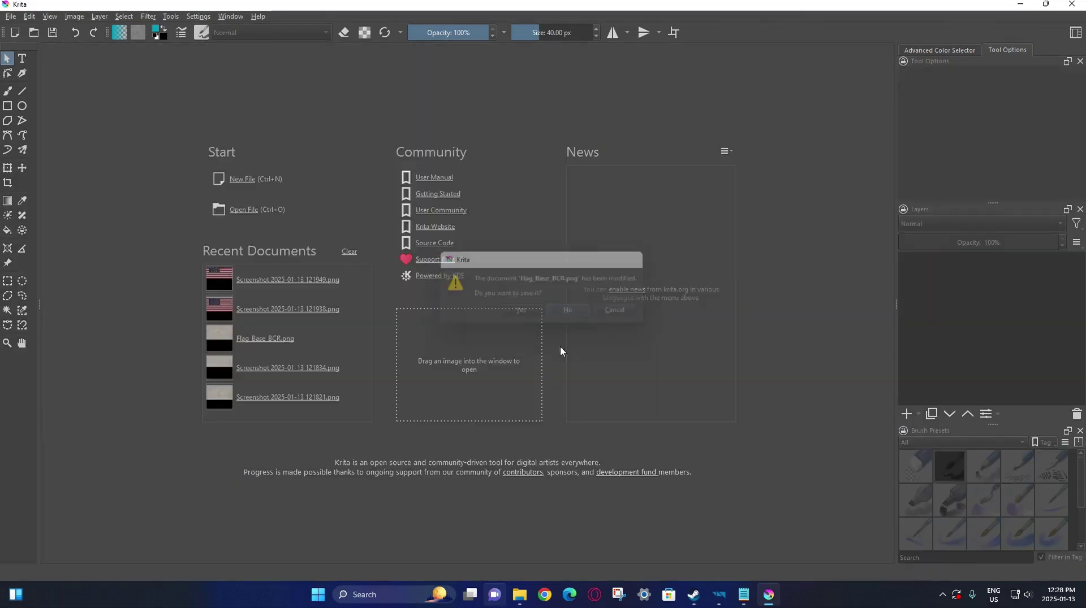
Open Flag_1_2_USA_BCR.png from the Flag_US folder in Krita
key("alt+Tab")
left_click(265, 149)
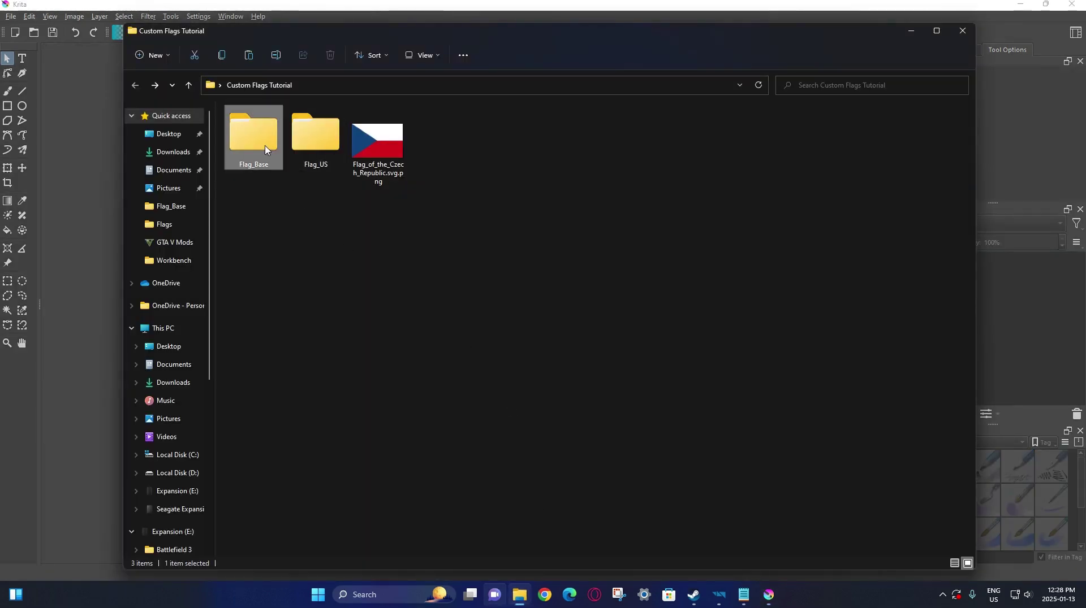
double_click(265, 149)
key("alt+Left")
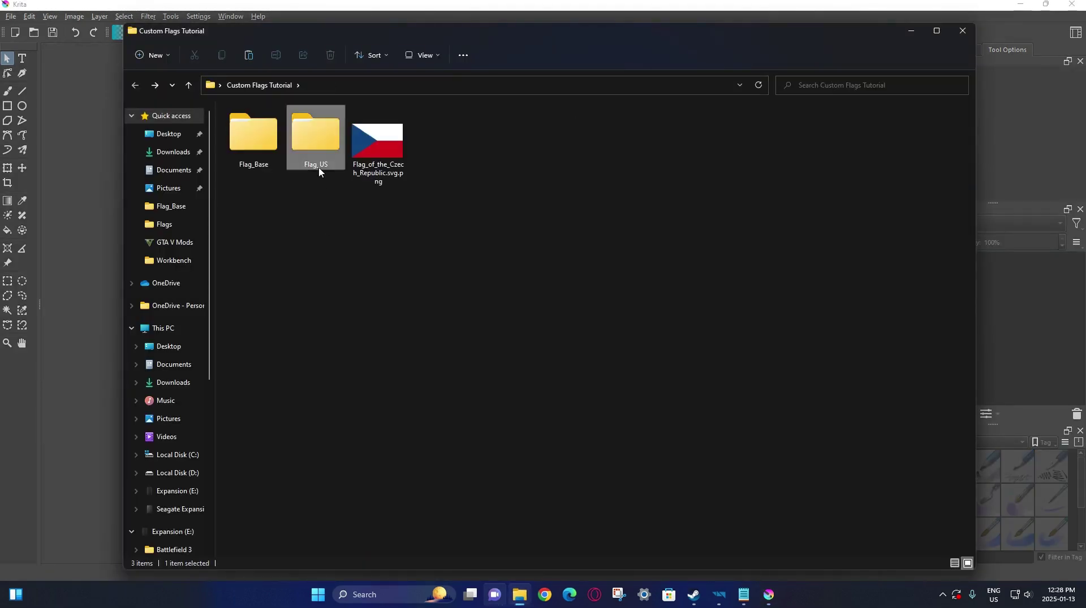
double_click(316, 169)
left_click_drag(265, 170, 87, 242)
left_click(97, 3)
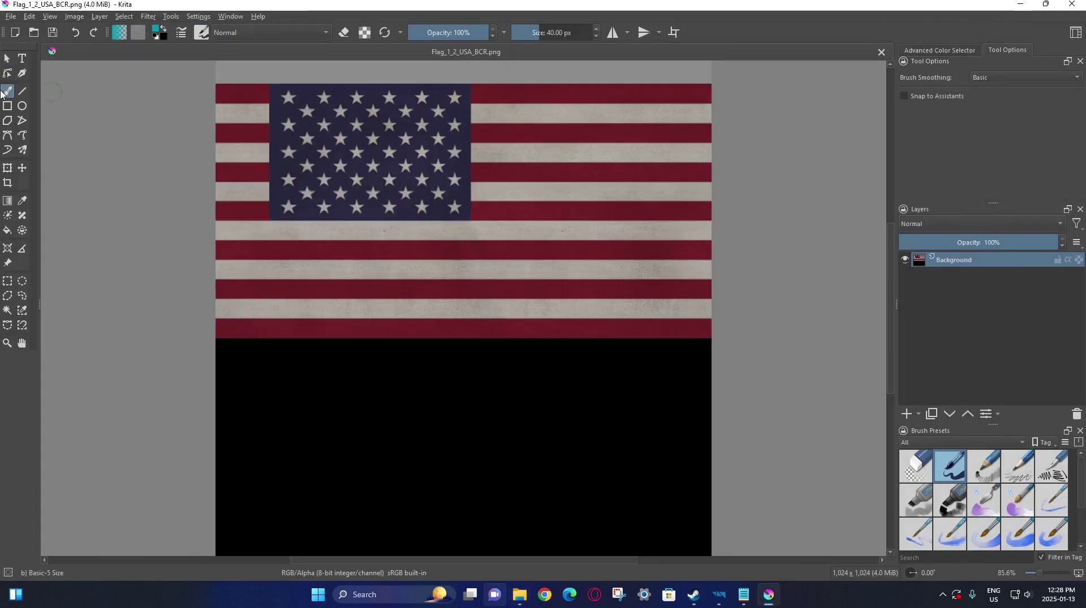
Insert Flag_of_the_Czech_Republic.svg.png from the Custom Flags Tutorial folder as a new layer above the US flag background
left_click(7, 58)
left_click(520, 594)
left_click(531, 277)
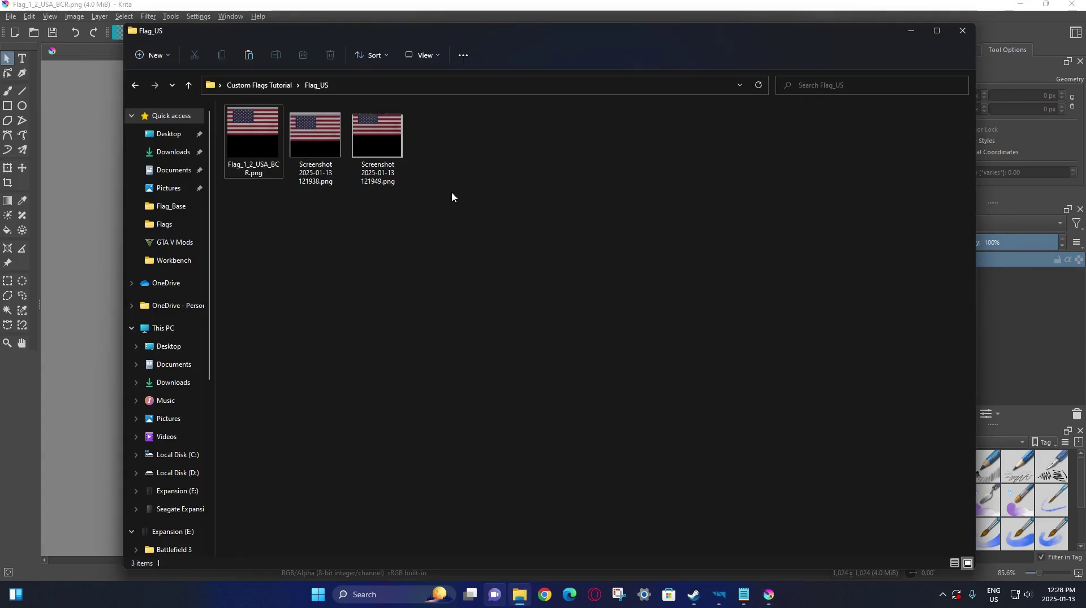
key("alt+Up")
left_click(380, 157)
mouse_move(380, 157)
left_mouse_down()
mouse_move(394, 160)
mouse_move(386, 158)
left_mouse_up()
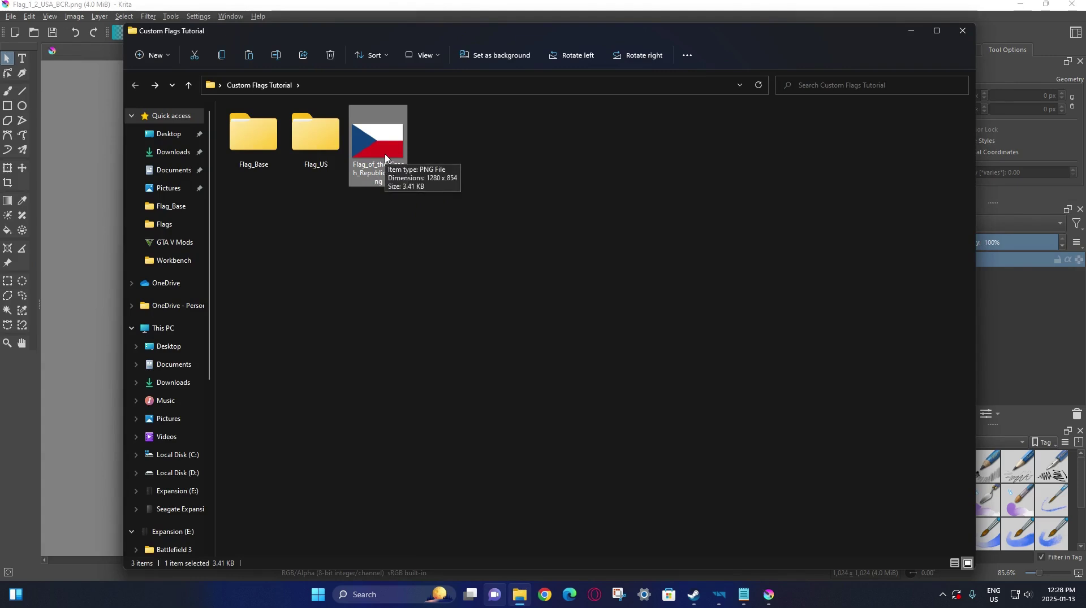
left_click_drag(386, 159, 80, 231)
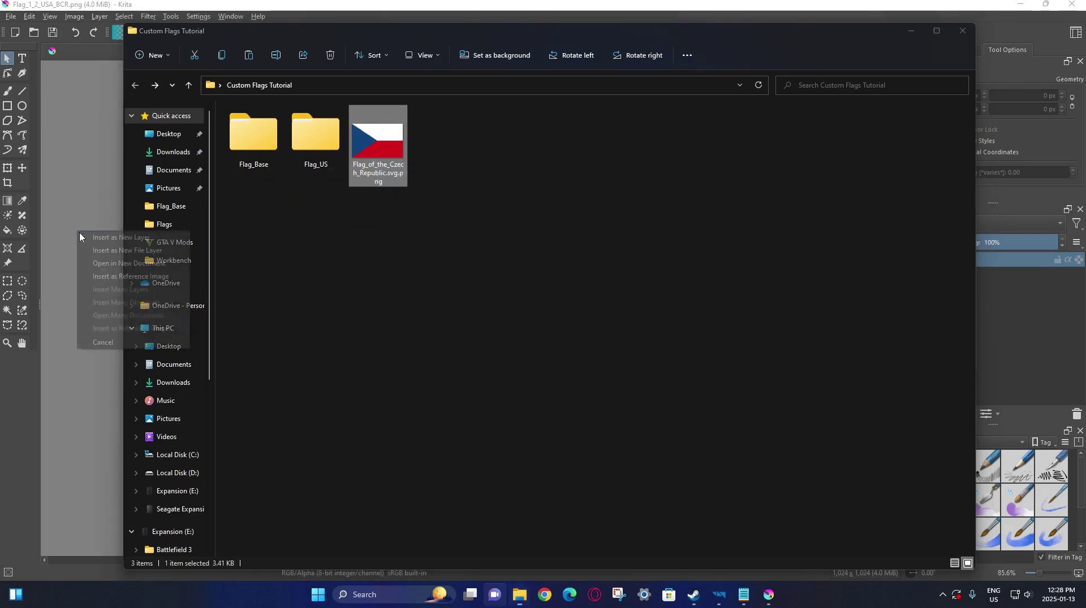
left_click(88, 235)
Scale the Czech flag layer down proportionally with the Transform tool until it is roughly as tall as the US flag's striped area
left_click(8, 168)
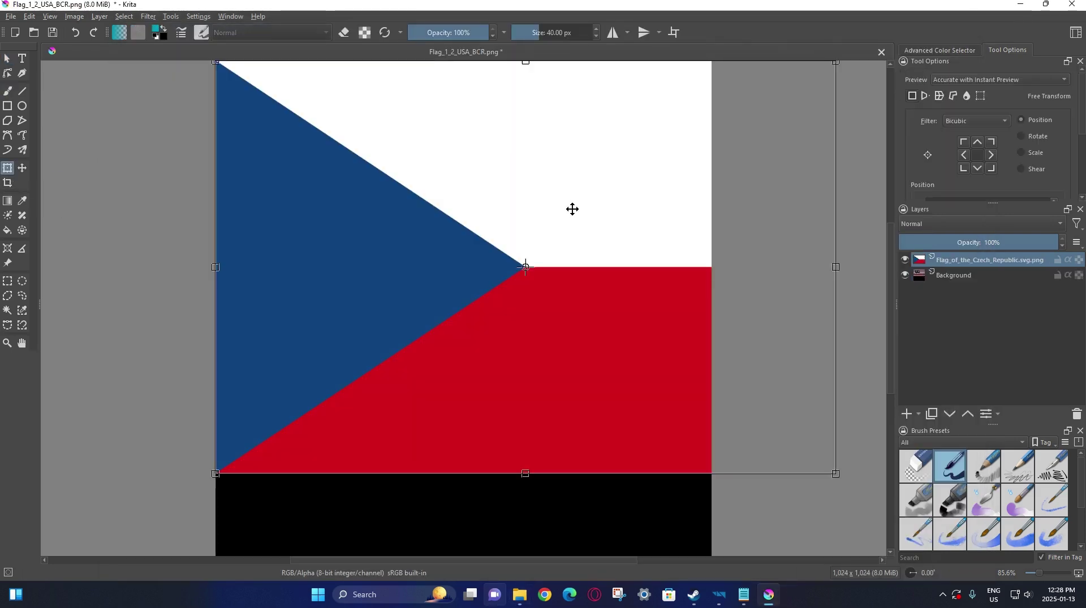
scroll(588, 209, "down", 3)
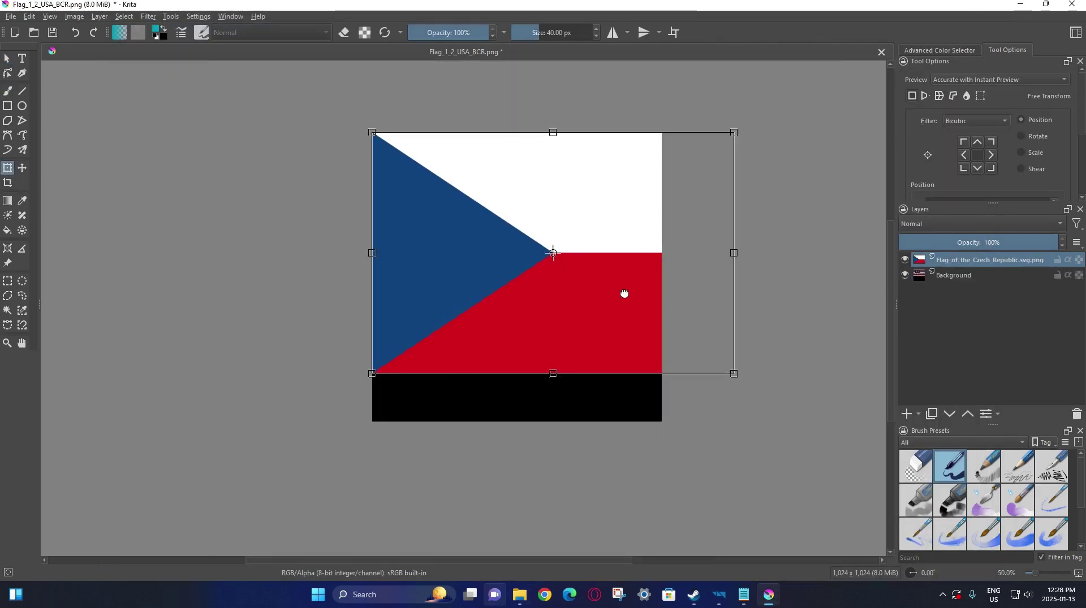
scroll(624, 295, "up", 1)
scroll(624, 296, "up", 1)
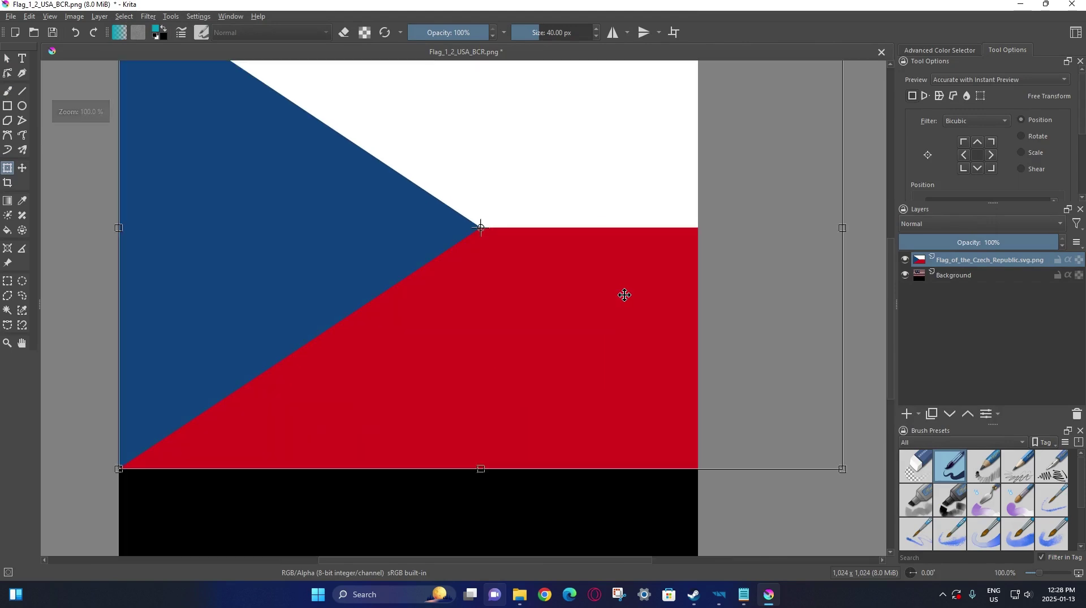
scroll(624, 295, "down", 1)
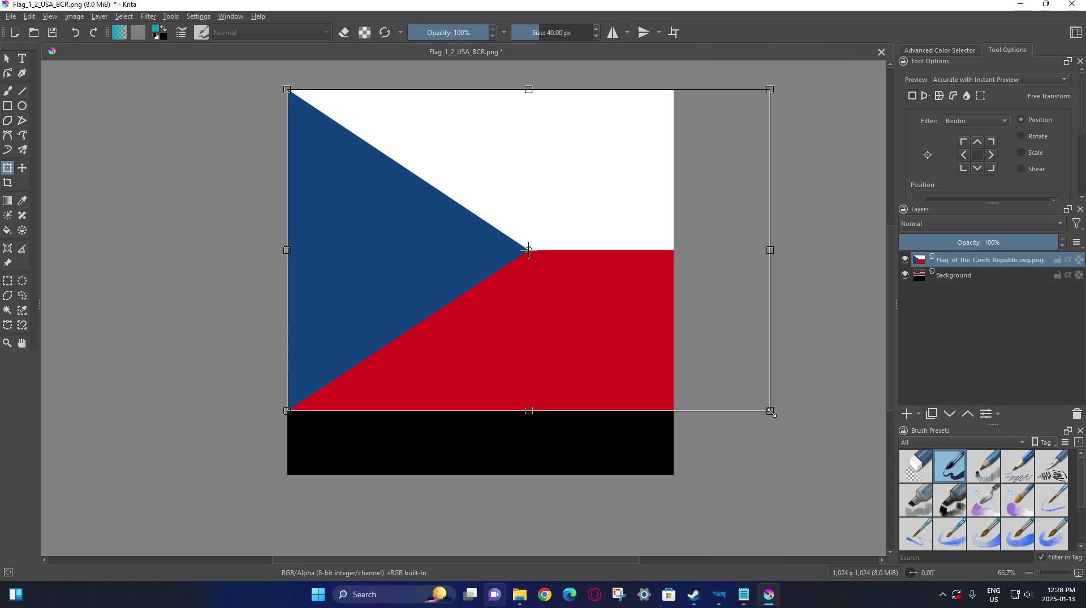
left_click_drag(770, 411, 585, 289)
Move the Czech flag layer so its upper-left corner meets the upper-left corner of the US flag's star field
scroll(346, 182, "up", 2)
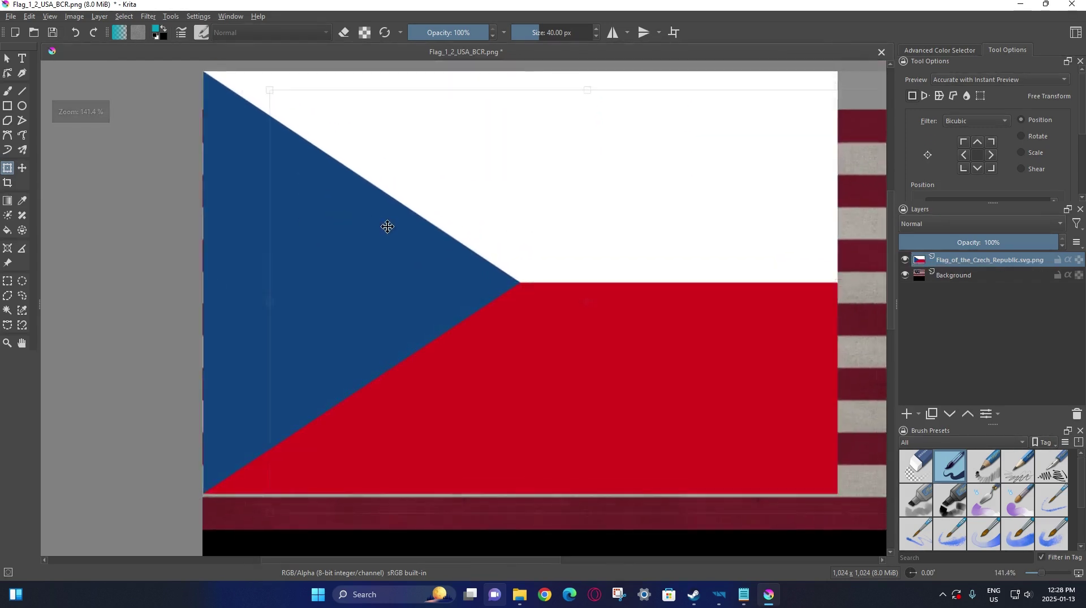
scroll(432, 220, "up", 7)
middle_click_drag(415, 217, 601, 232)
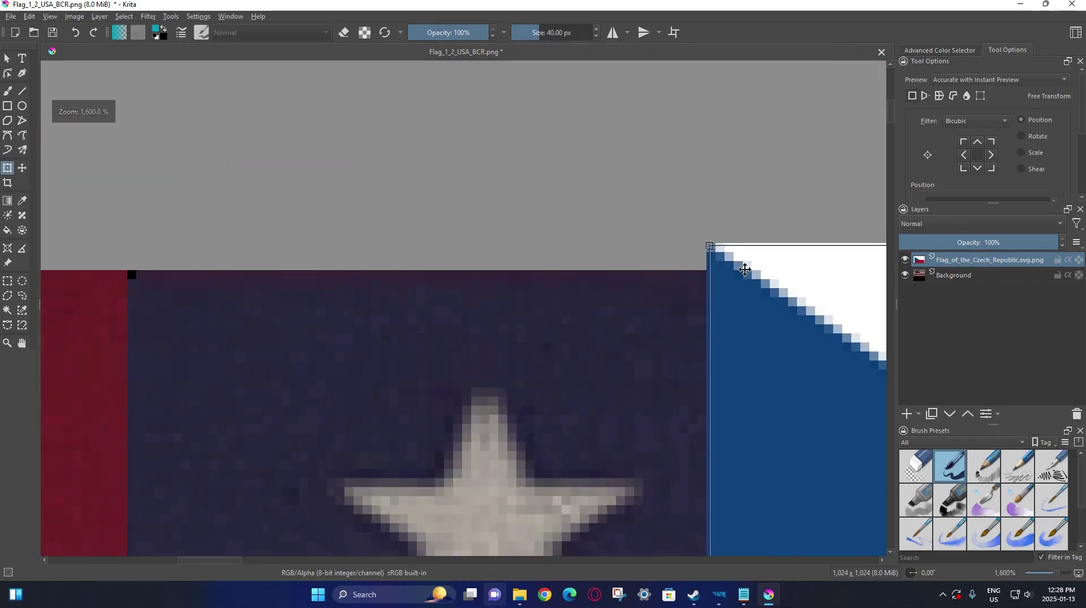
scroll(178, 288, "up", 2)
scroll(178, 288, "up", 1)
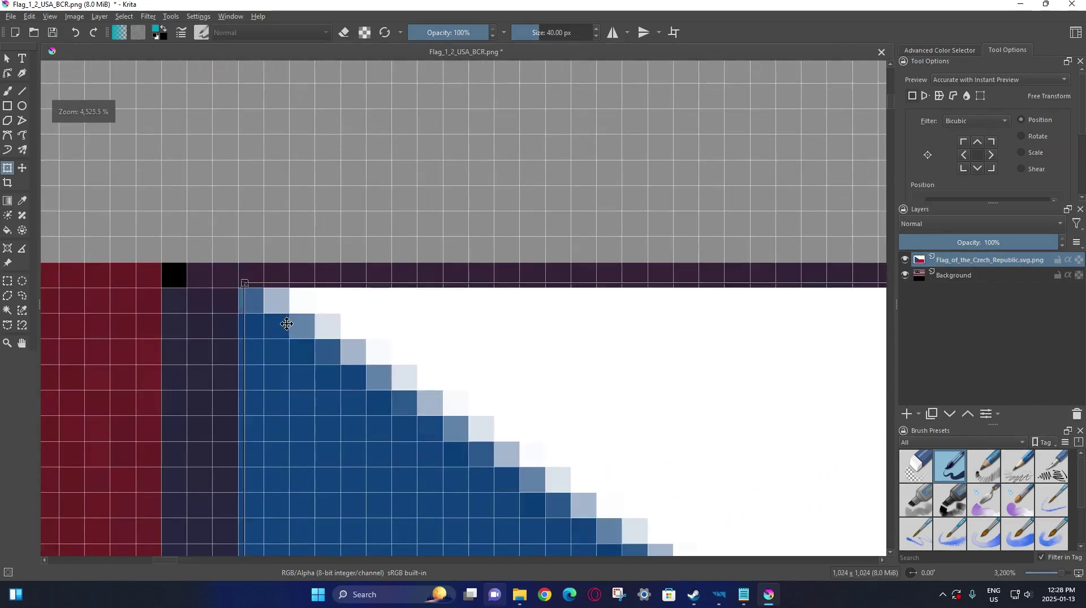
left_click_drag(283, 322, 212, 305)
scroll(211, 306, "down", 12)
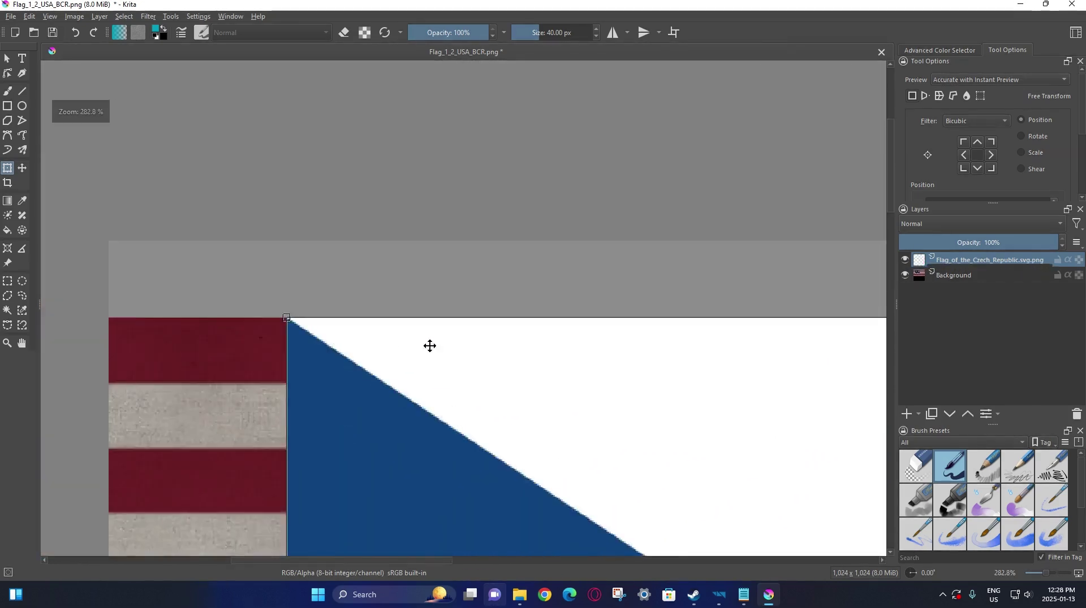
Scale the Czech flag layer from its lower-right corner so its lower edge meets the boundary between the stripes and the black area
scroll(405, 317, "up", 8)
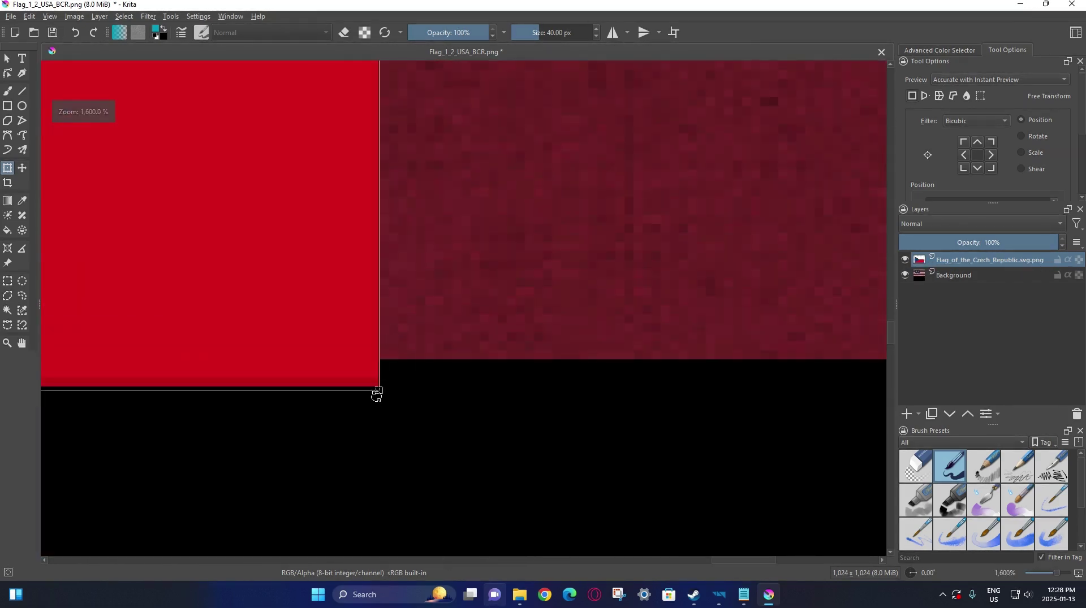
scroll(379, 391, "up", 3)
left_click_drag(382, 387, 290, 296)
scroll(291, 295, "down", 11)
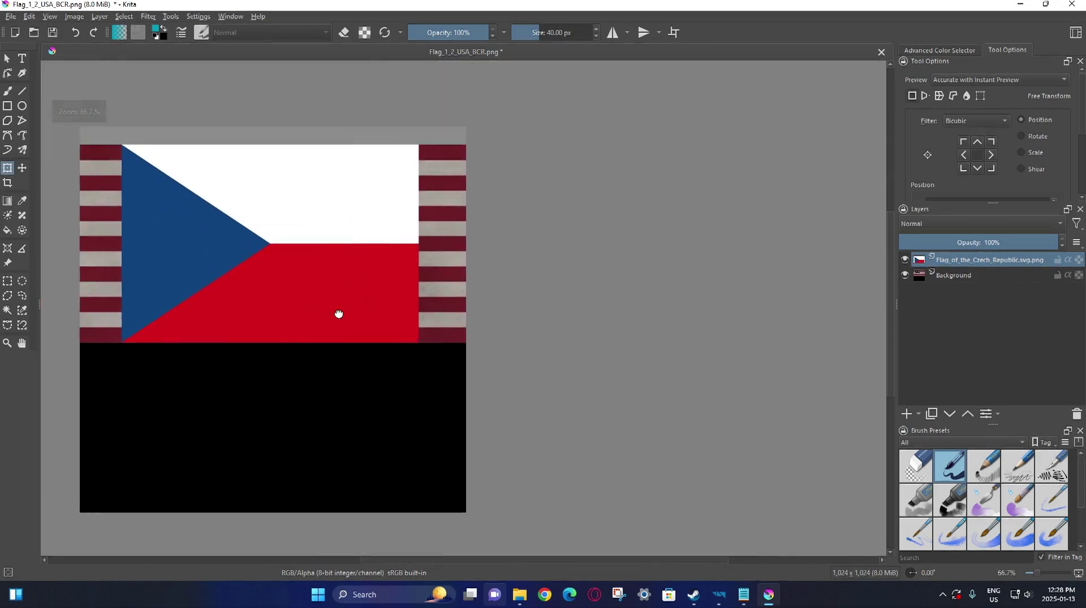
middle_click_drag(338, 313, 380, 321)
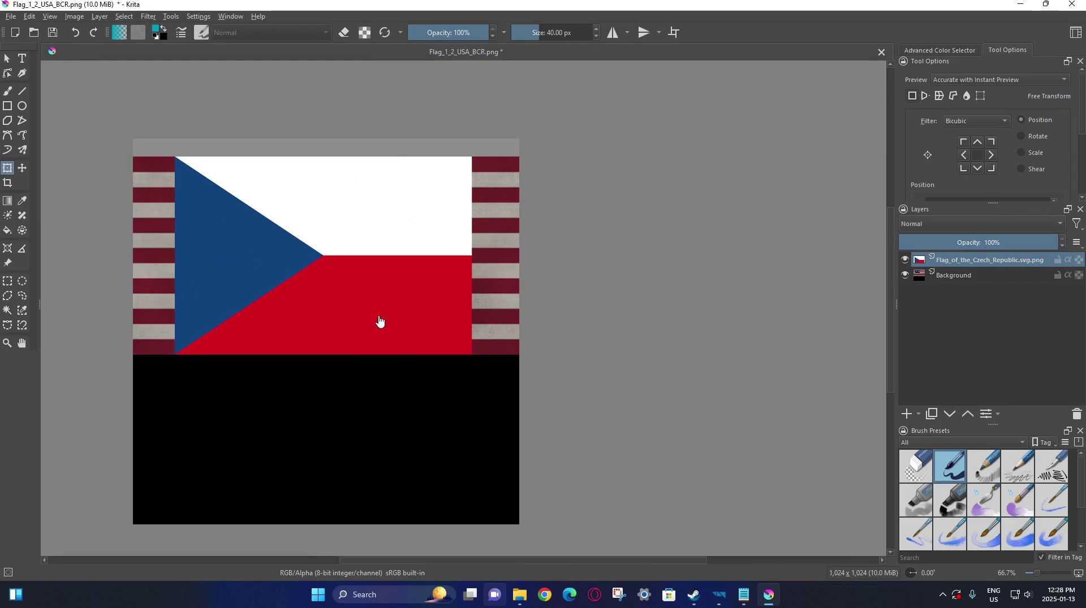
scroll(380, 321, "up", 1)
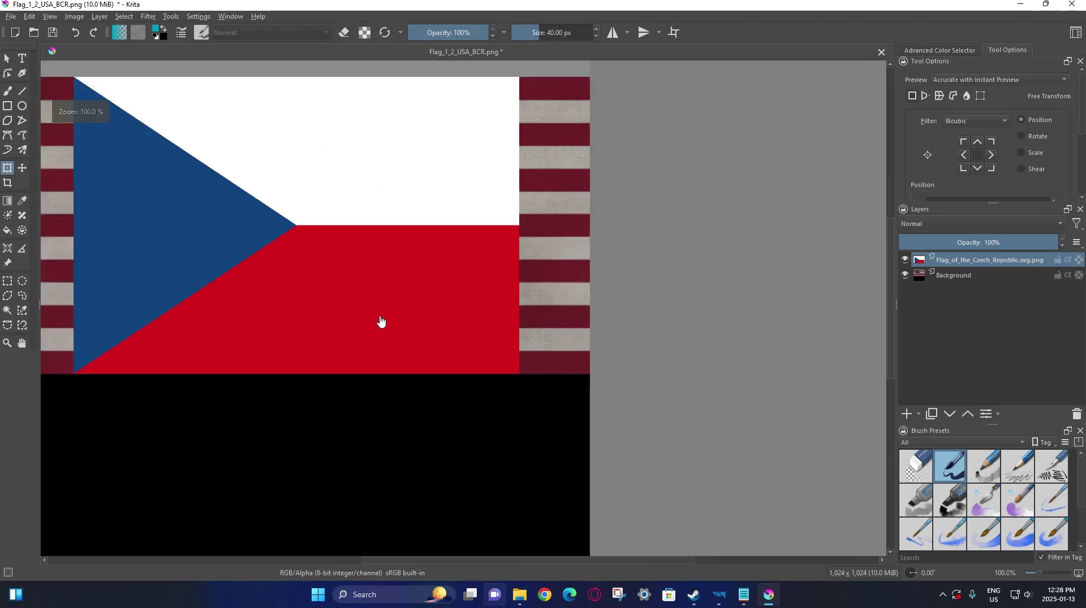
Duplicate the Czech flag layer and stretch one copy horizontally until it reaches the canvas's right edge
middle_click_drag(380, 317, 477, 363)
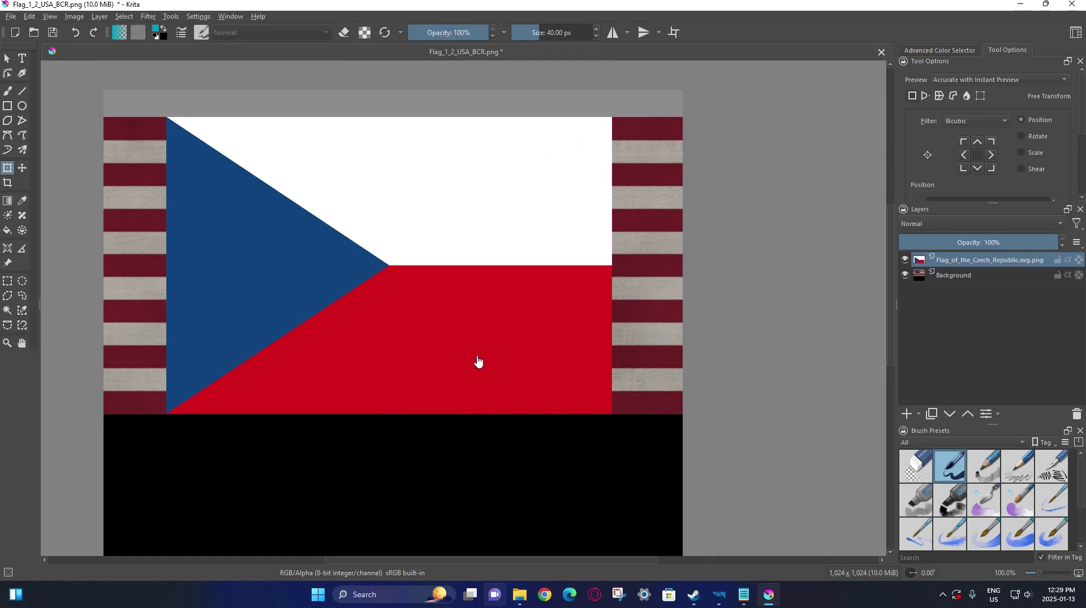
scroll(395, 204, "up", 2)
scroll(432, 230, "down", 3)
scroll(432, 259, "up", 1)
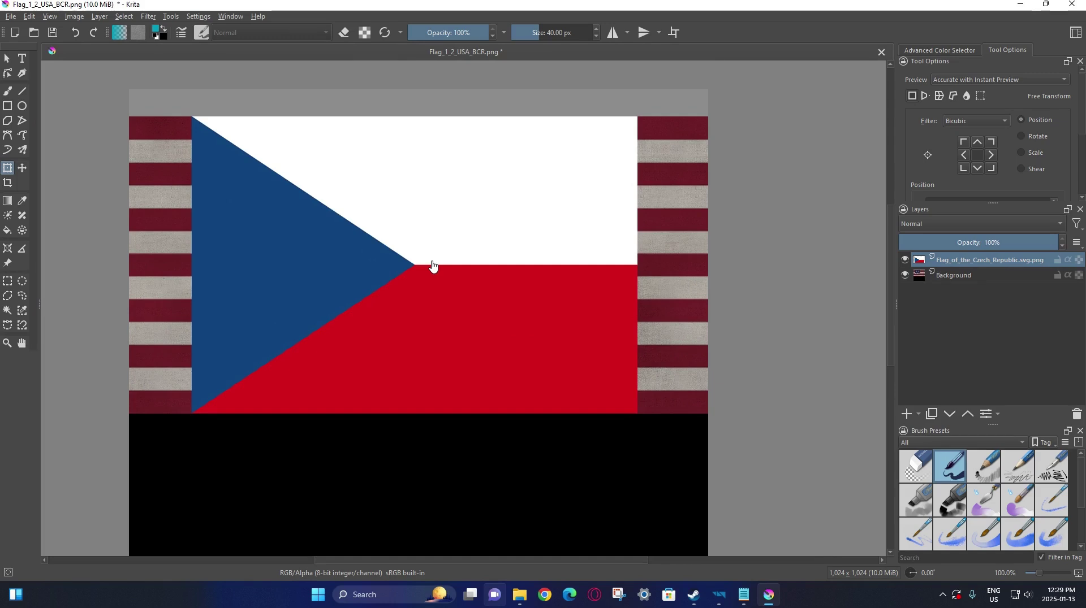
left_click(432, 266)
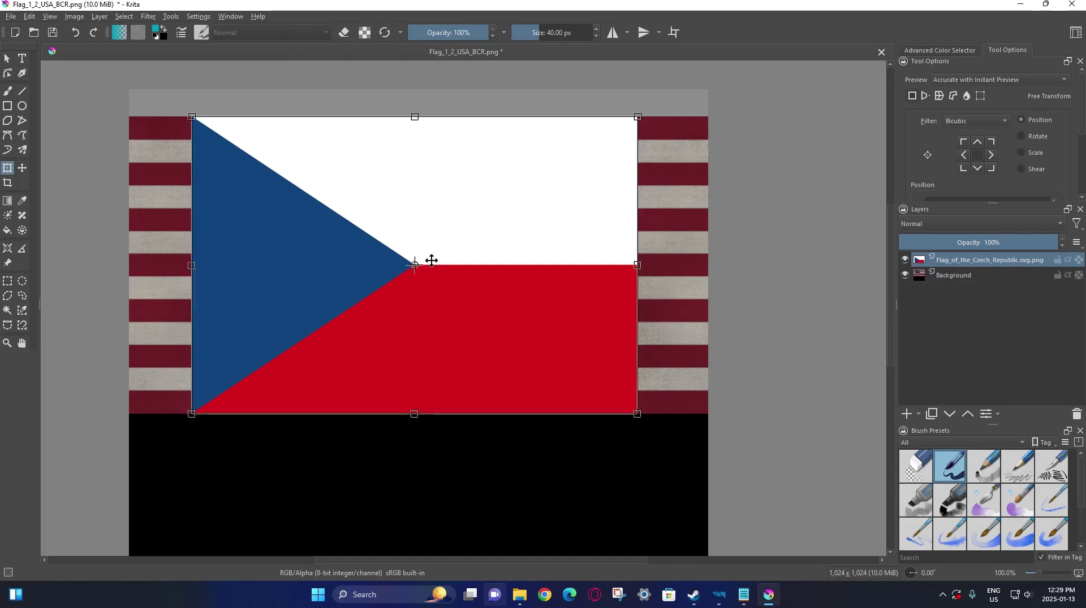
key("Return")
key("ctrl+j")
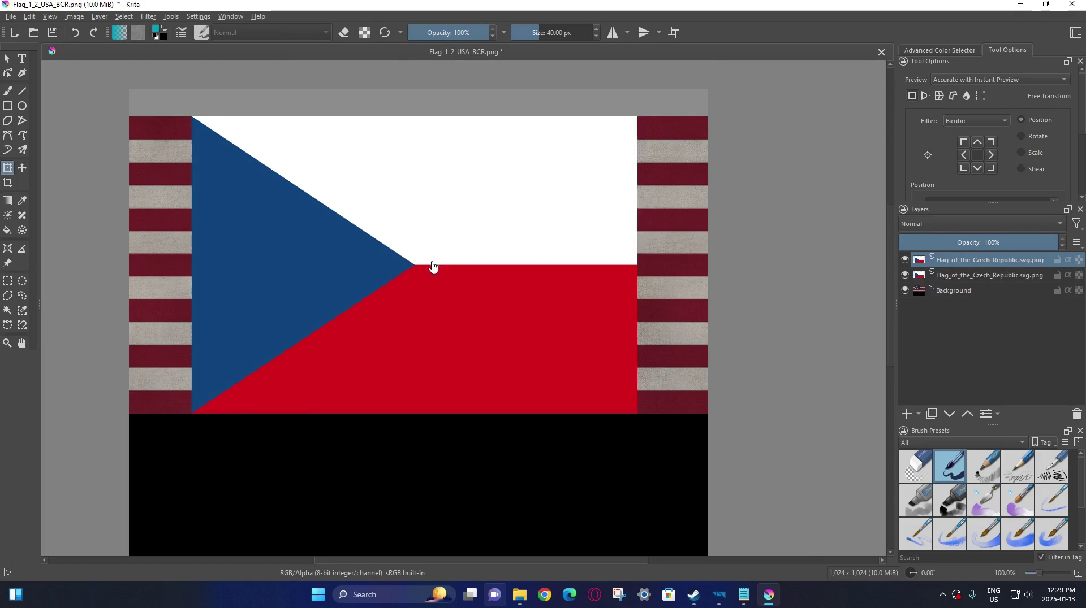
scroll(601, 306, "up", 1, "ctrl")
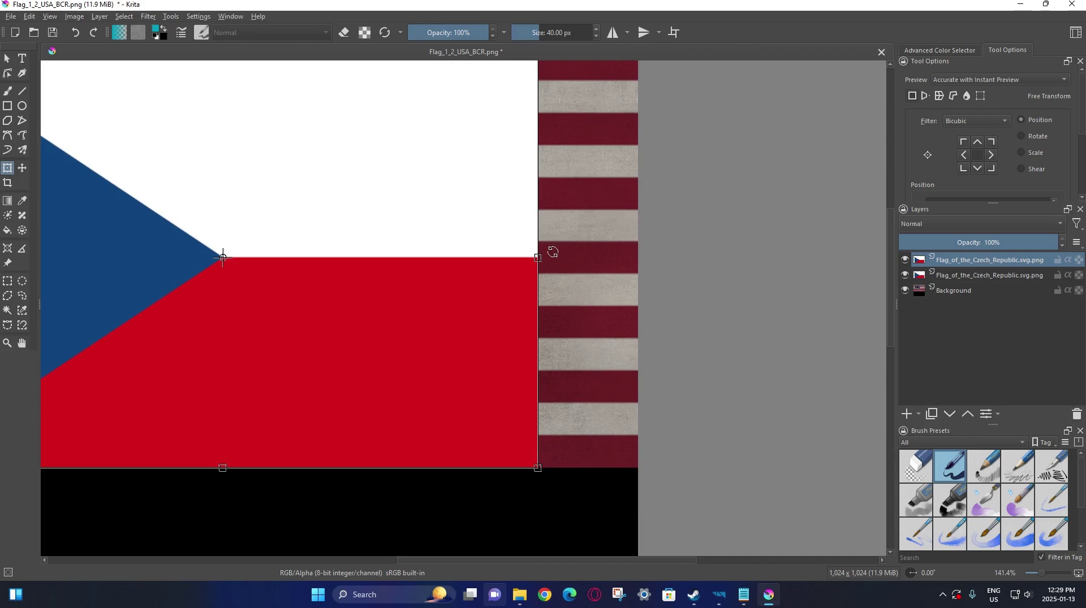
left_click_drag(534, 259, 633, 261)
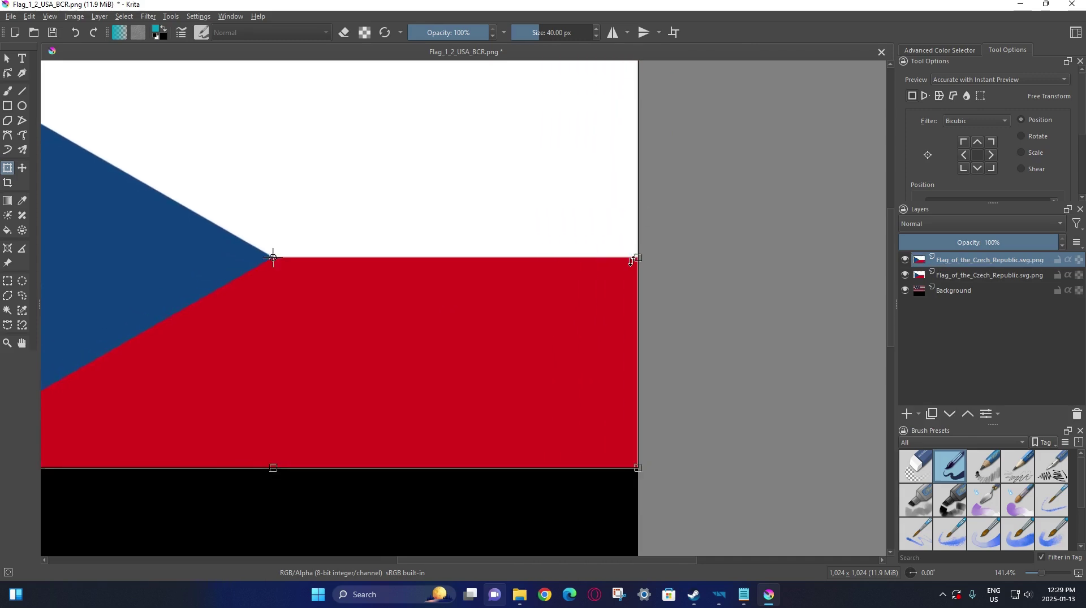
scroll(632, 260, "down", 3, "ctrl")
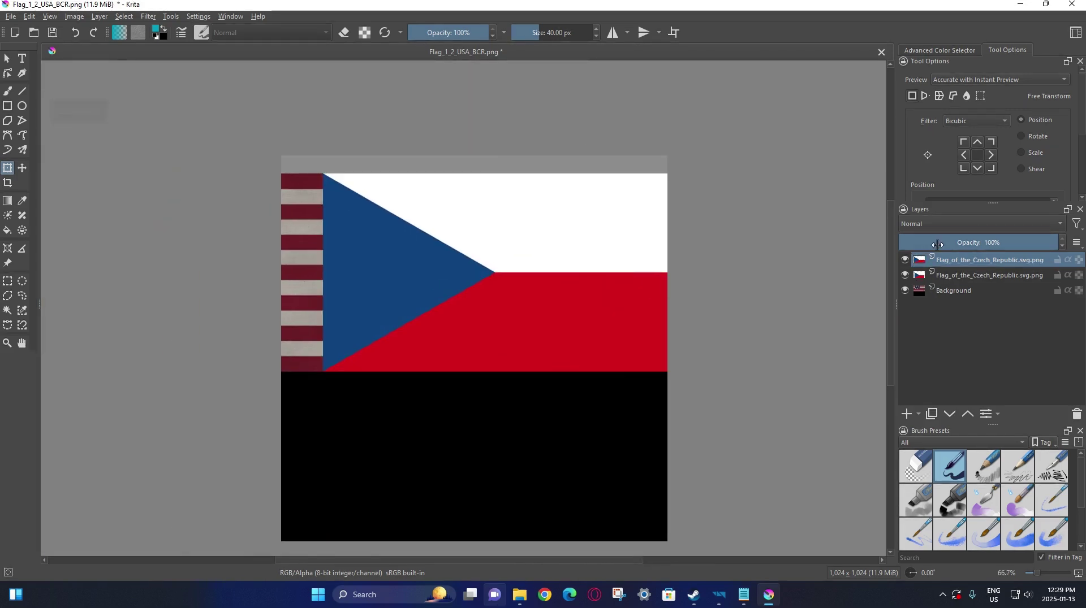
Place the stretched Czech flag copy beneath the unstretched one and make it the active layer
left_click(961, 275)
scroll(489, 286, "up", 2, "ctrl")
scroll(497, 283, "down", 2, "ctrl")
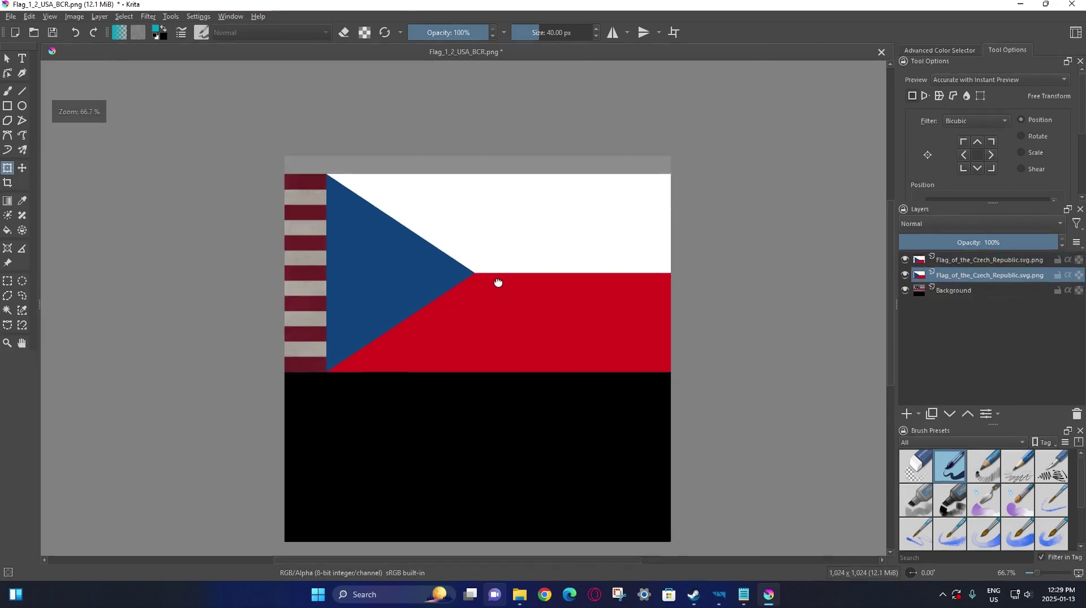
middle_click_drag(498, 283, 509, 284)
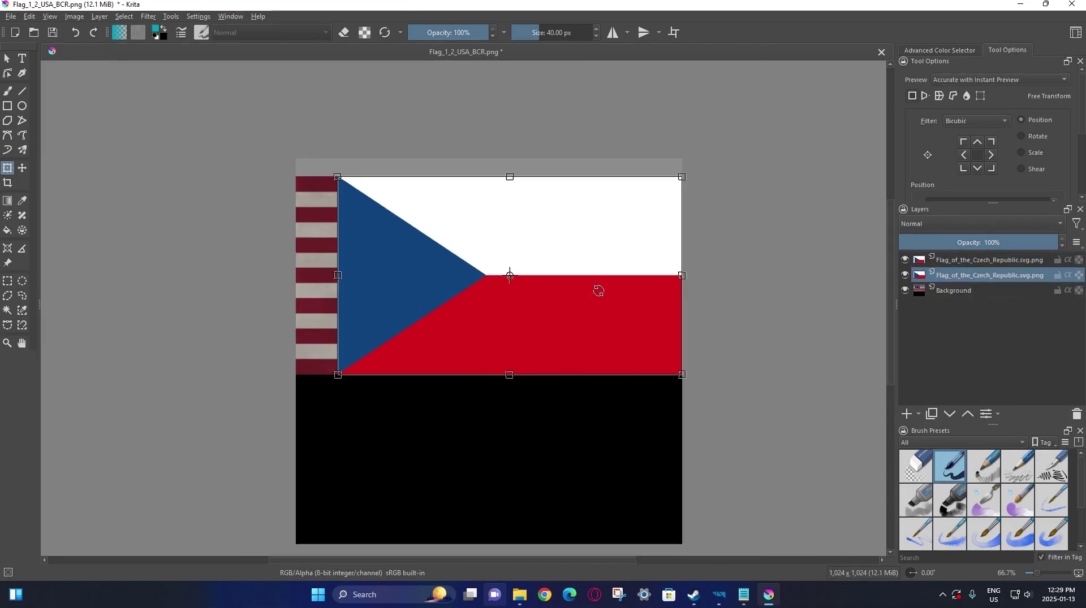
Duplicate the stretched flag layer and move the copy left so its white and red areas cover the stripes beside the blue triangle
key("ctrl+j")
left_click_drag(633, 293, 274, 288)
scroll(353, 177, "up", 4, "ctrl")
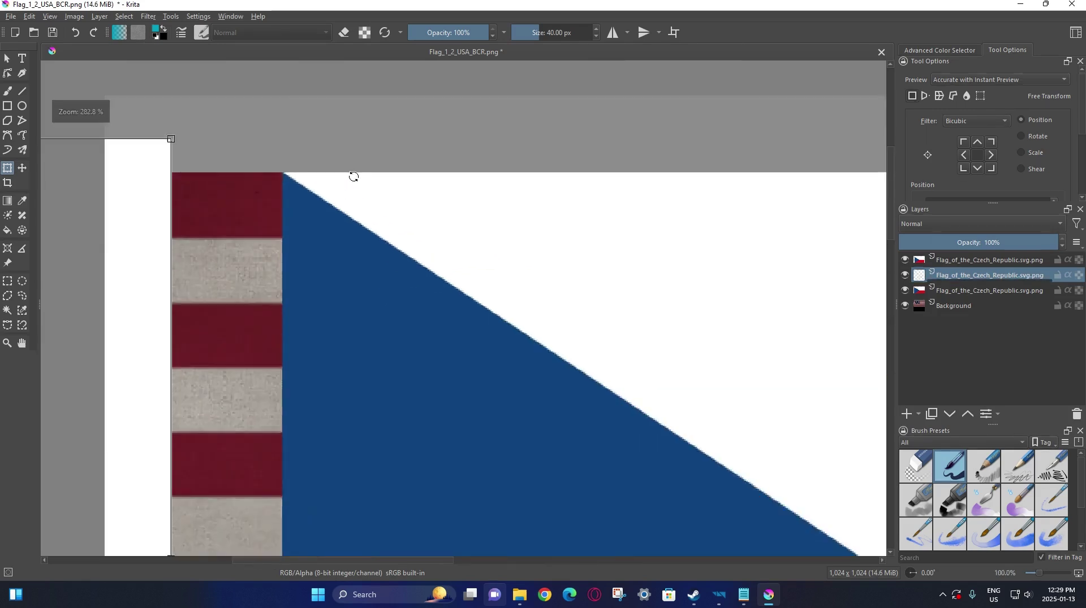
middle_click_drag(354, 176, 388, 225)
left_click_drag(185, 238, 426, 167)
scroll(282, 257, "up", 5, "ctrl")
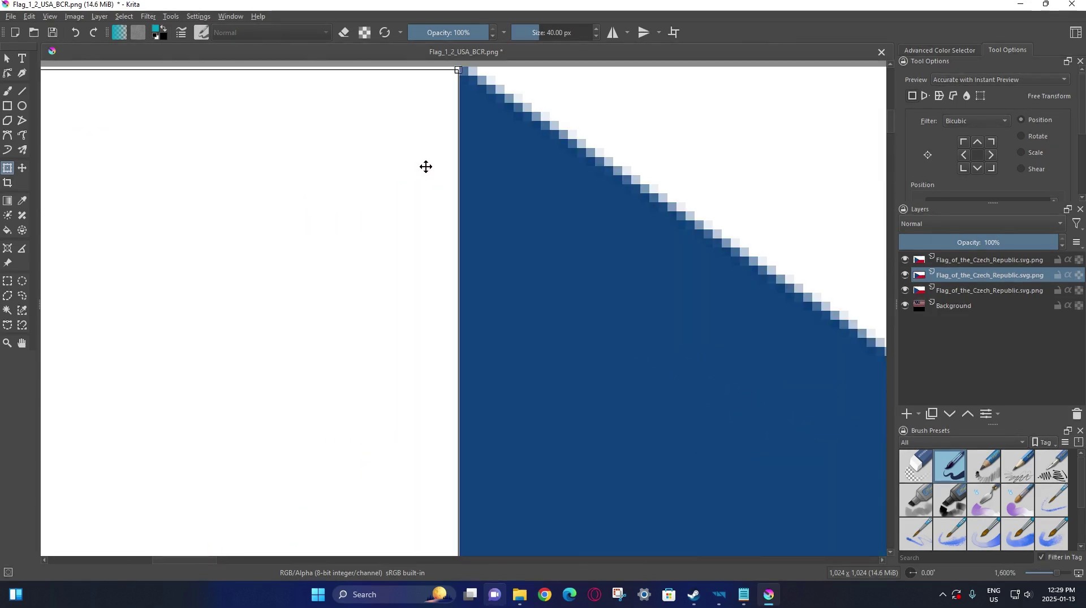
scroll(422, 175, "down", 7, "ctrl")
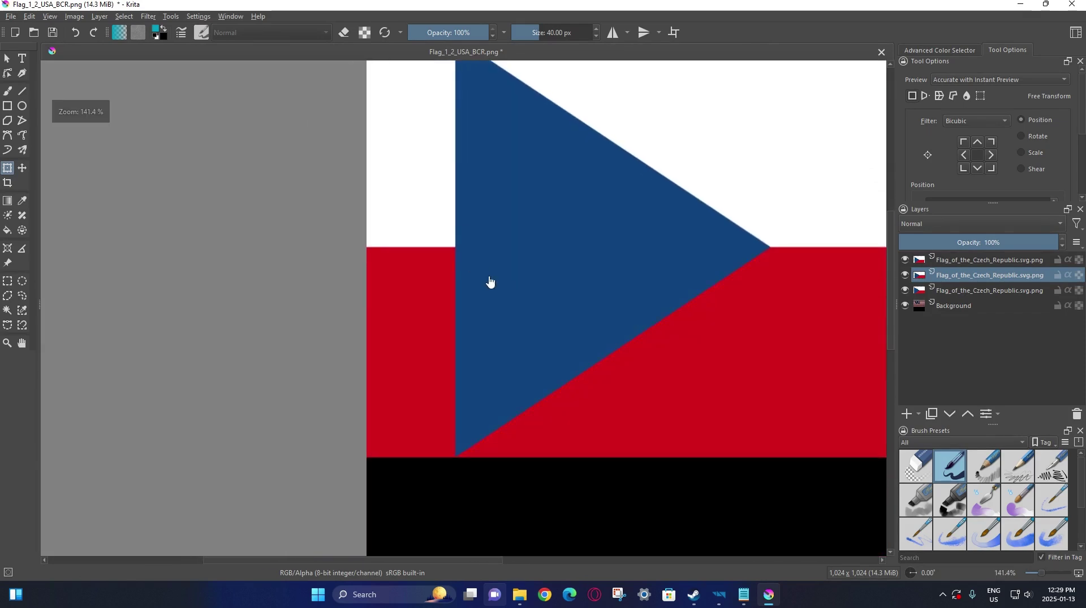
scroll(489, 282, "down", 3, "ctrl")
middle_click_drag(424, 293, 361, 298)
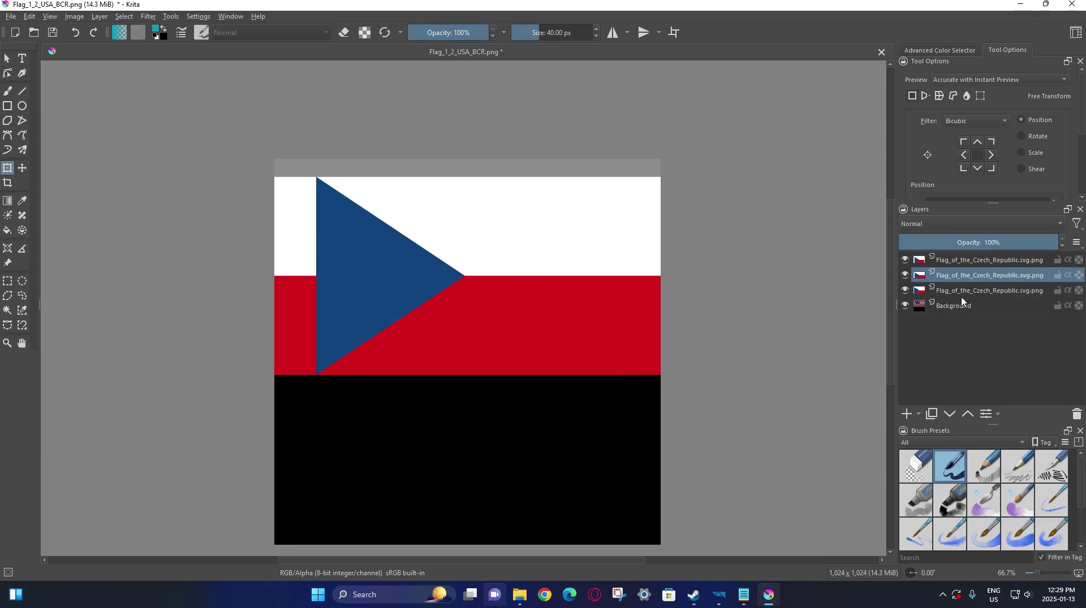
Merge the three Czech flag layers into a single layer above the background
left_click(979, 264)
right_click(980, 264)
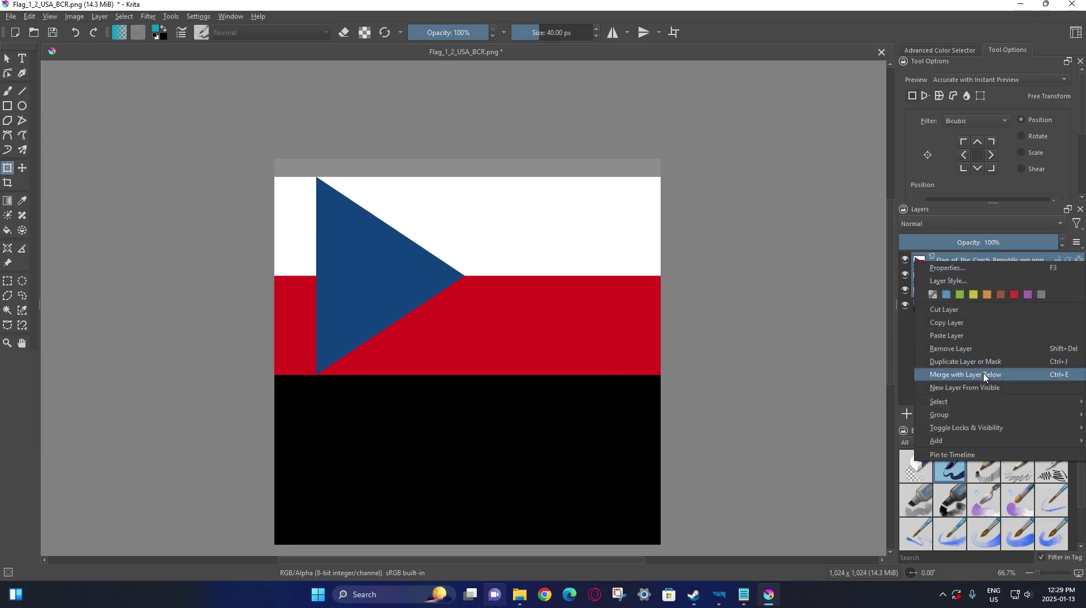
left_click(983, 375)
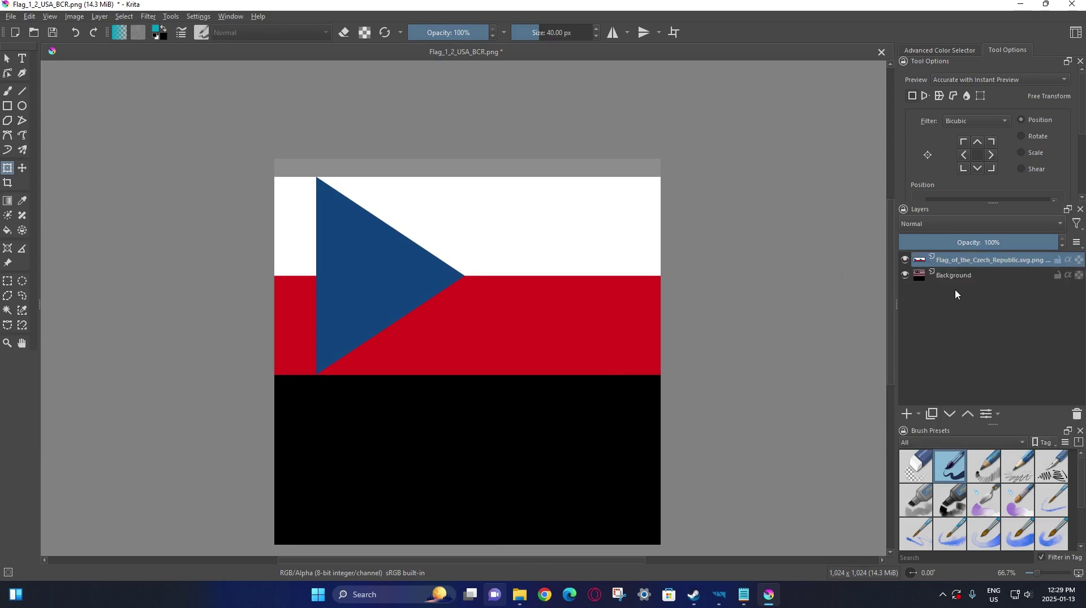
Open Flag_Base_BCR.png from the Flag_Base folder as a separate document in Krita
key("alt+Tab")
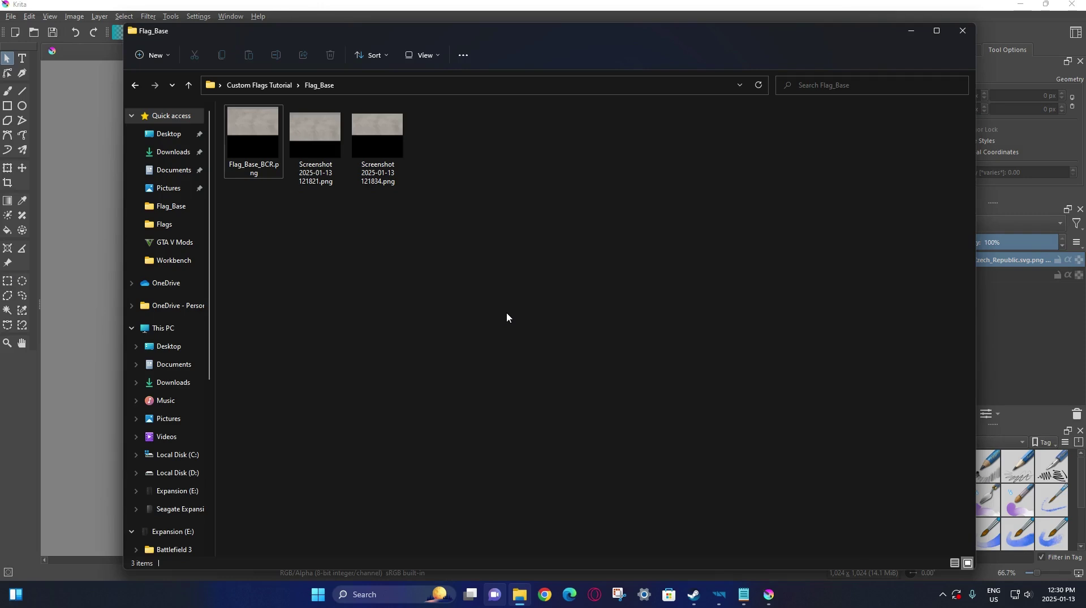
left_click_drag(260, 151, 83, 274)
left_click(104, 305)
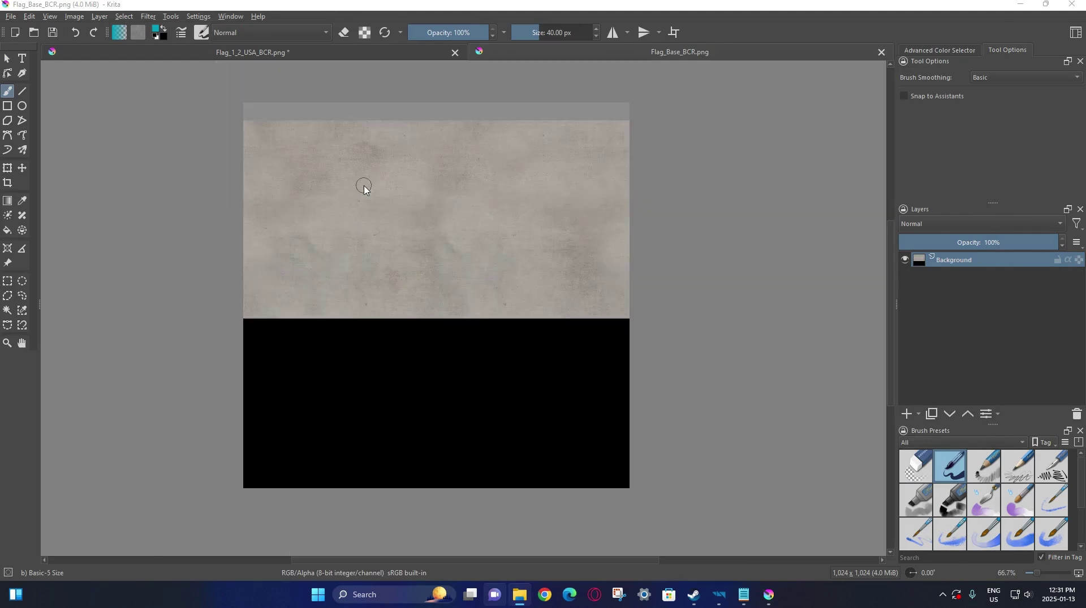
Make a 1024 px wide rectangular selection around the beige cloth area, aligning its edges with the cloth's upper and lower boundaries
left_click(8, 281)
key("1")
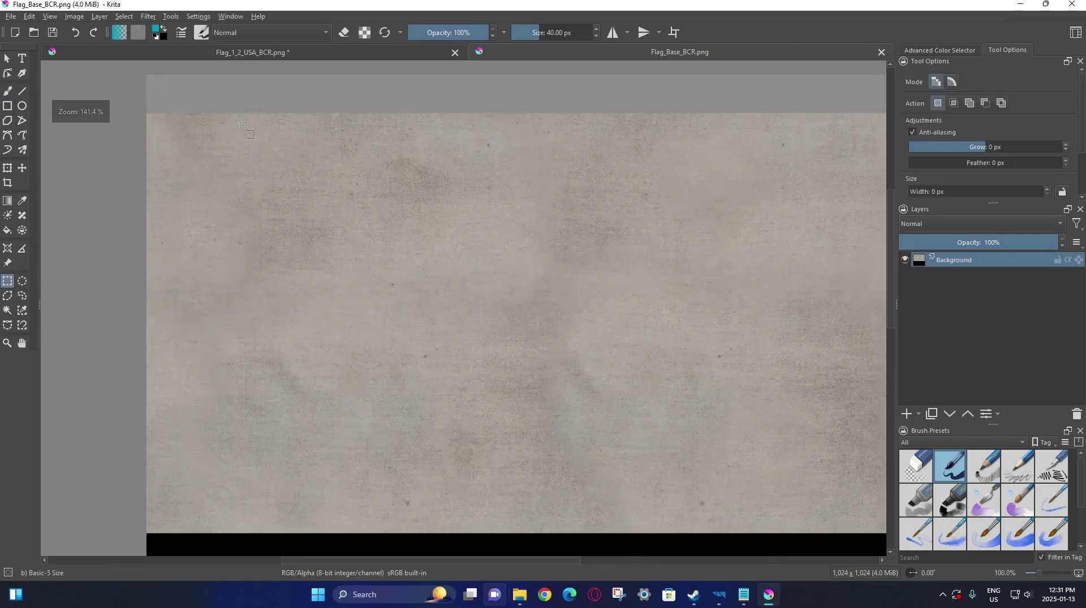
left_click_drag(143, 113, 694, 535)
scroll(693, 534, "up", 11)
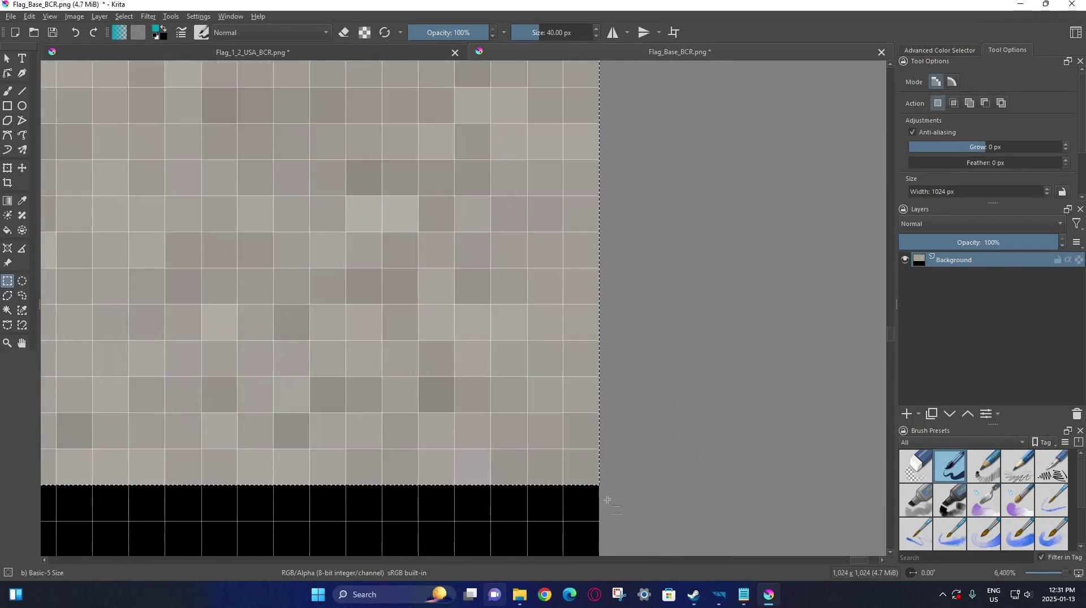
scroll(651, 410, "down", 7)
scroll(644, 379, "down", 4)
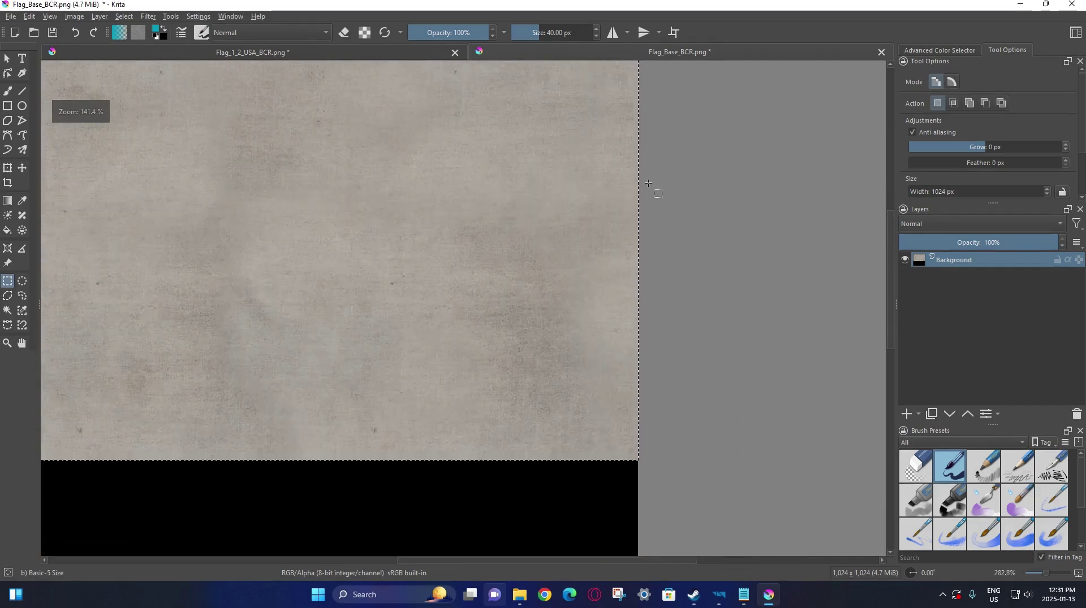
scroll(581, 308, "up", 9)
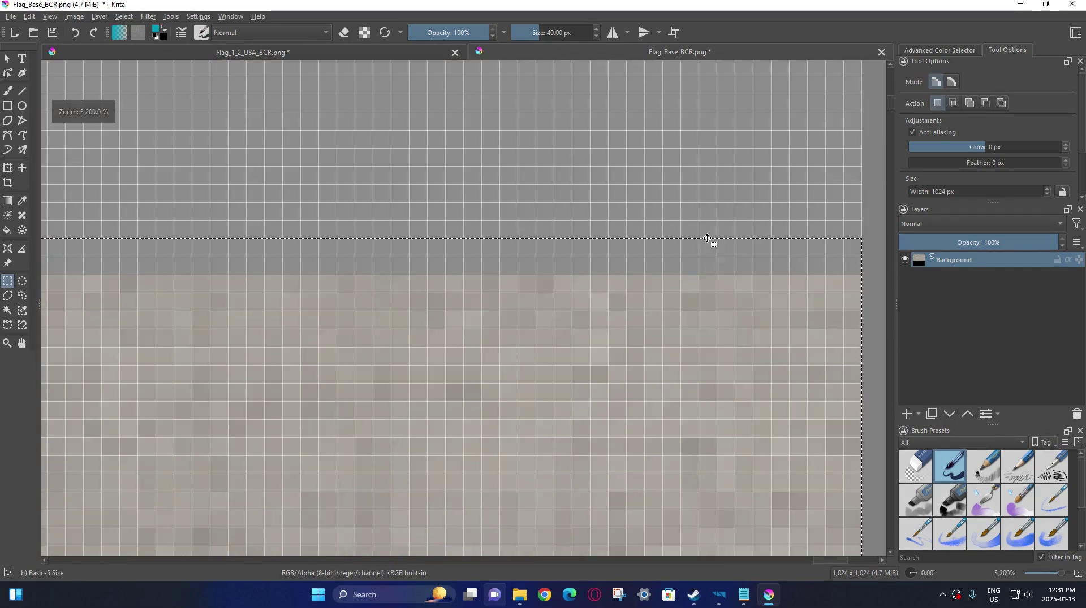
scroll(711, 259, "down", 8)
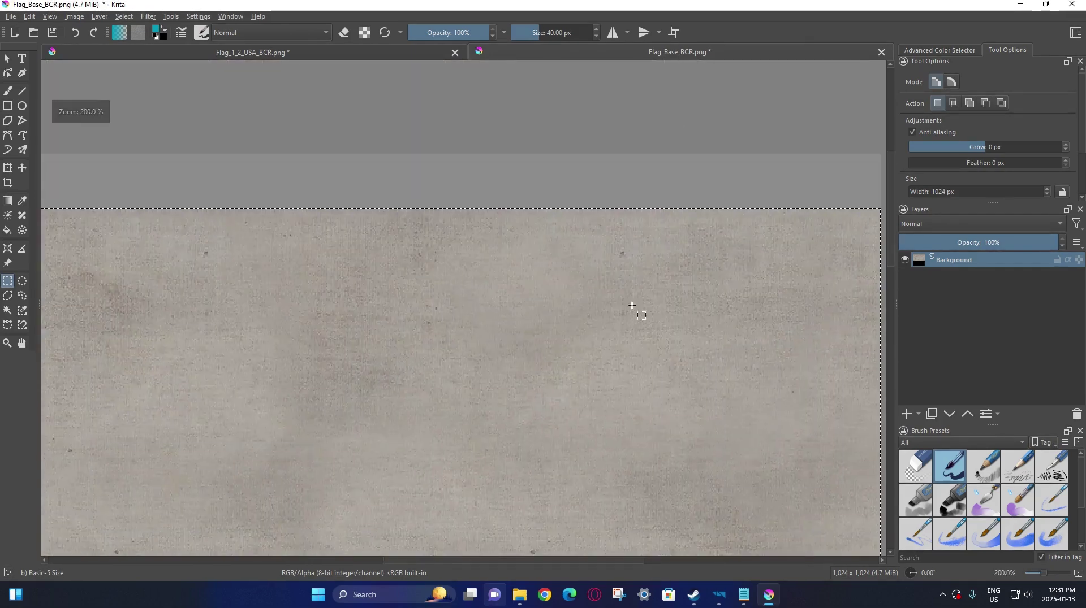
scroll(485, 216, "down", 3)
scroll(396, 238, "up", 2)
scroll(386, 239, "down", 3)
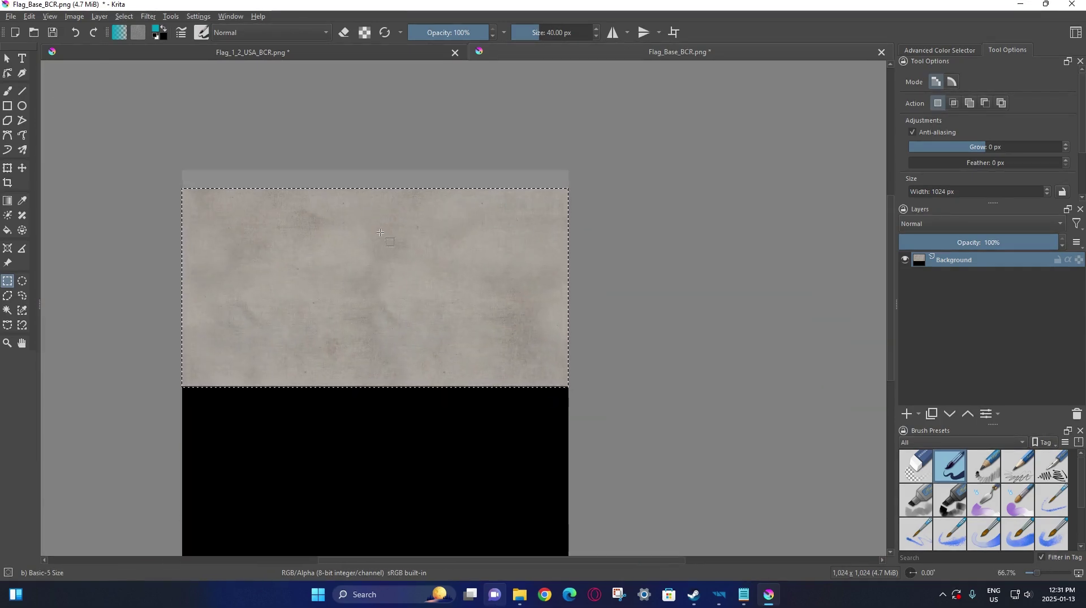
Copy the selected cloth area to its own layer and remove the original background layer
key("ctrl+j")
left_click(953, 275)
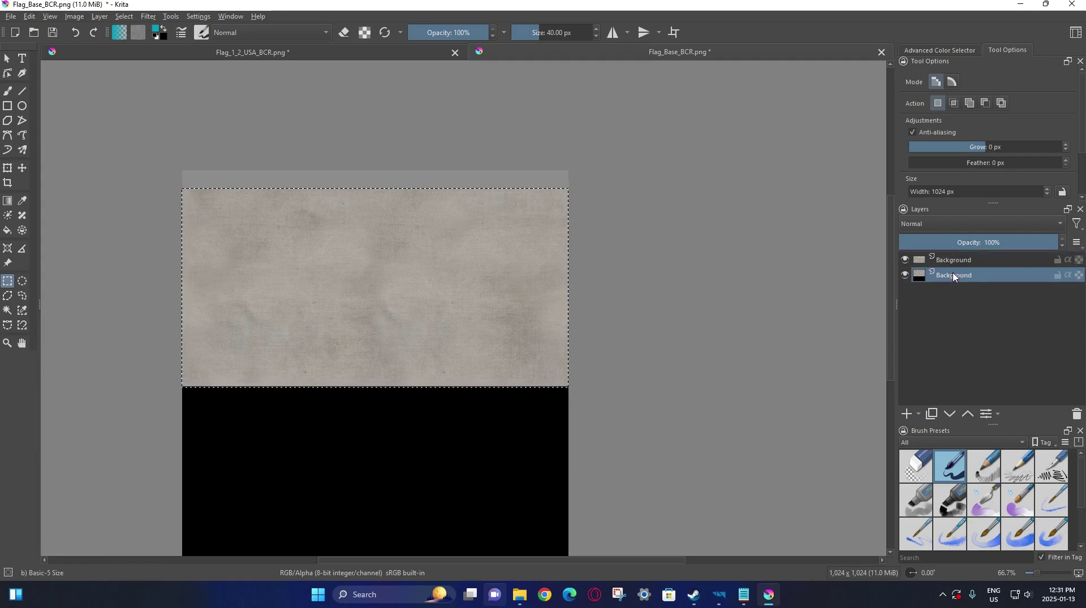
right_click(953, 275)
left_click(950, 320)
Select the thin black strip left along the cloth's lower edge, 1024 px wide, and erase it with the brush in eraser mode
scroll(242, 394, "up", 10, "ctrl")
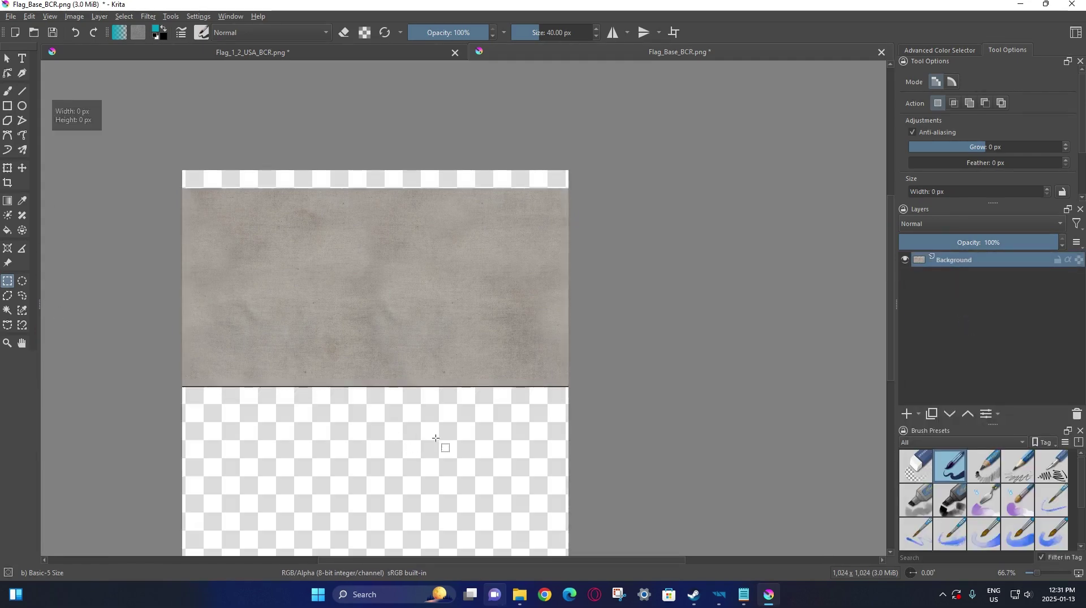
scroll(380, 332, "up", 3, "ctrl")
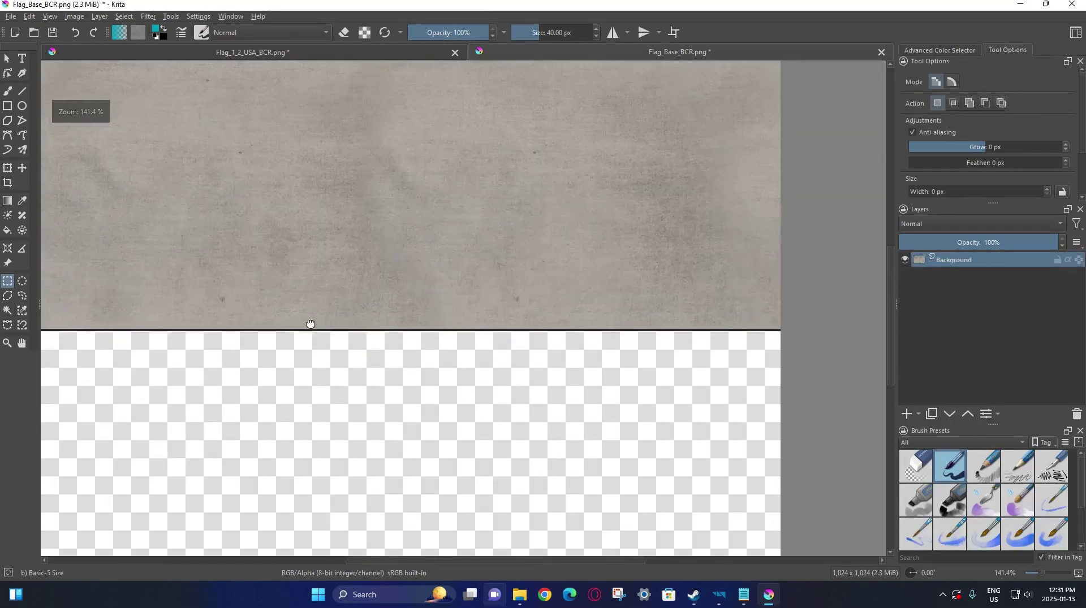
left_click_drag(308, 304, 229, 274)
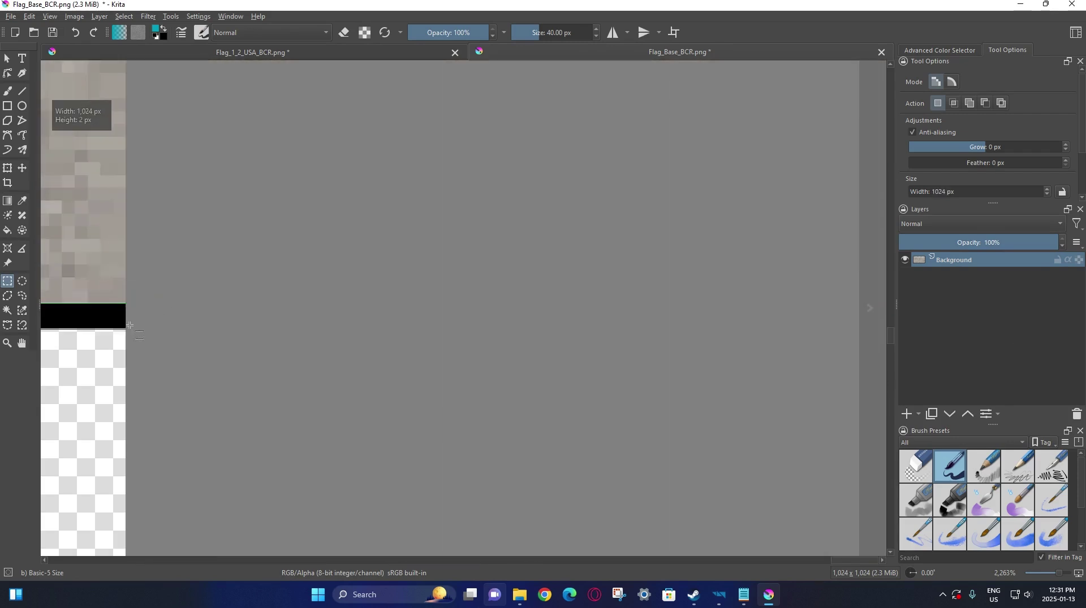
left_click_drag(135, 327, 135, 326)
scroll(135, 326, "down", 10, "ctrl")
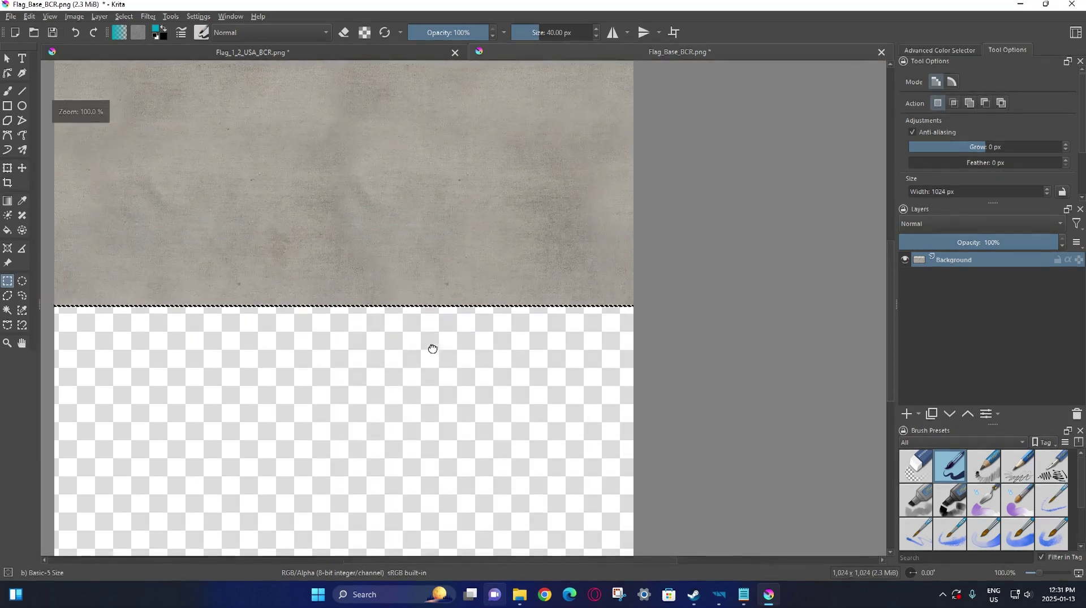
key("b")
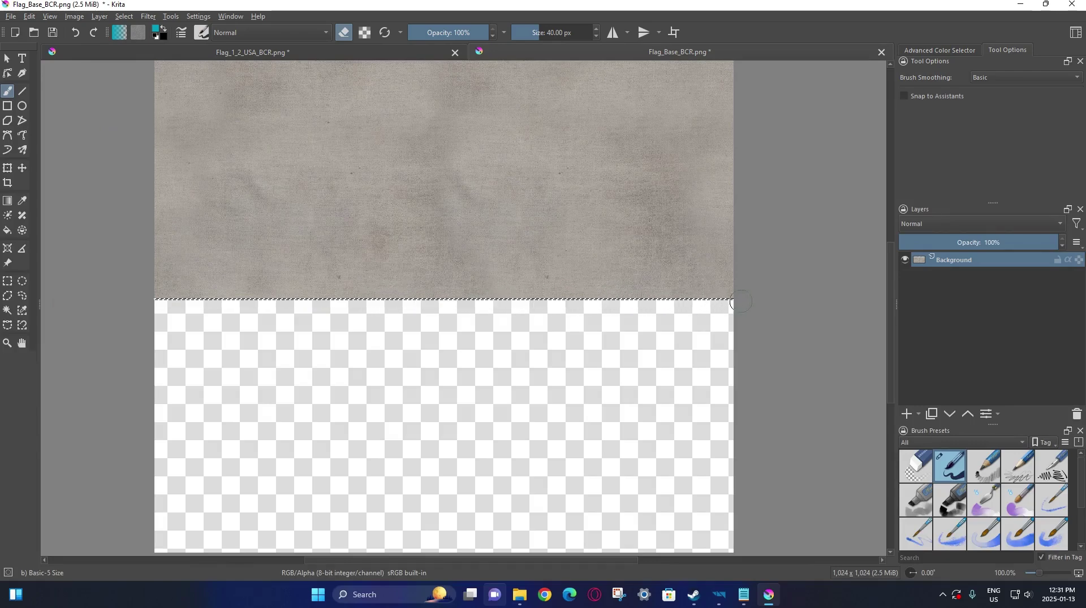
left_click(7, 281)
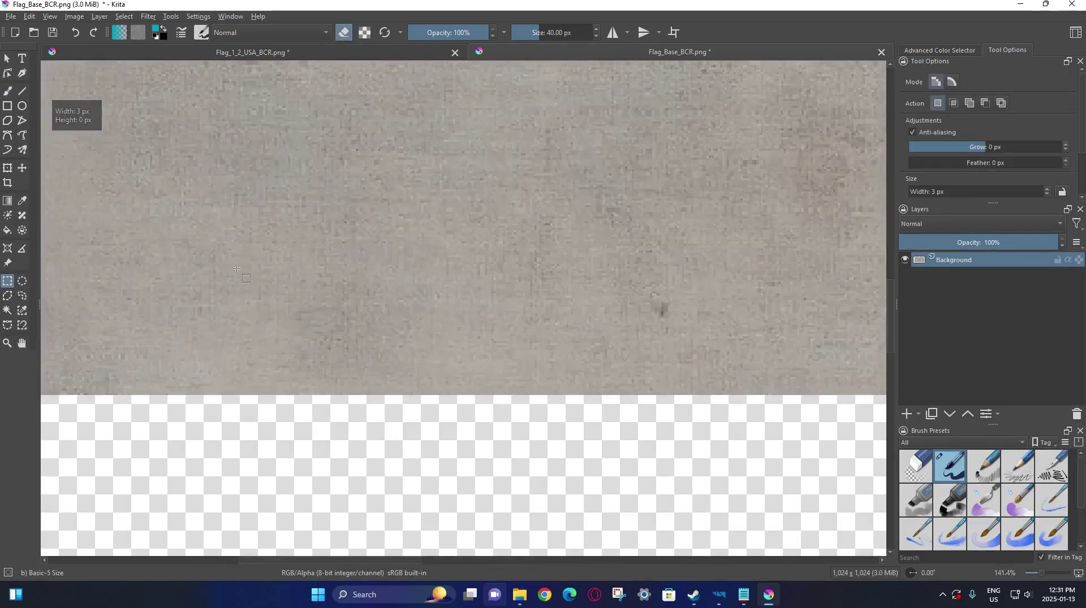
scroll(366, 397, "up", 1, "ctrl")
scroll(321, 168, "down", 4, "ctrl")
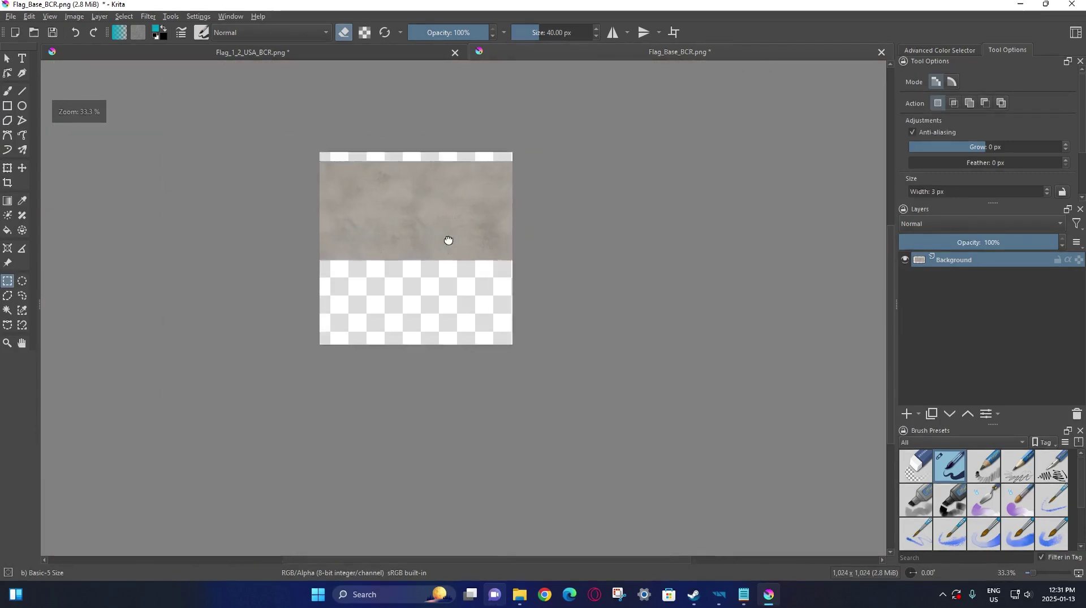
scroll(464, 249, "up", 1, "ctrl")
Save the isolated cloth texture as a PNG image named Flag_Base in the Flag_Base folder
left_click(10, 16)
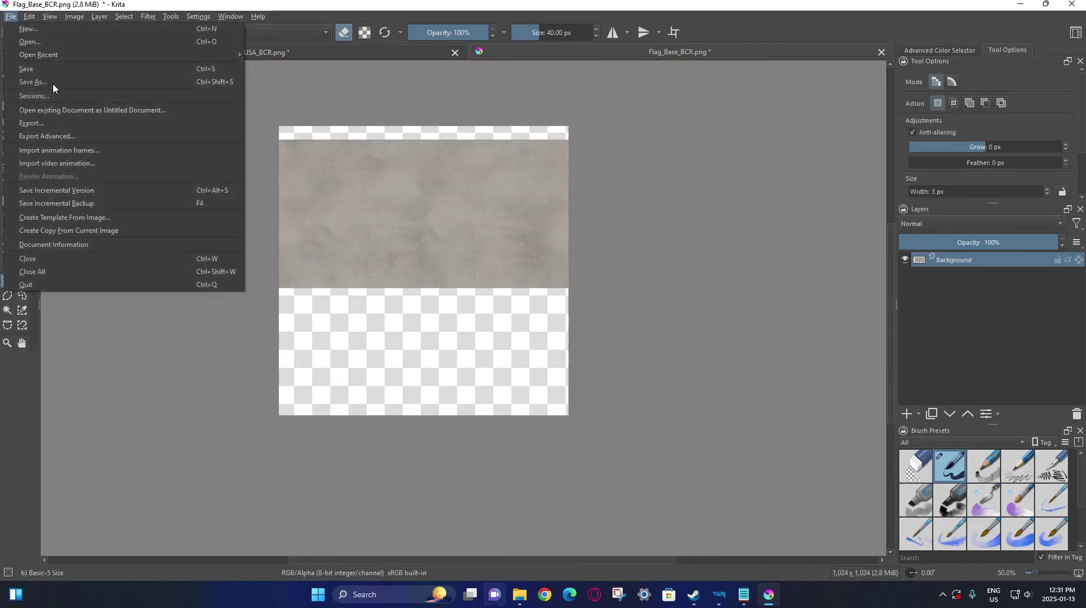
left_click(57, 81)
left_click_drag(150, 257, 114, 245)
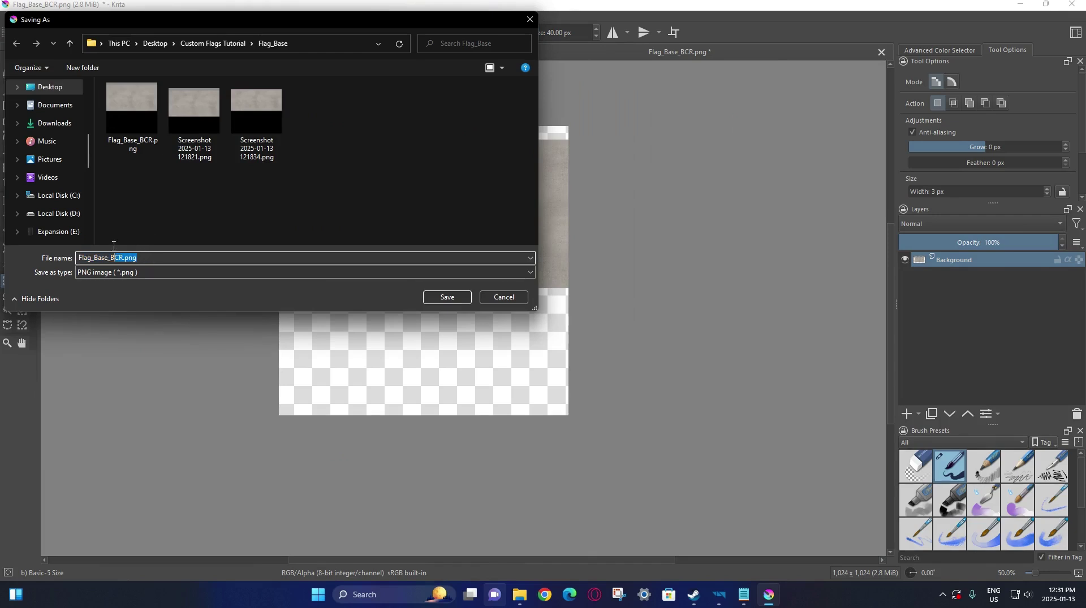
key("BackSpace")
left_click(365, 221)
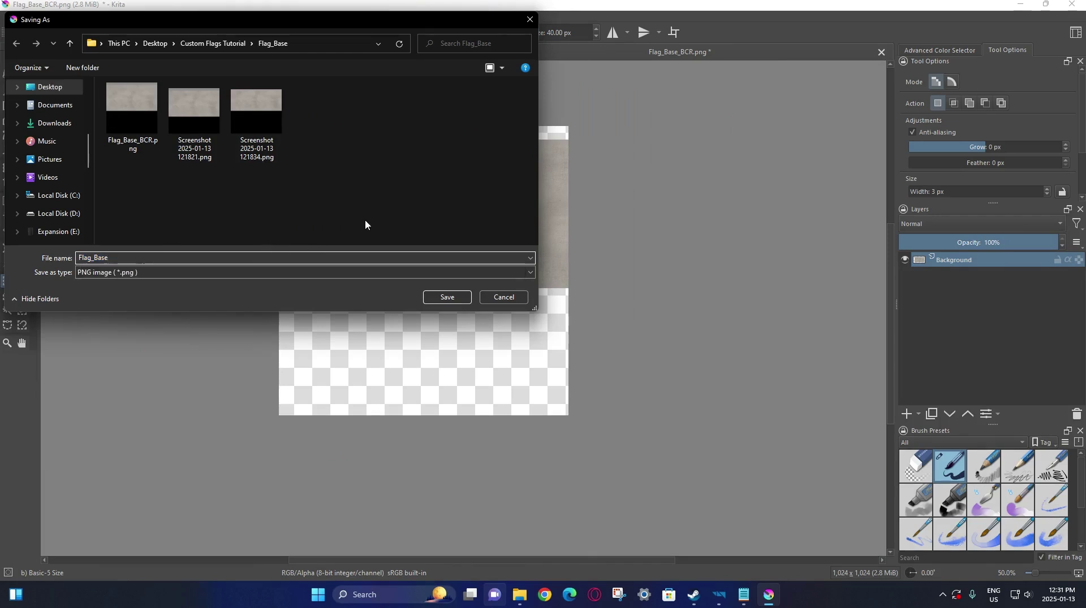
left_click(453, 300)
left_click(592, 383)
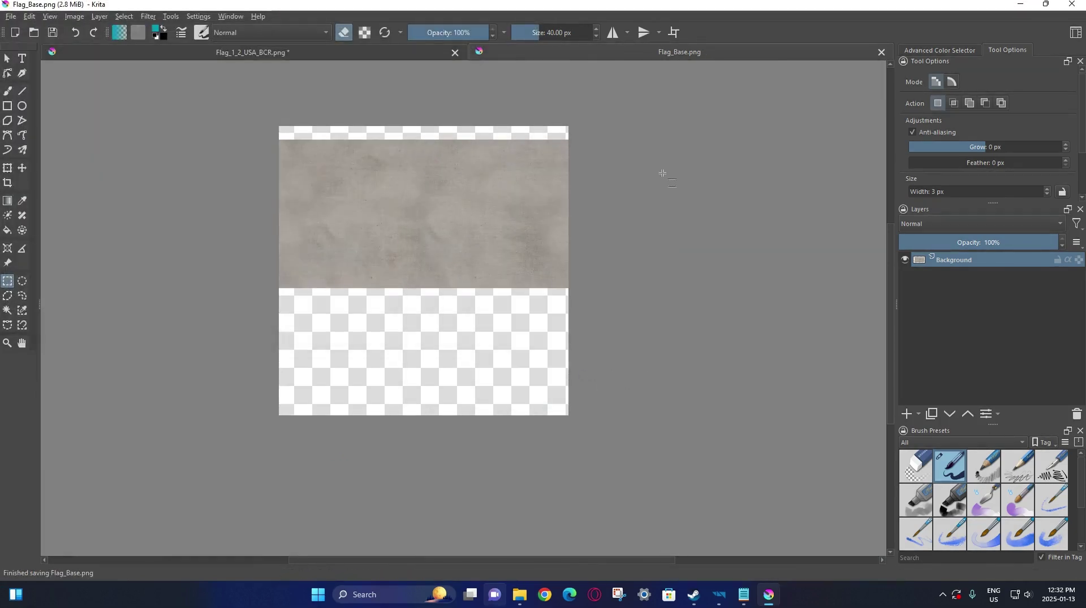
Insert Flag_Base.png as a new layer above the Czech flag layer in the Flag_1_2_USA_BCR document and set its blending mode to Overlay
left_click(291, 52)
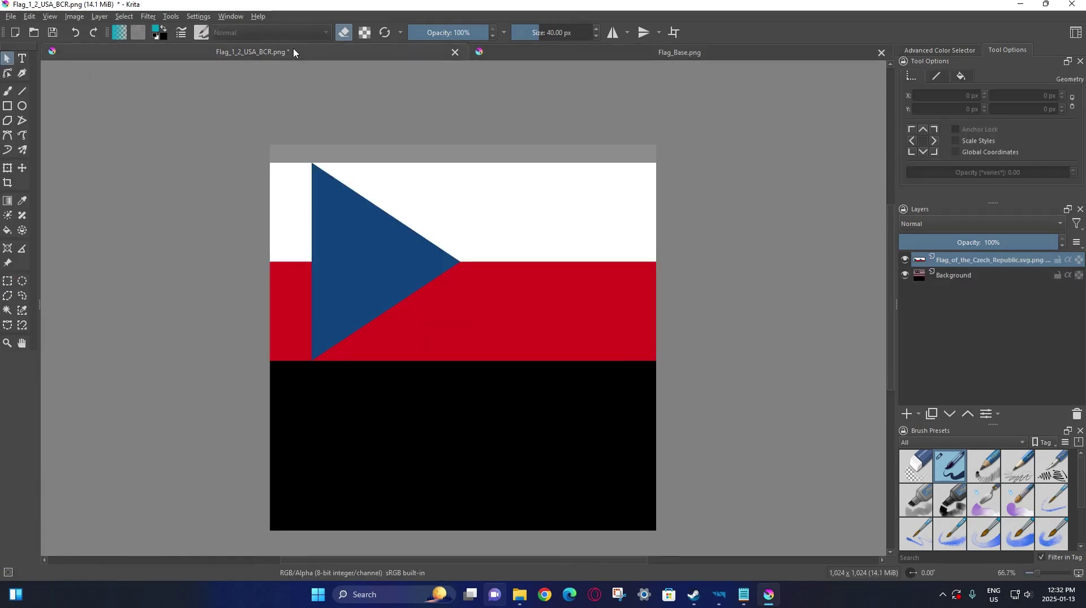
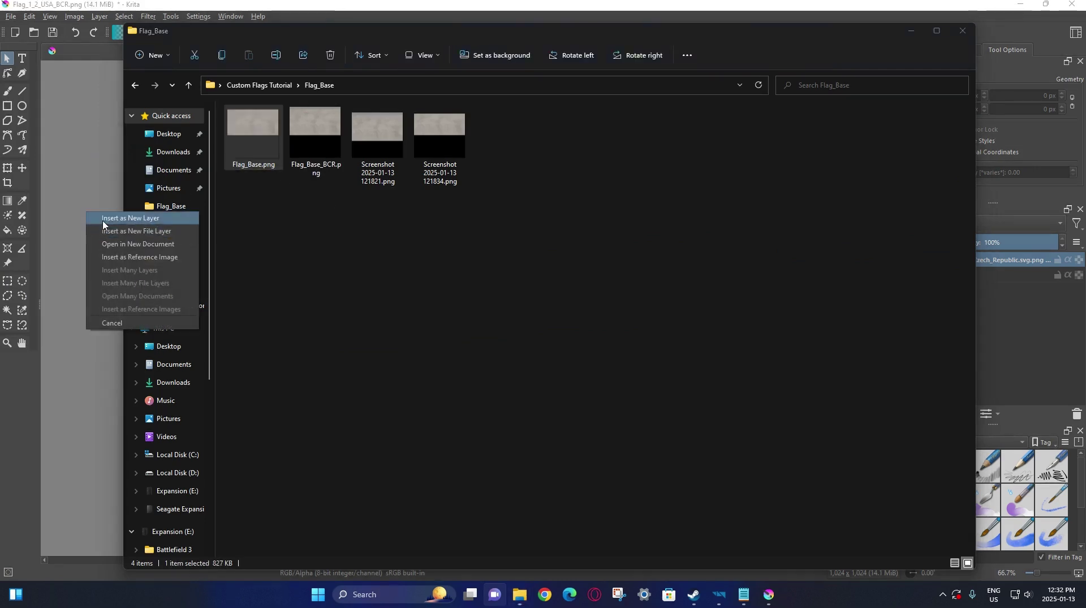
left_click(86, 218)
scroll(291, 162, "up", 3)
scroll(290, 161, "down", 1)
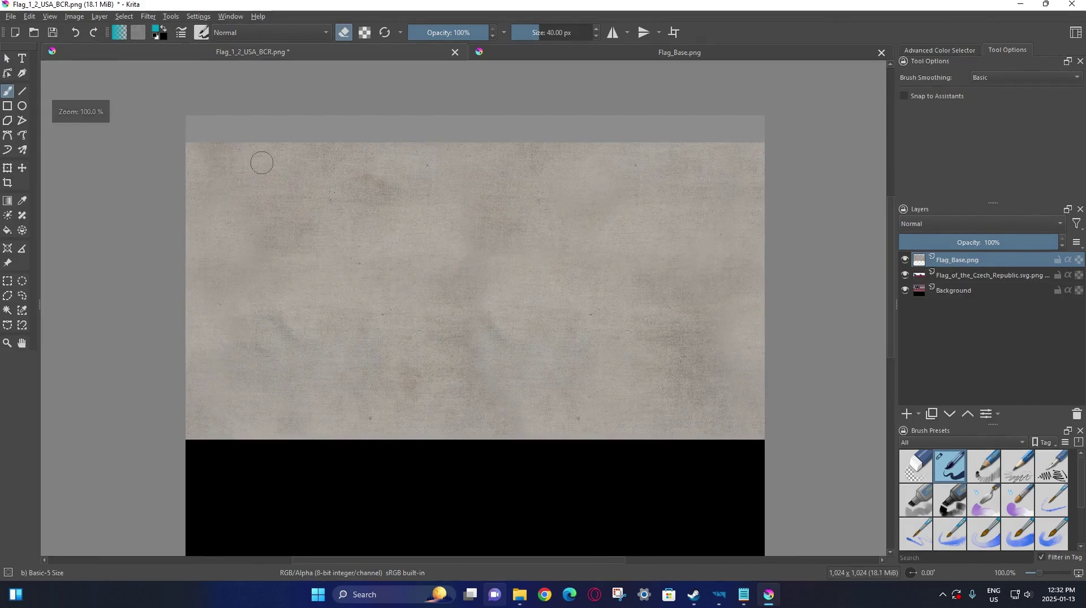
left_click(950, 226)
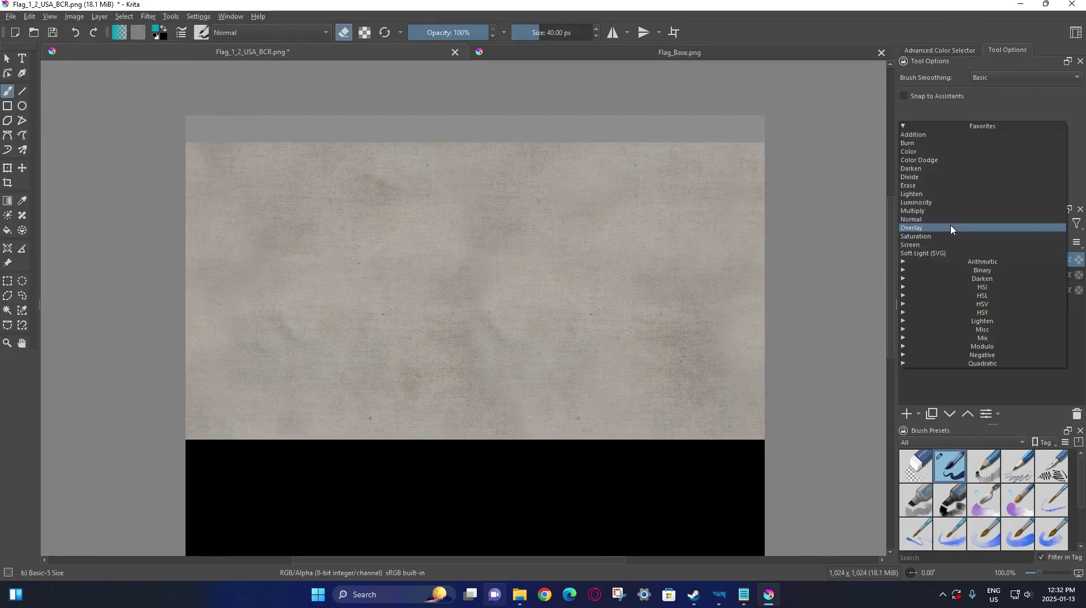
left_click(951, 228)
left_click(7, 58)
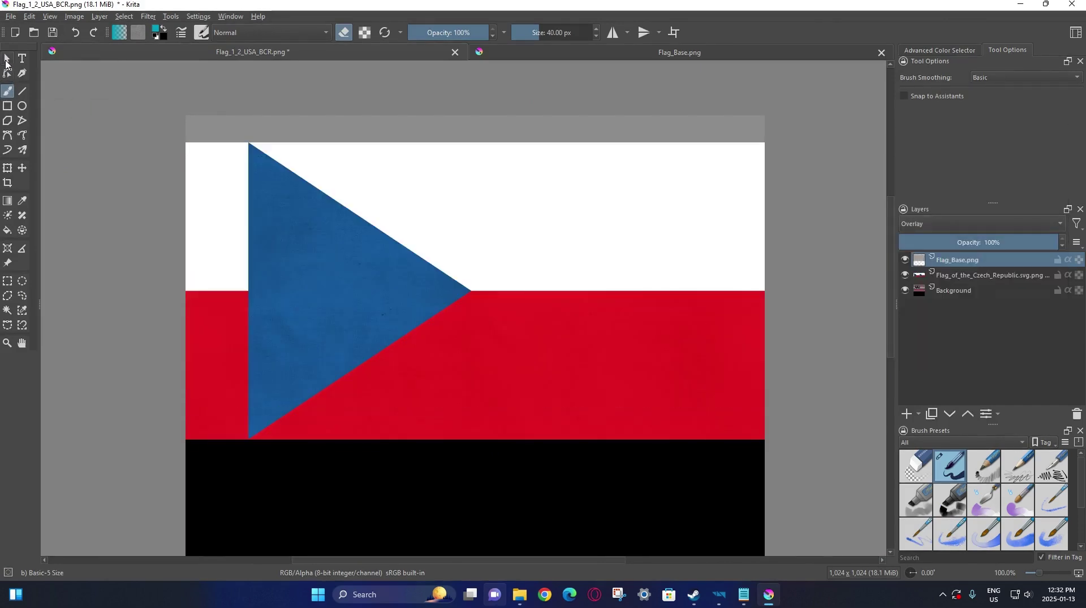
Apply an HSV/HSL adjustment to the Czech flag layer with saturation -40 and lightness -50
left_click(951, 276)
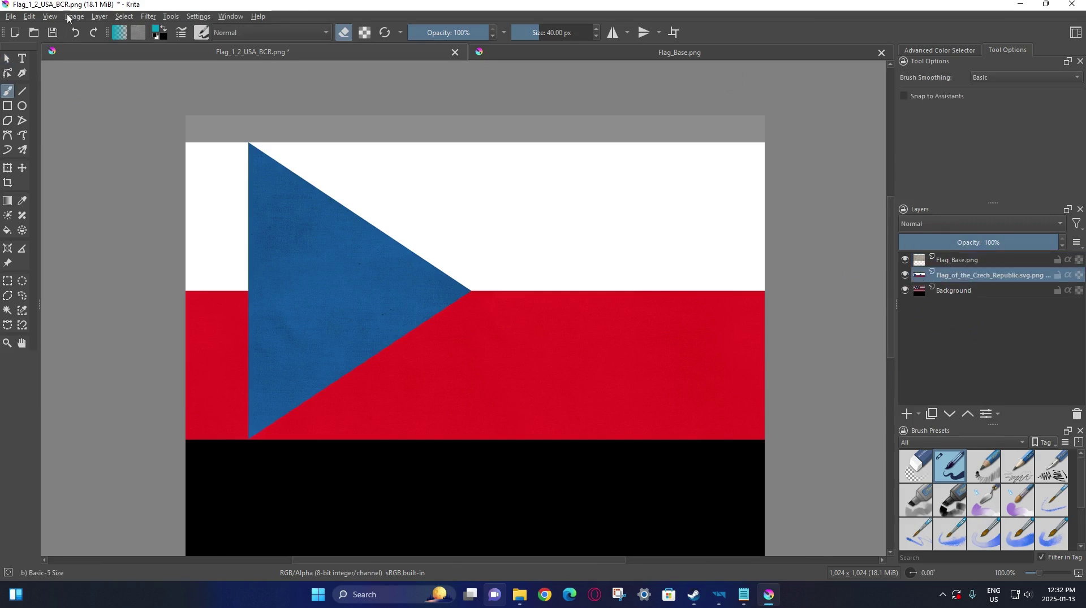
left_click(146, 17)
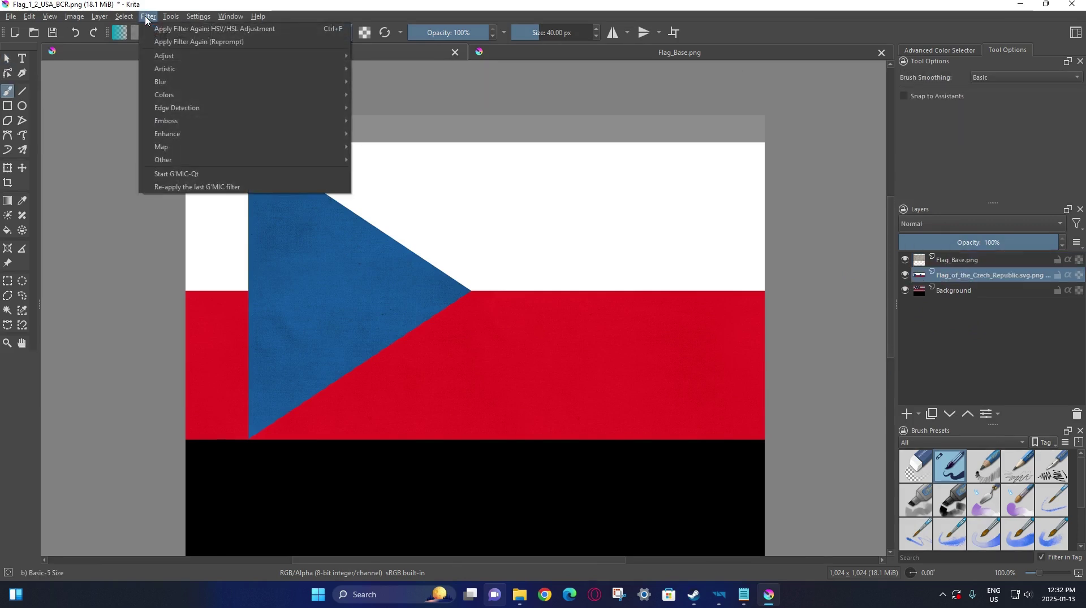
left_click(148, 16)
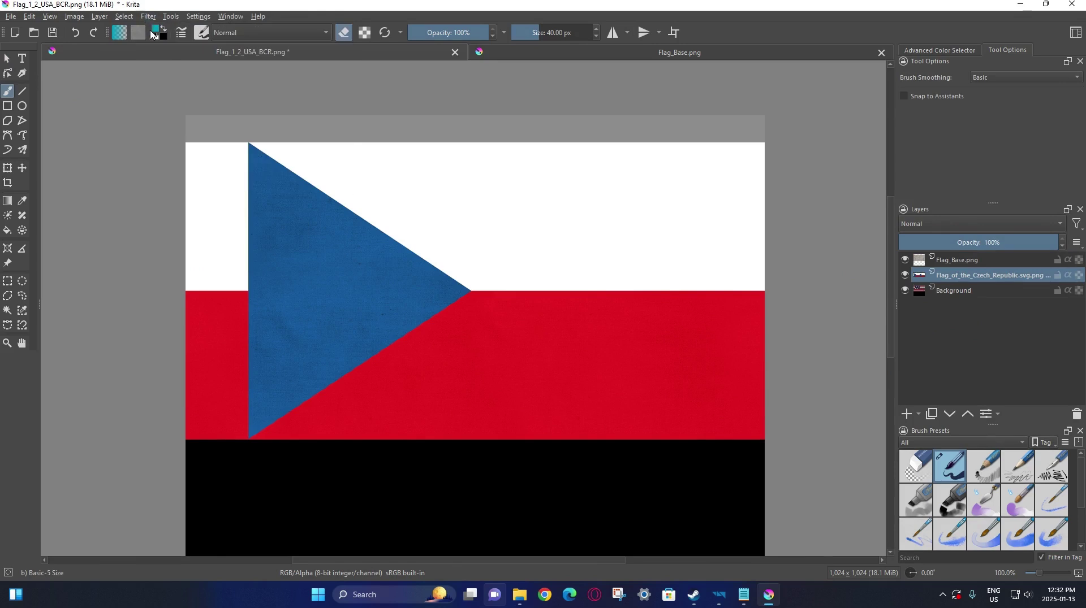
left_click(149, 17)
mouse_move(168, 55)
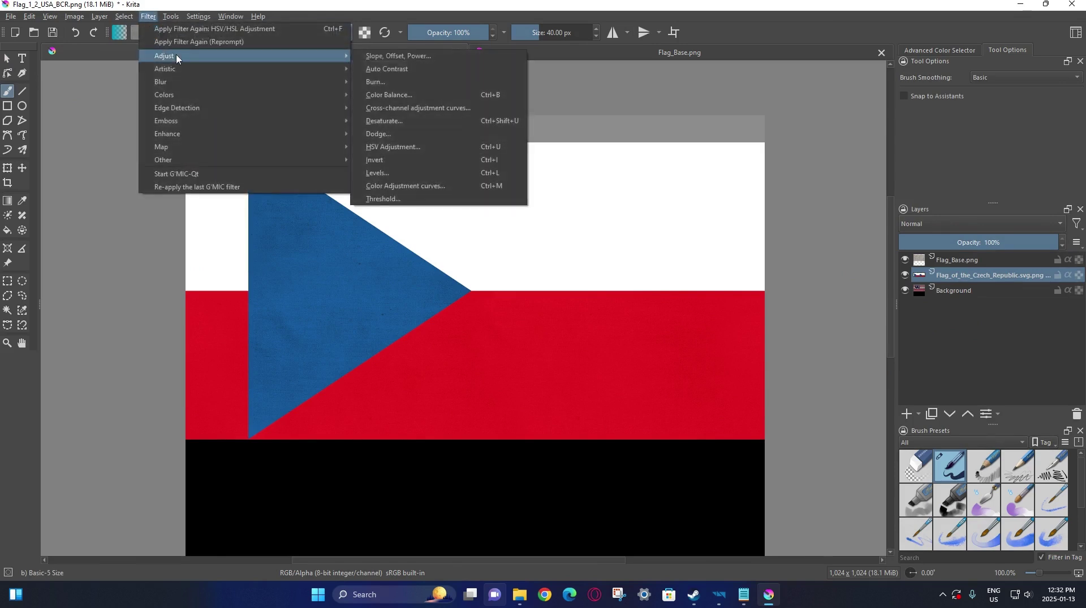
left_click(401, 151)
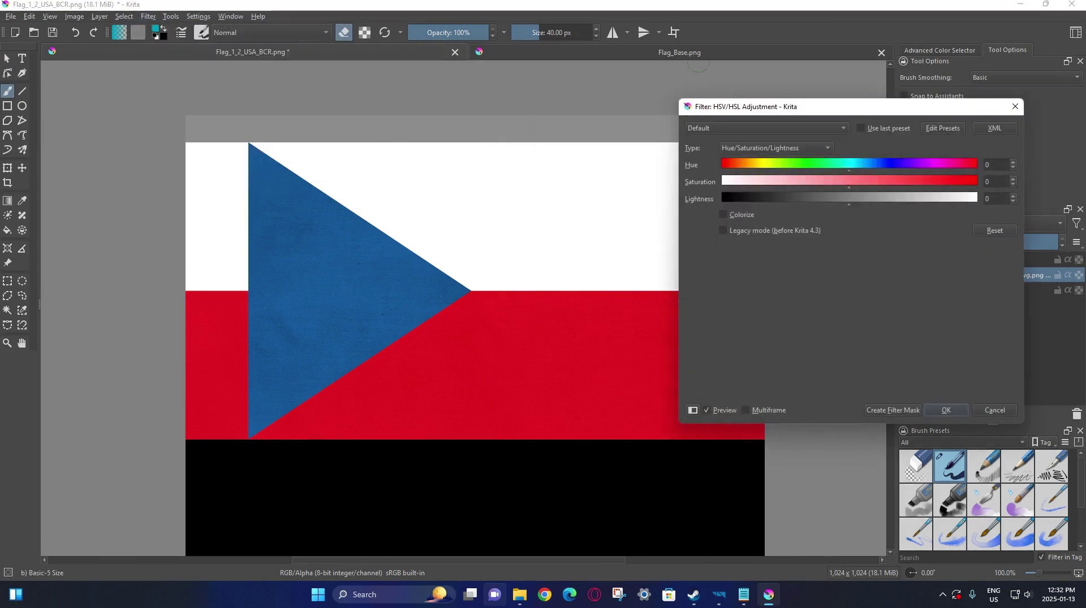
left_click(984, 184)
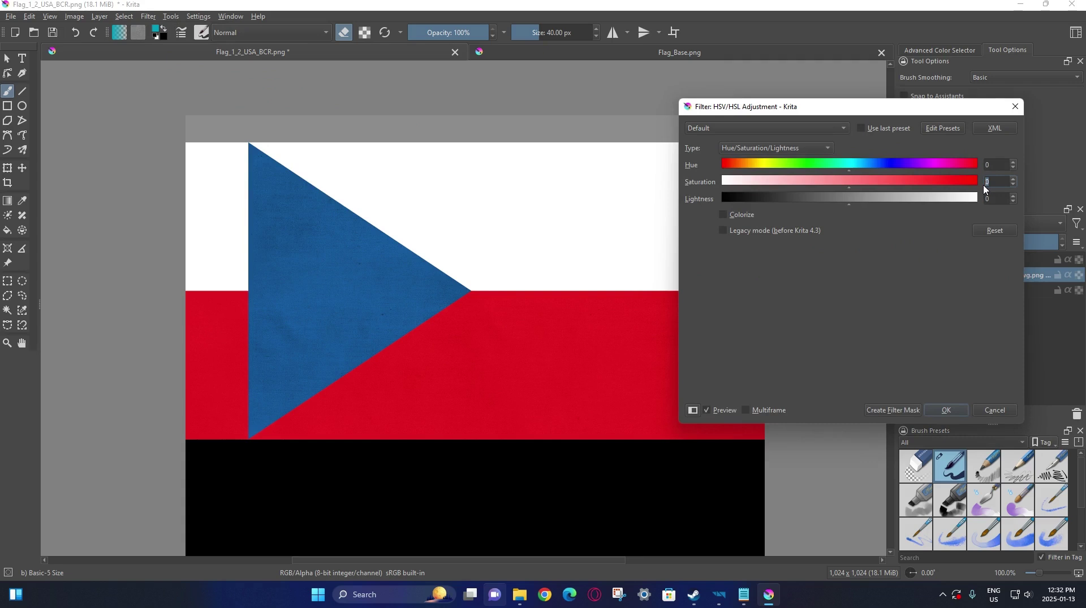
left_click(984, 199)
type("-50")
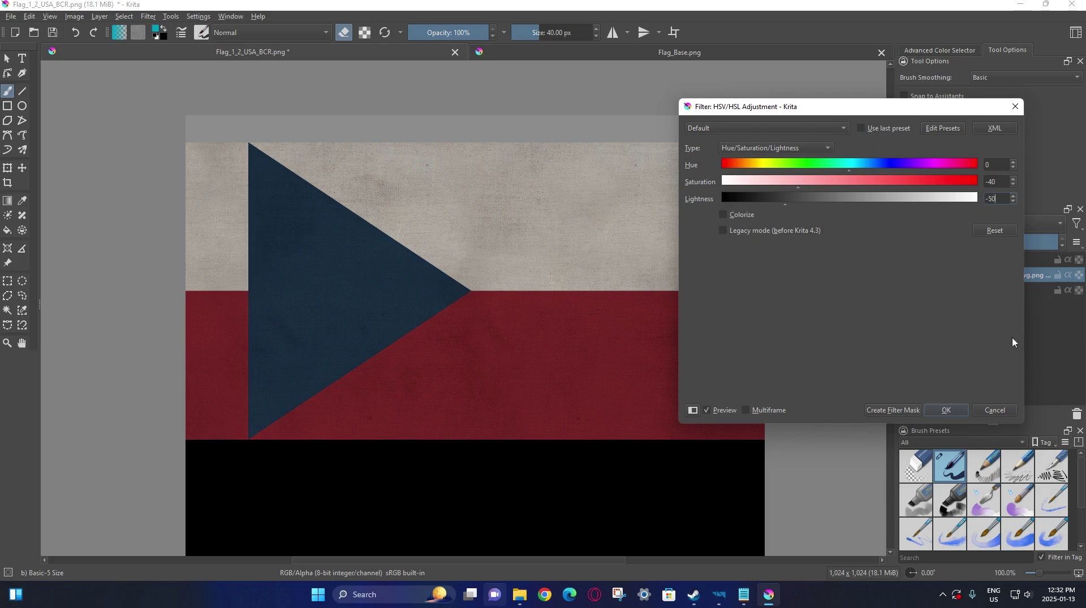
left_click(945, 410)
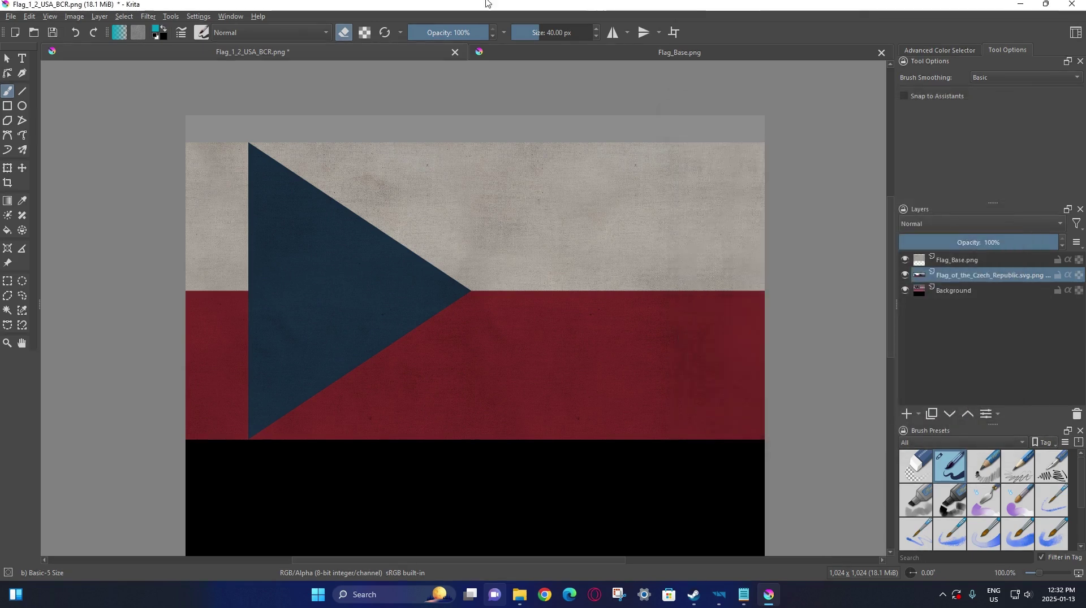
Save the image as a PNG named Flag_1_2_CZ_BCR.png in the Custom Flags Tutorial folder
left_click(7, 58)
scroll(553, 226, "down", 2)
scroll(553, 237, "up", 1)
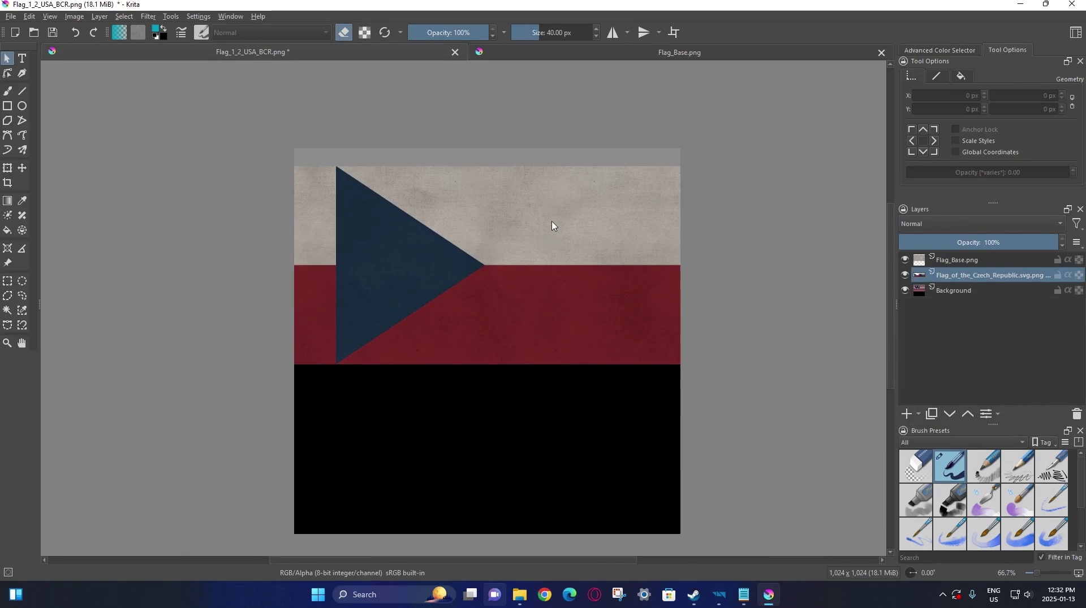
left_click(11, 16)
left_click(36, 82)
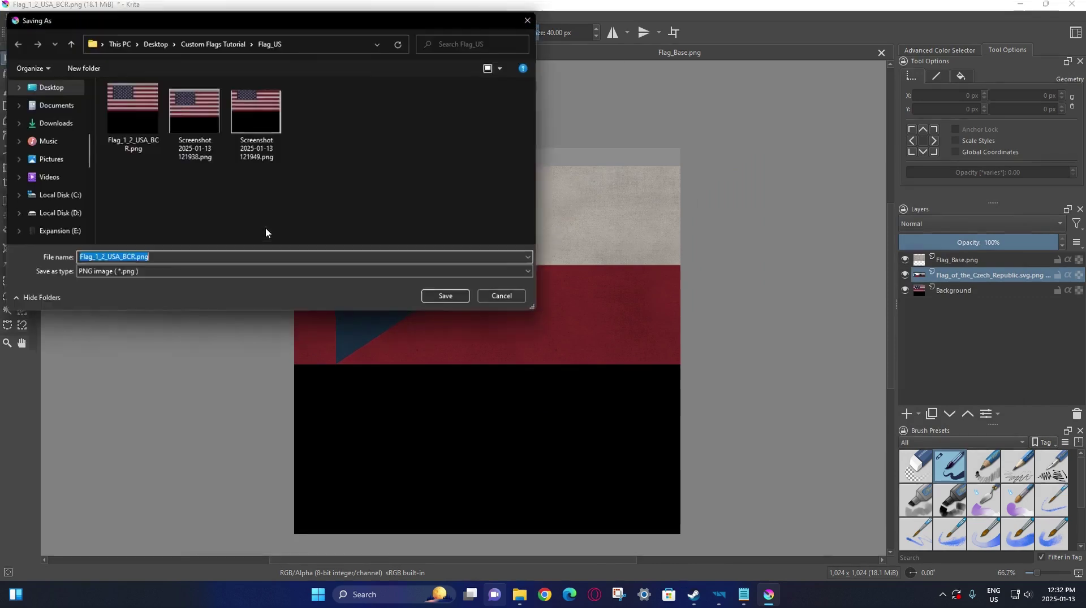
left_click(119, 258)
key("BackSpace")
key("BackSpace")
key("BackSpace")
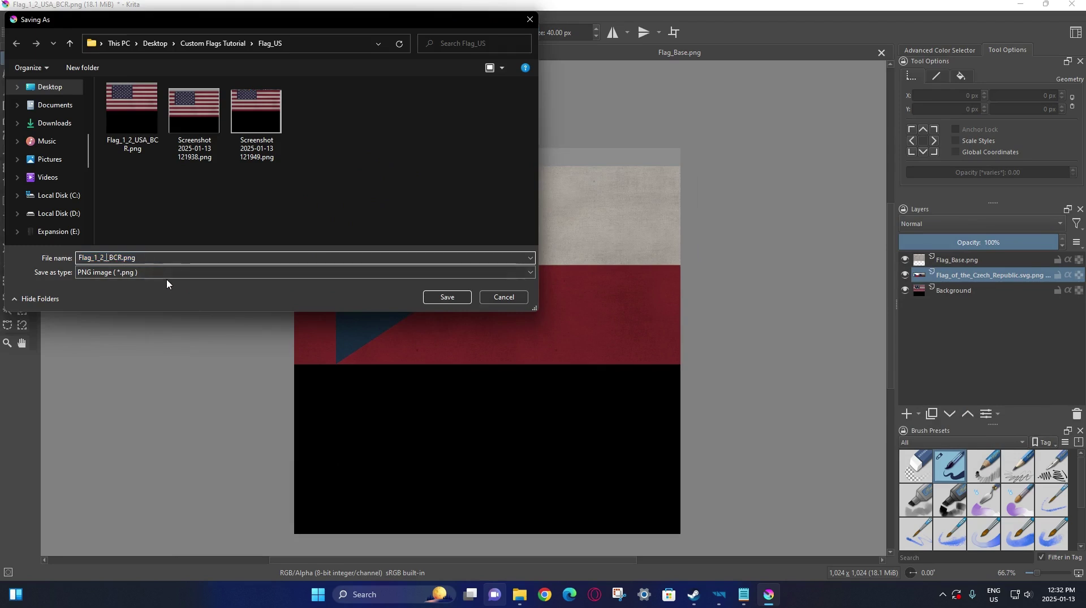
type("CZ_")
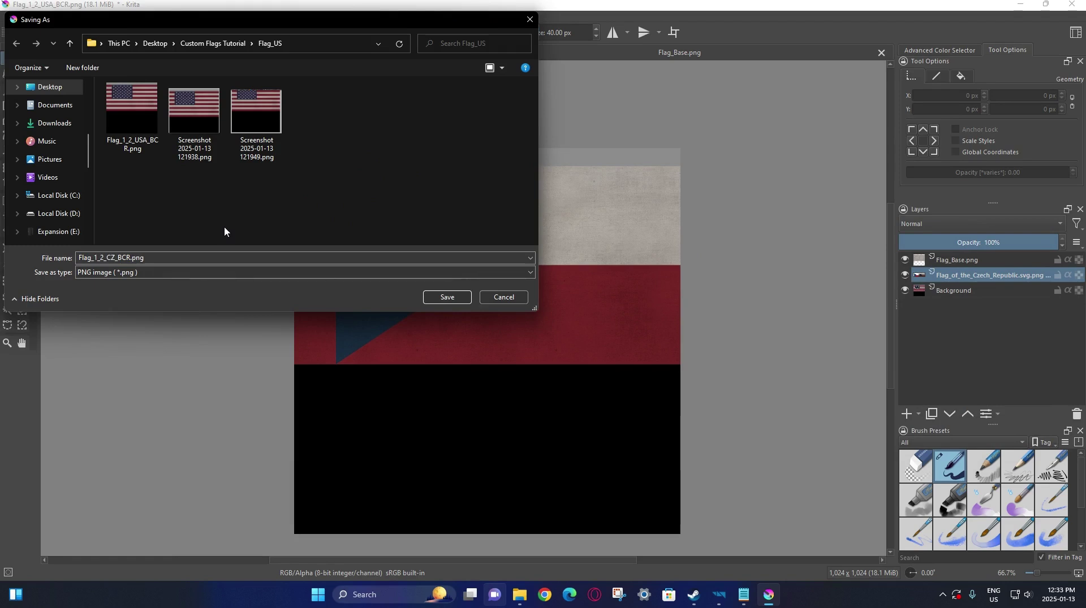
left_click(224, 44)
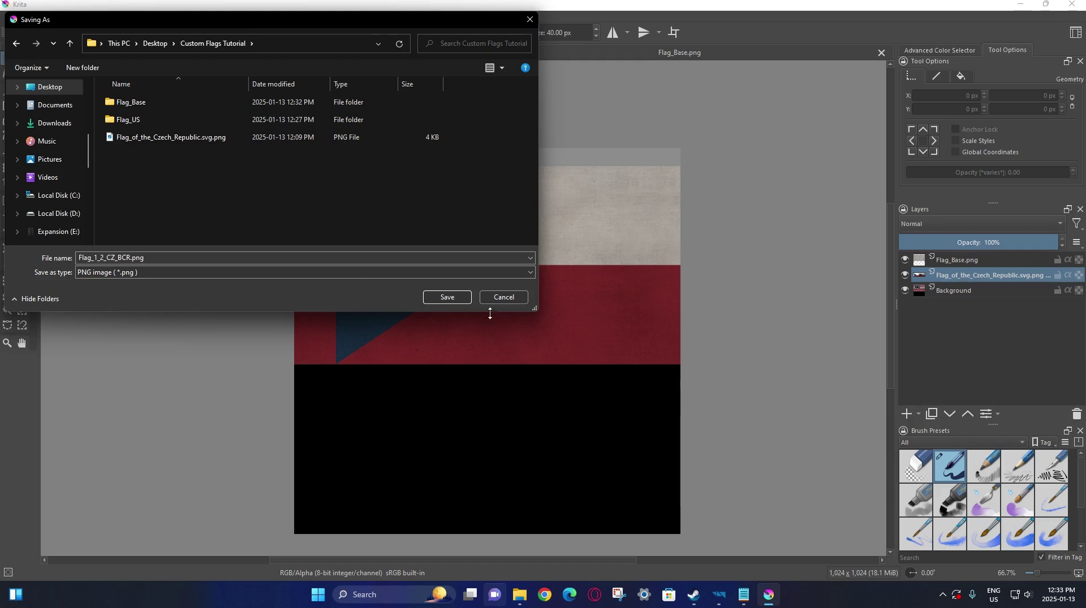
left_click(445, 298)
left_click(597, 404)
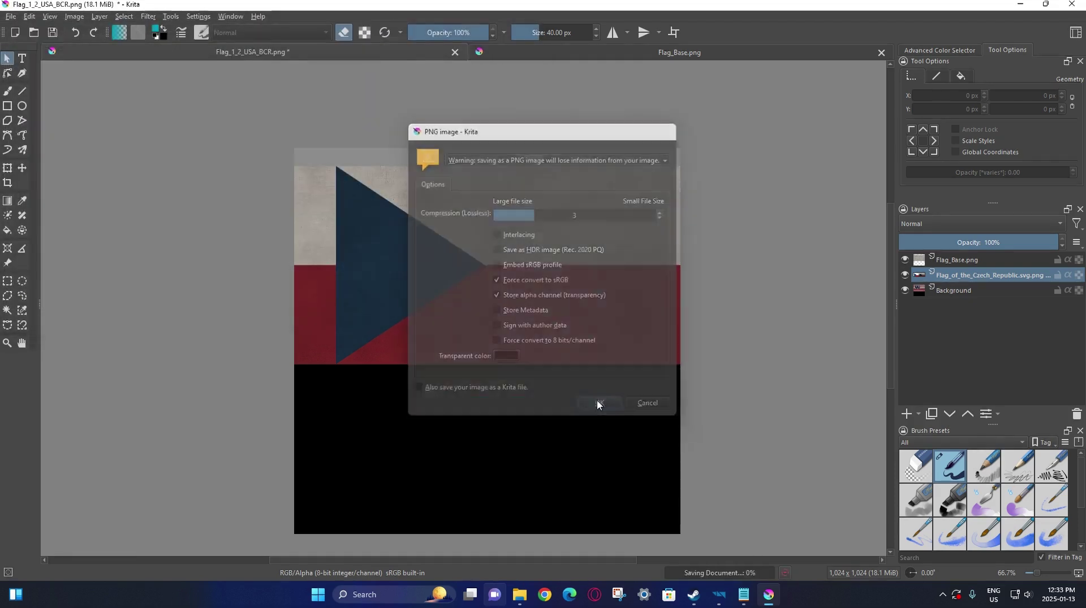
Switch to Enfusion Workbench and import Flag_1_2_CZ_BCR.png from the Custom Flags Tutorial folder into the addon's Flags Data folder
left_click(723, 595)
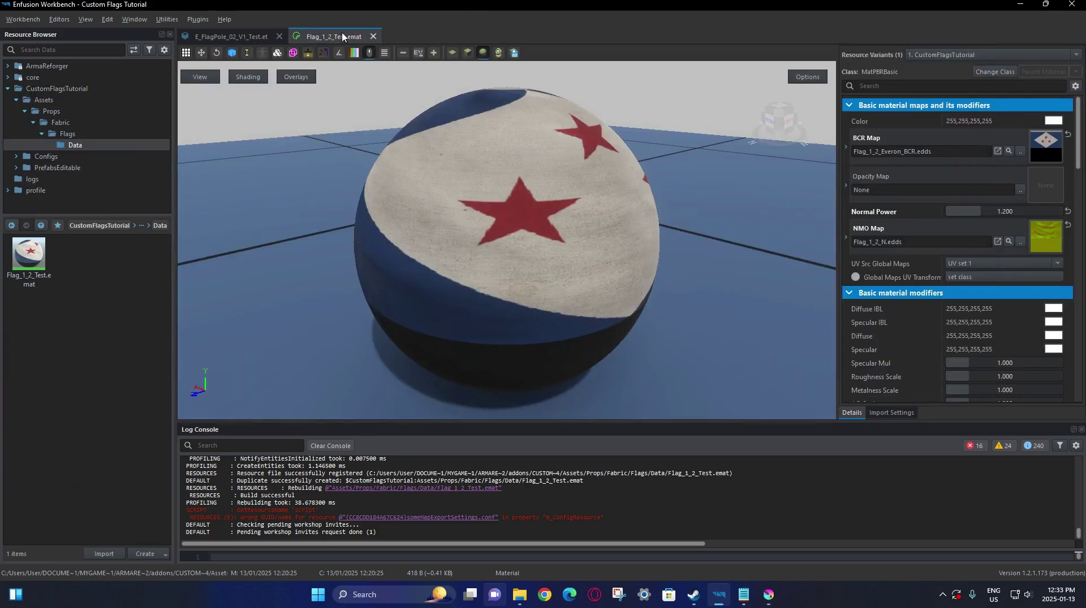
left_click(490, 36)
left_click(519, 595)
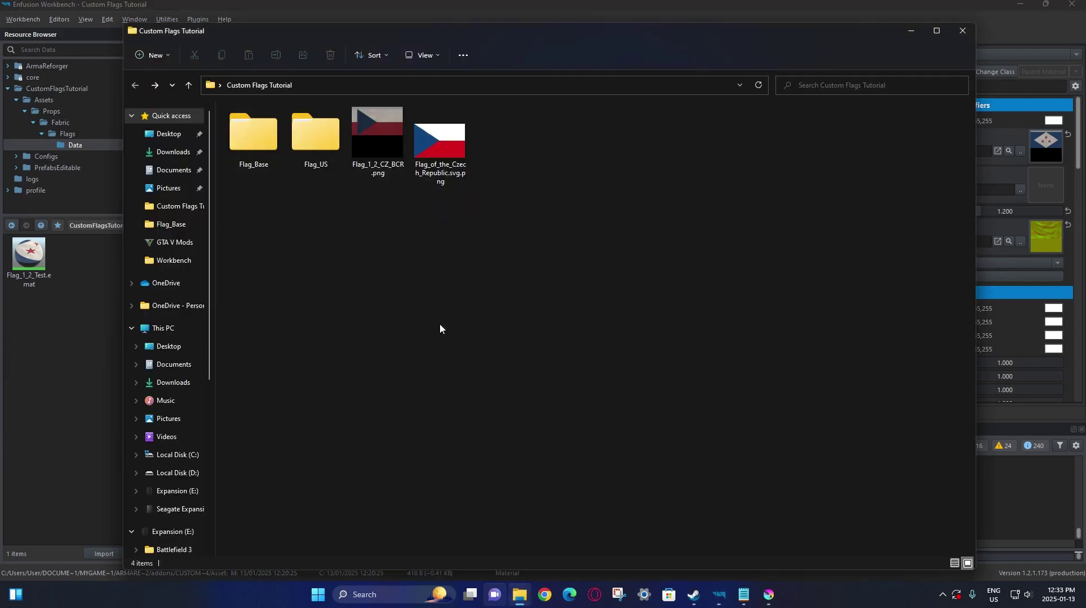
left_click(402, 157)
left_click_drag(382, 138, 62, 354)
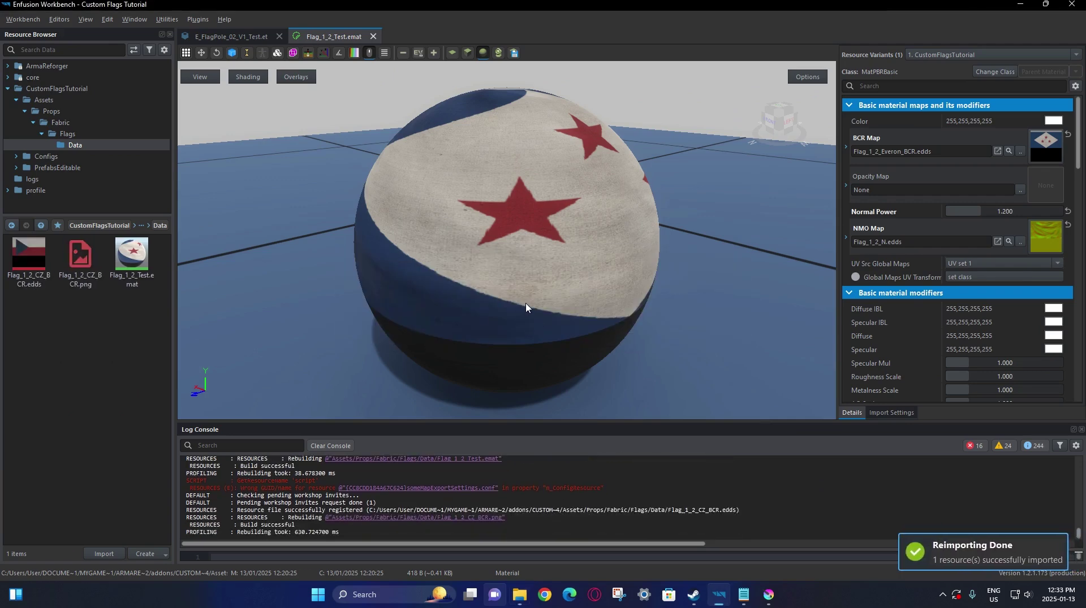
Assign the Flag_1_2_CZ_BCR.edds texture as the BCR map of the Flag_1_2_Test material and save the change
left_click(29, 257)
left_click_drag(34, 266, 872, 153)
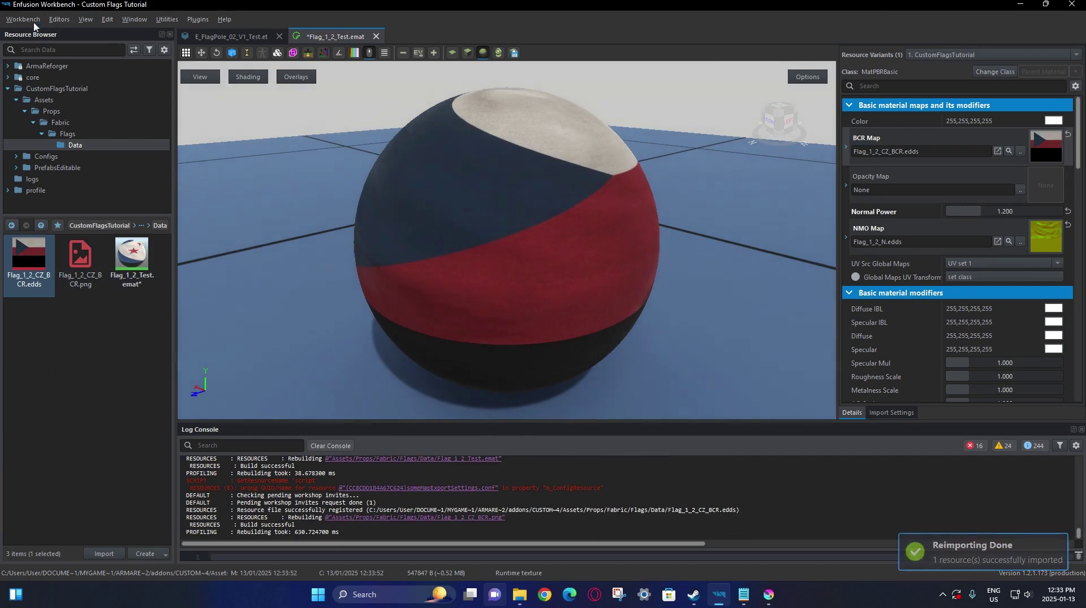
Preview the Flag_1_2_Test material on the cube and sphere, and examine the flag on the E_FlagPole_02_V1_Test prefab
left_click(467, 53)
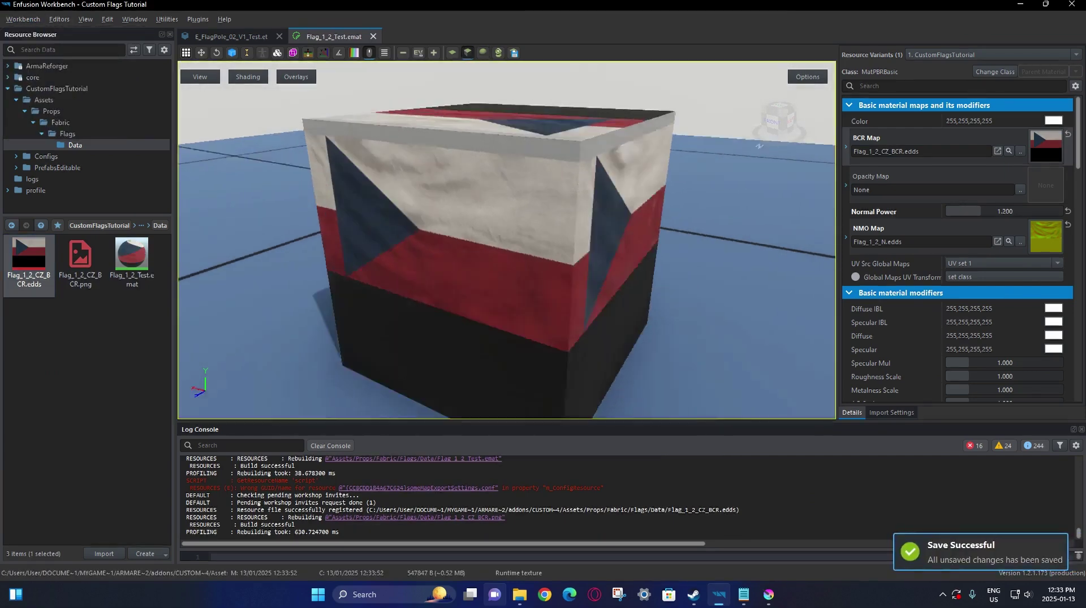
mouse_move(552, 165)
left_mouse_down()
mouse_move(497, 164)
mouse_move(552, 164)
left_mouse_up()
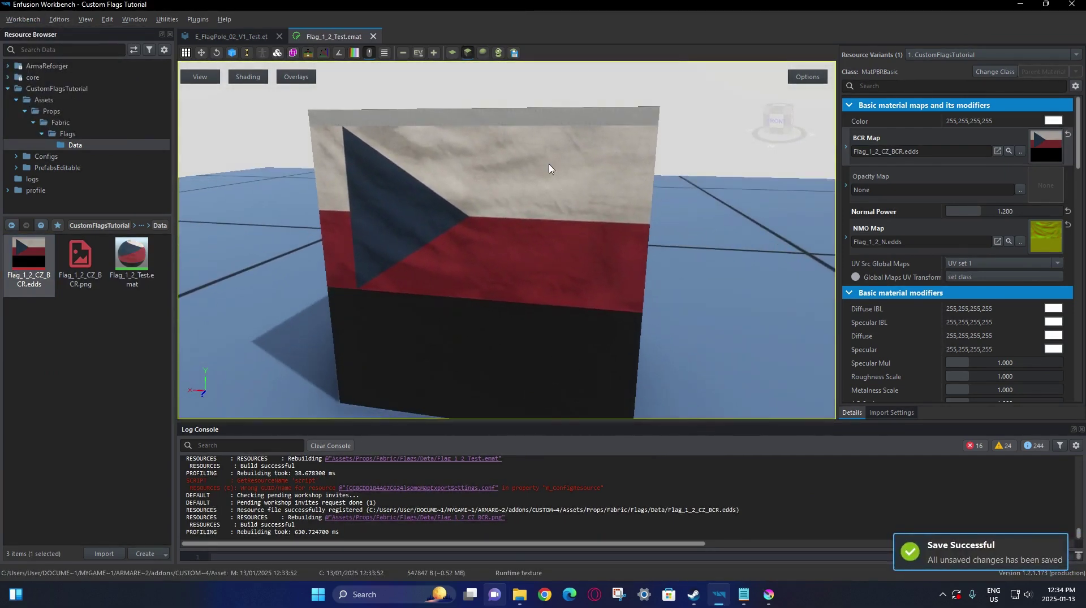
left_click(483, 53)
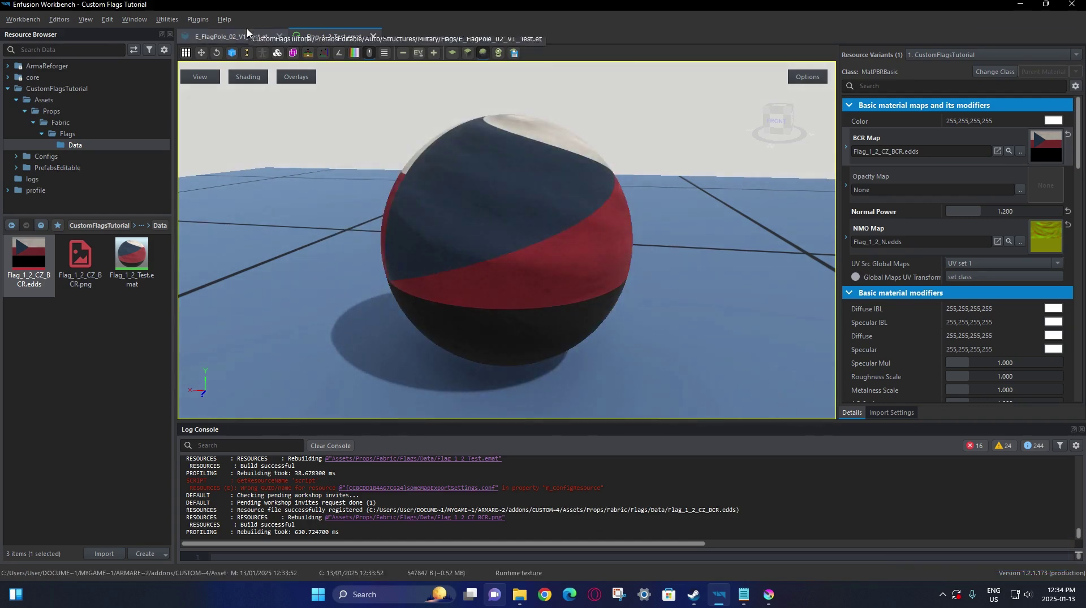
left_click(247, 33)
right_click_drag(553, 189, 588, 248)
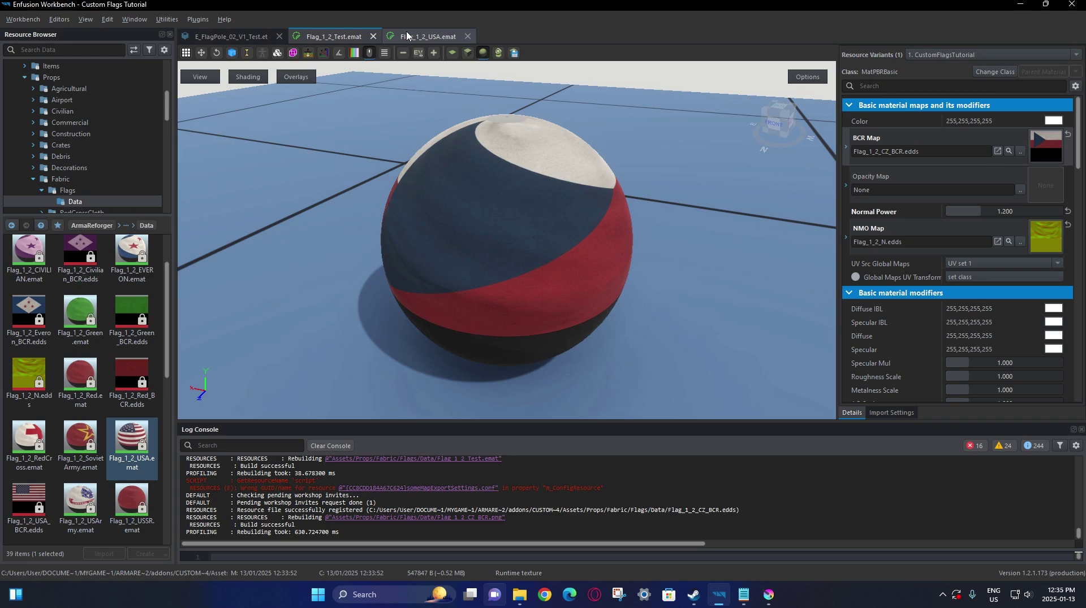
Give Flag_1_2_Test a MatUVTransform for its global maps with Offset U 0.109, copied from the Flag_1_2_USA material, and save
left_click(406, 36)
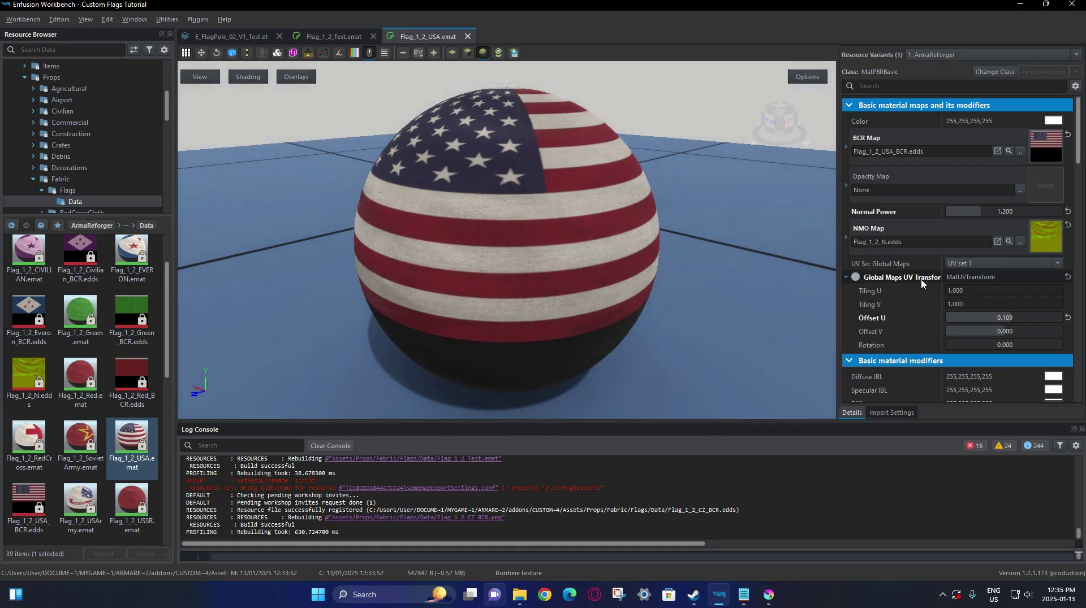
left_click(327, 37)
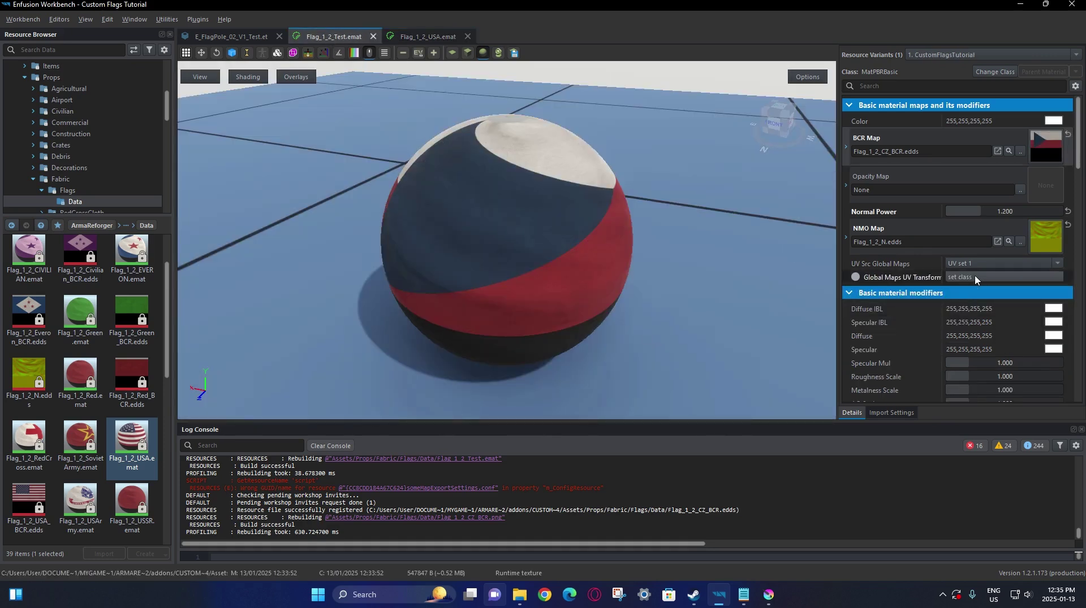
left_click(432, 36)
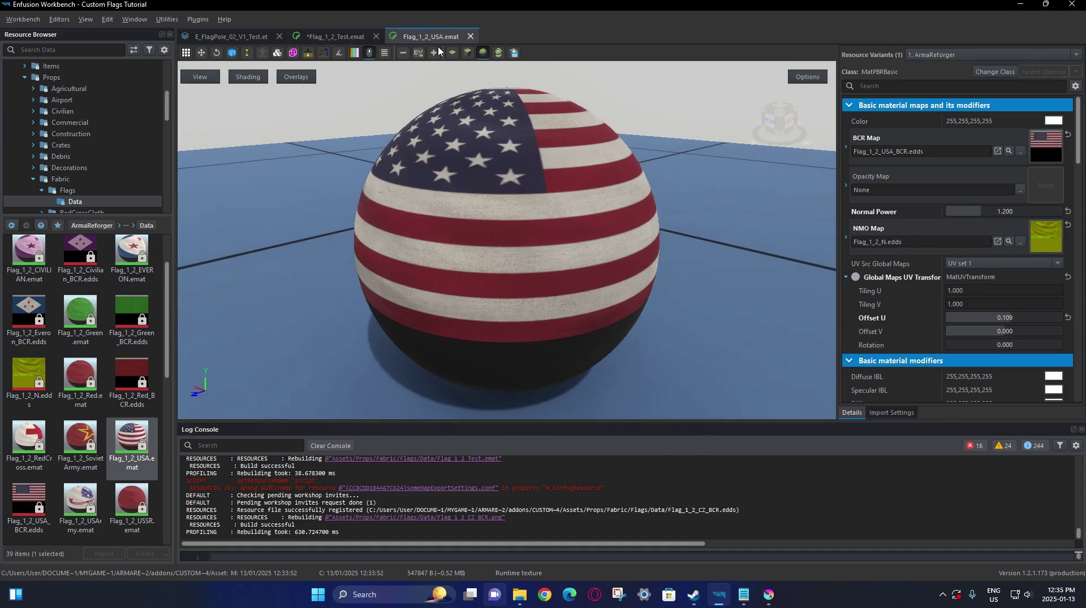
left_click(1016, 318)
key("ctrl+c")
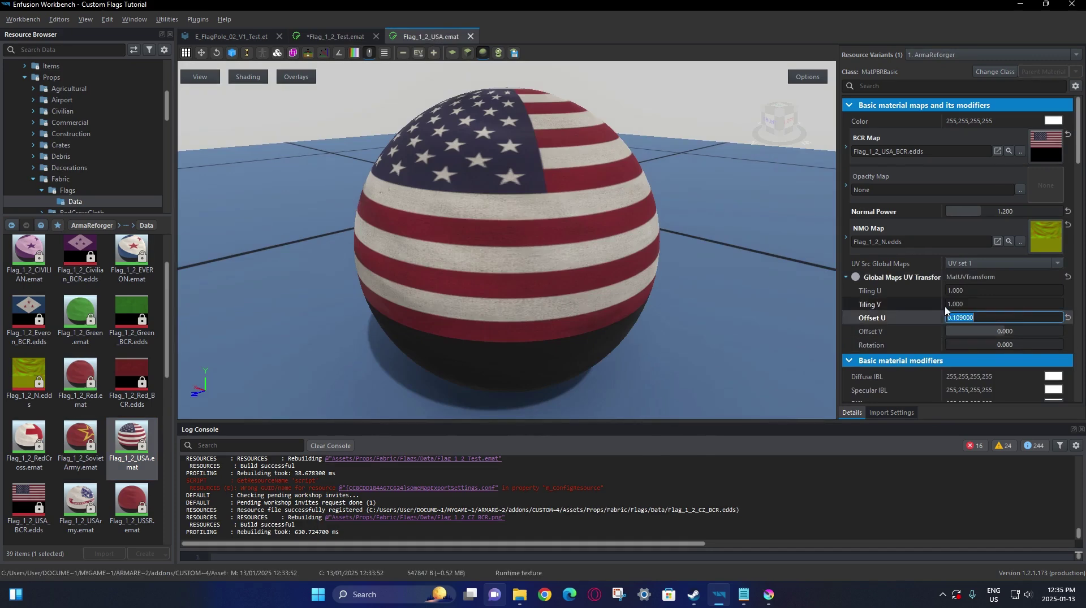
left_click(340, 37)
left_click(989, 318)
key("ctrl+v")
key("Return")
left_click(23, 19)
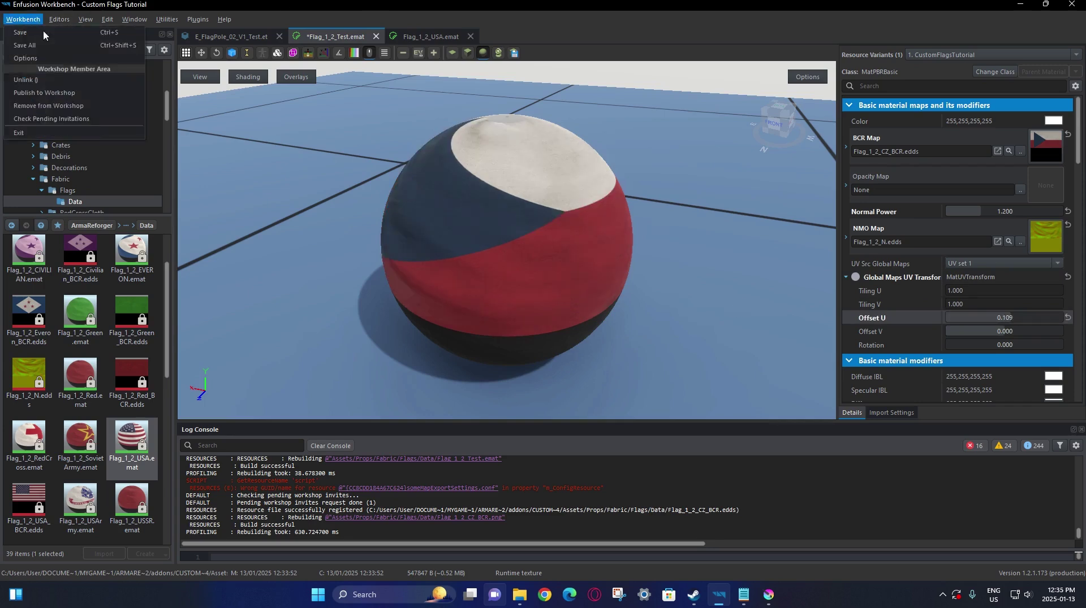
left_click(33, 58)
Check the shifted flag on the flagpole prefab and close the Flag_1_2_Test and Flag_1_2_USA materials
left_click(232, 37)
right_click_drag(589, 212, 746, 208)
left_click(333, 36)
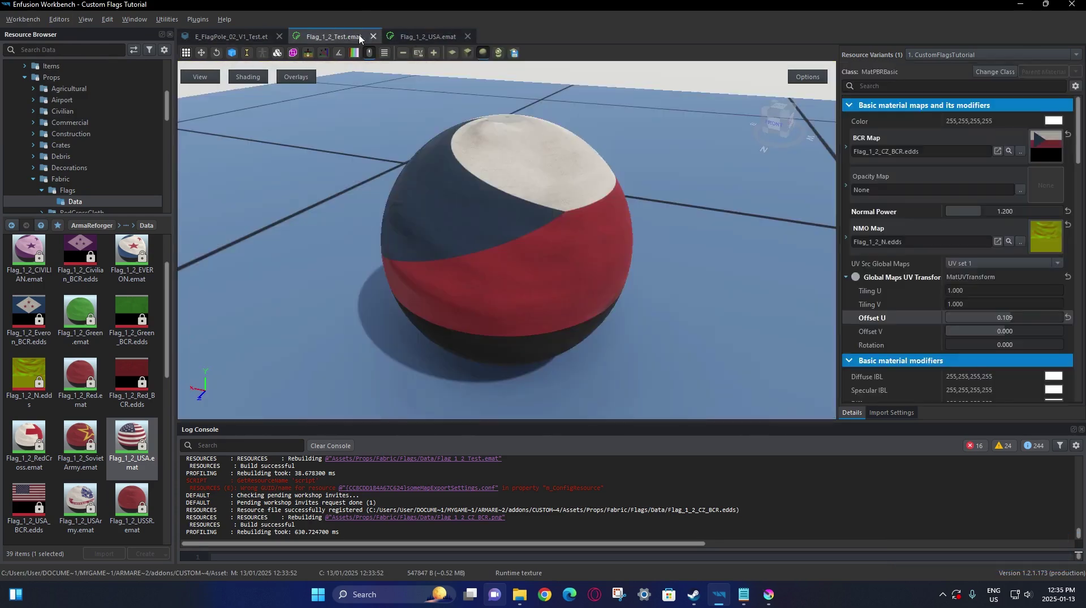
left_click(373, 36)
left_click(379, 35)
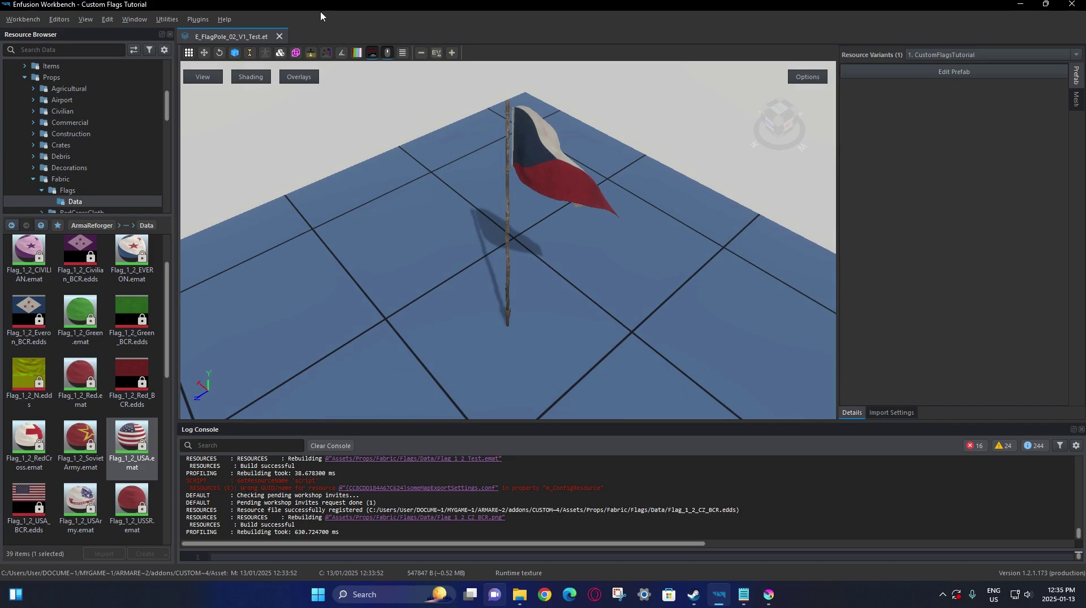
Open the World Editor
left_click(59, 19)
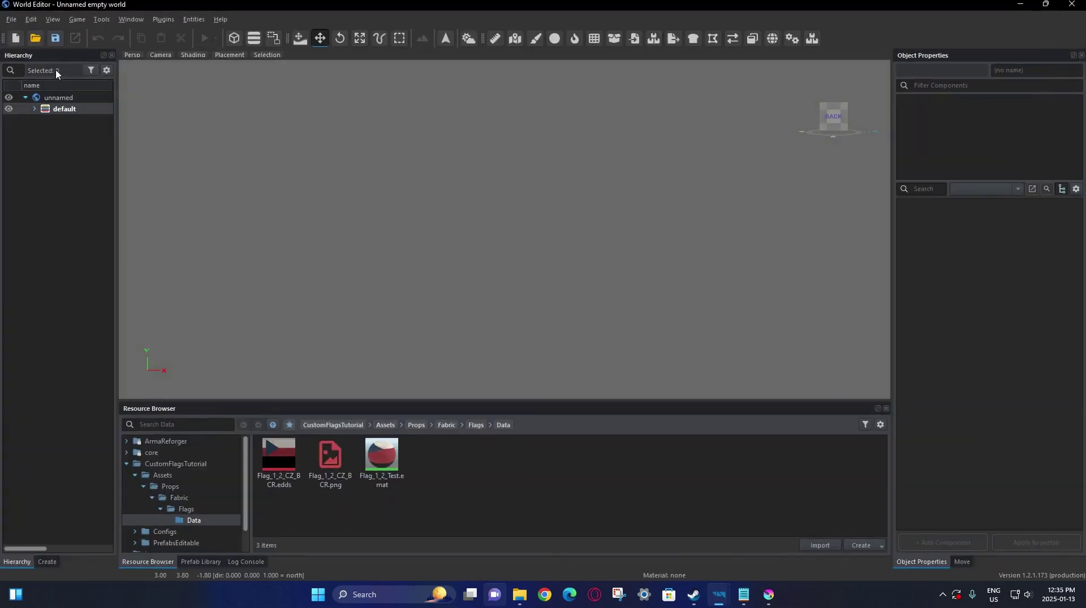
Open the GM_Arland.ent world, play it as Game Master and start the paused simulation
left_click(35, 38)
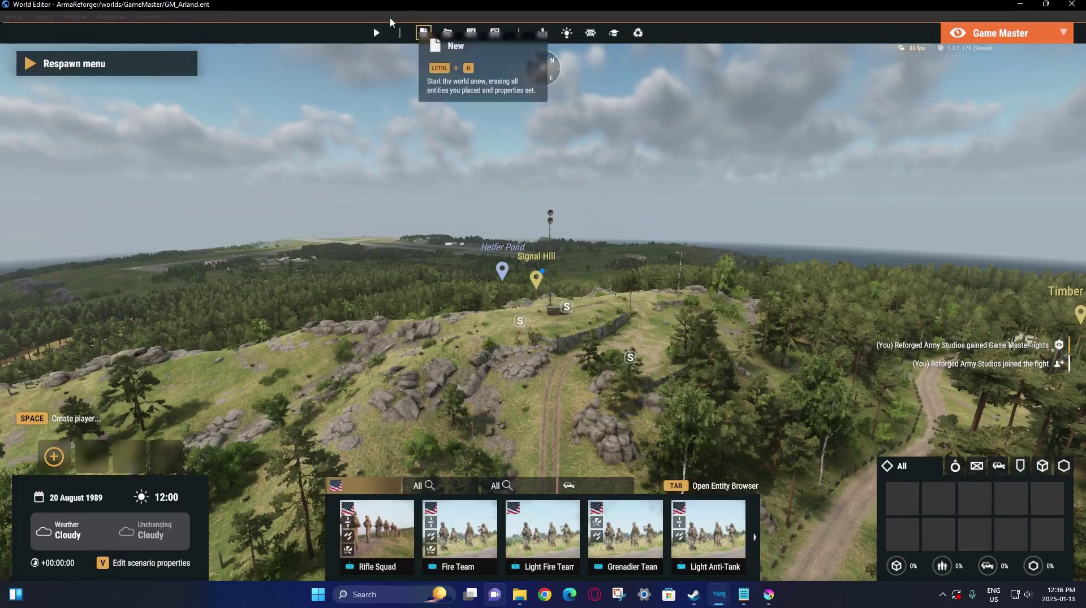
left_click(376, 32)
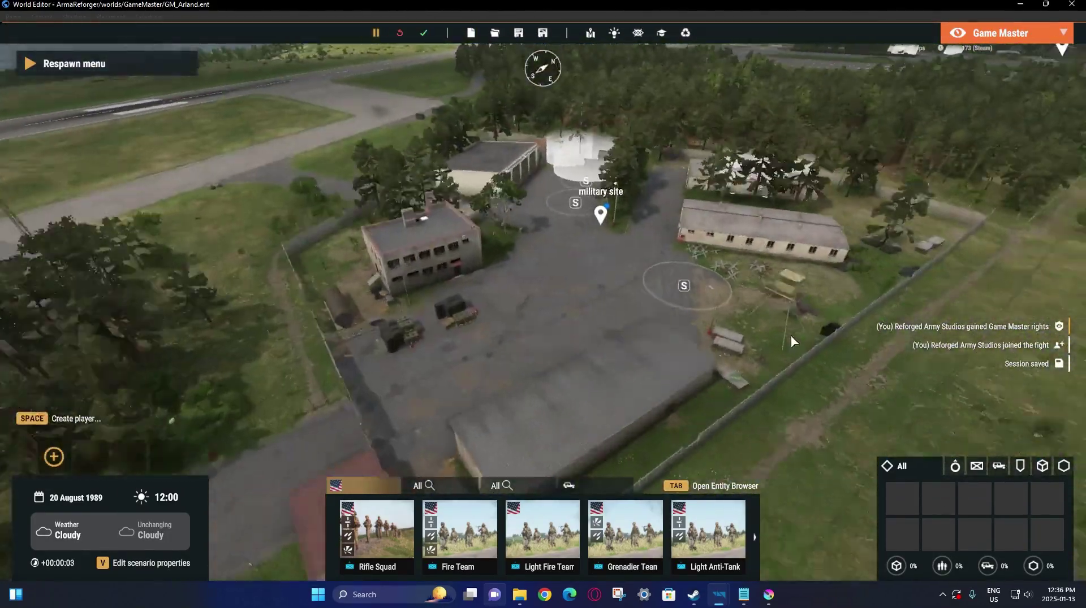
Search the Entity Browser for fia and place the modded Stick Flag Pole - FIA on the pavement of the military site
key("Tab")
key("r")
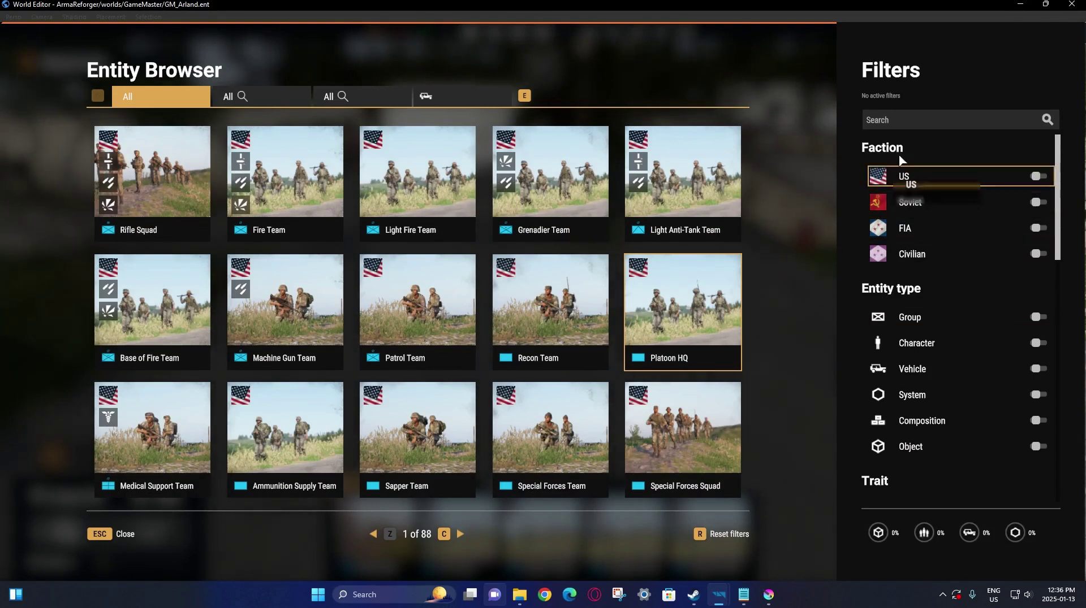
left_click(907, 124)
type("fia")
key("Return")
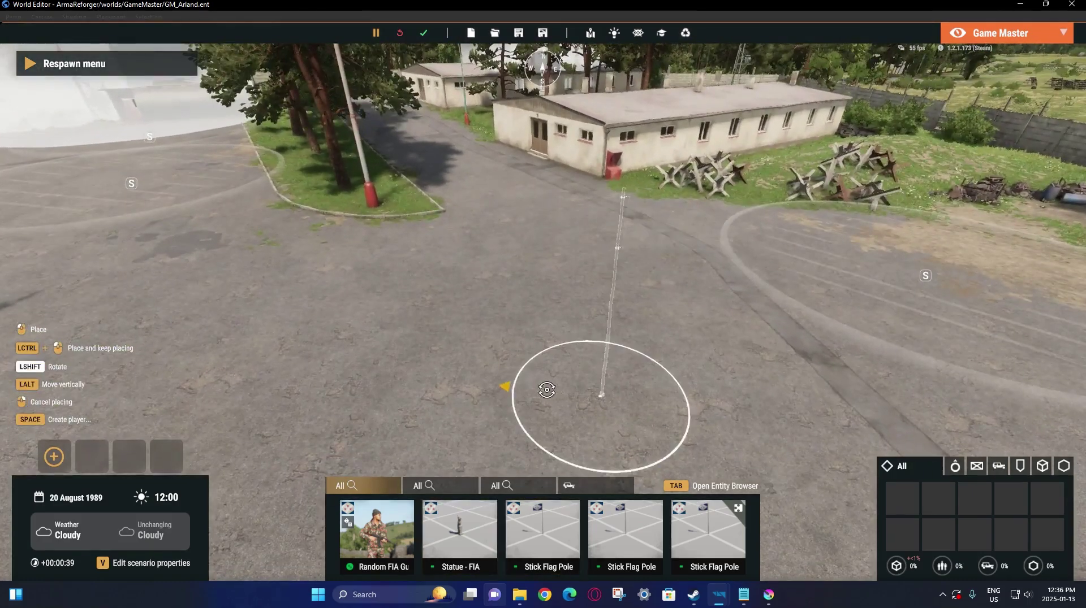
left_click(596, 397)
right_click_drag(540, 348, 649, 341)
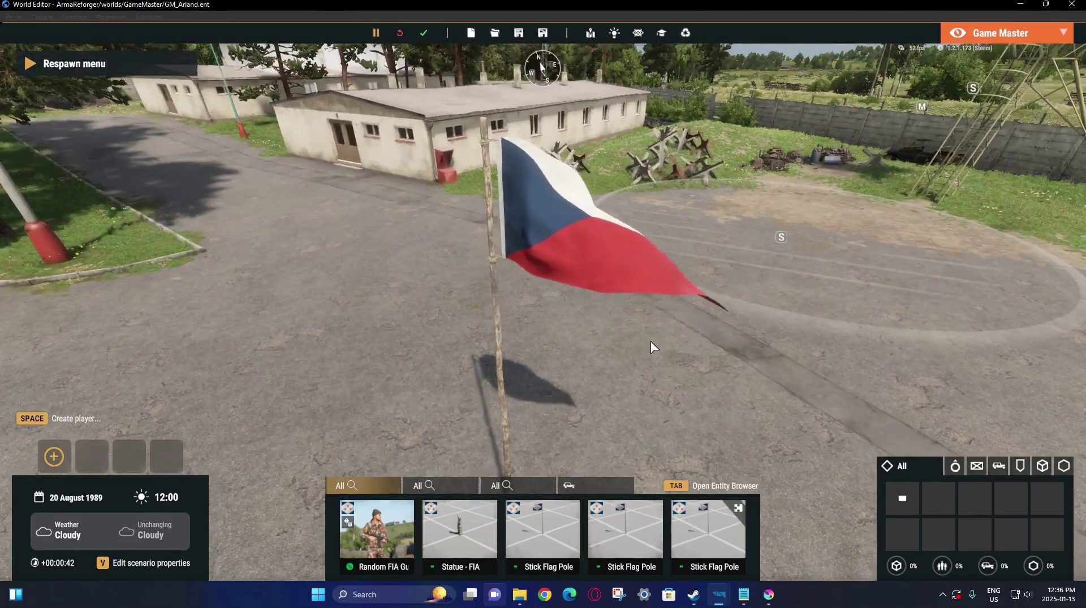
Find the FIA Command Post by searching for post, place it beside the flagpole, check the flag and leave play mode
key("Tab")
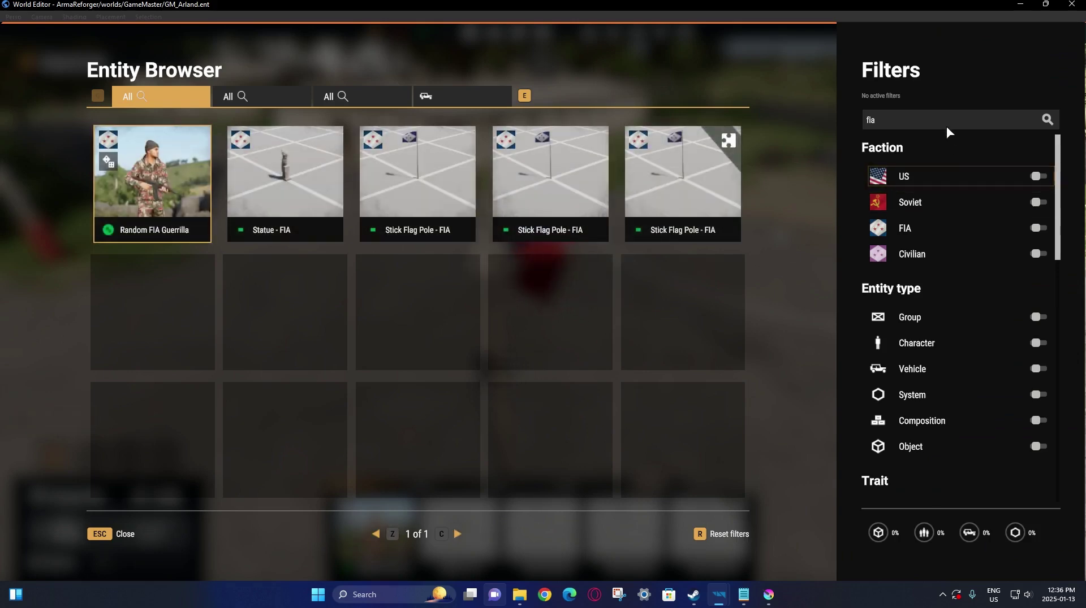
left_click(940, 126)
type("post")
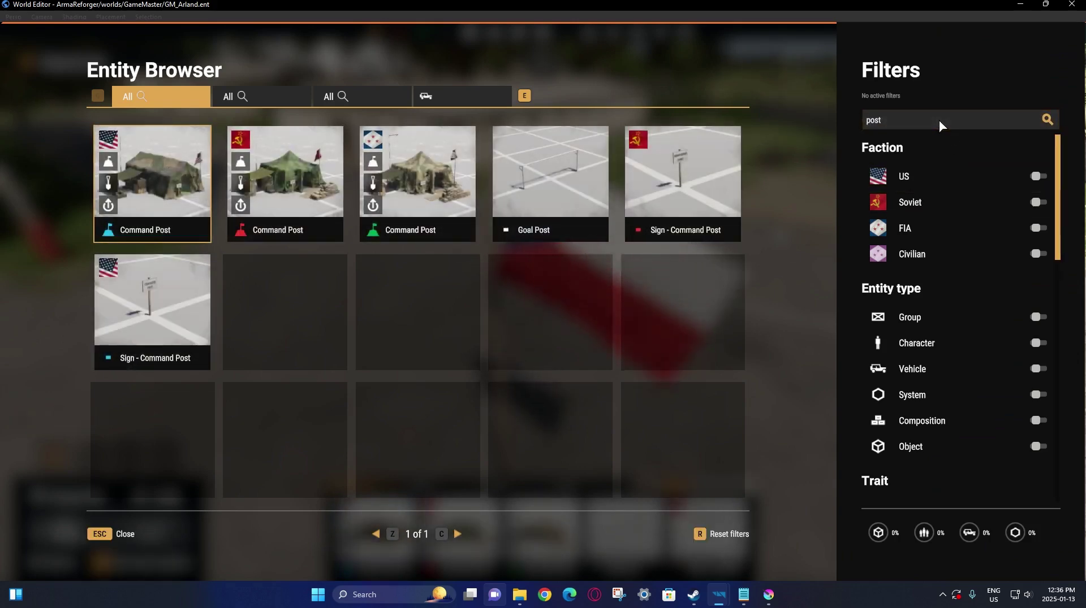
left_click(443, 226)
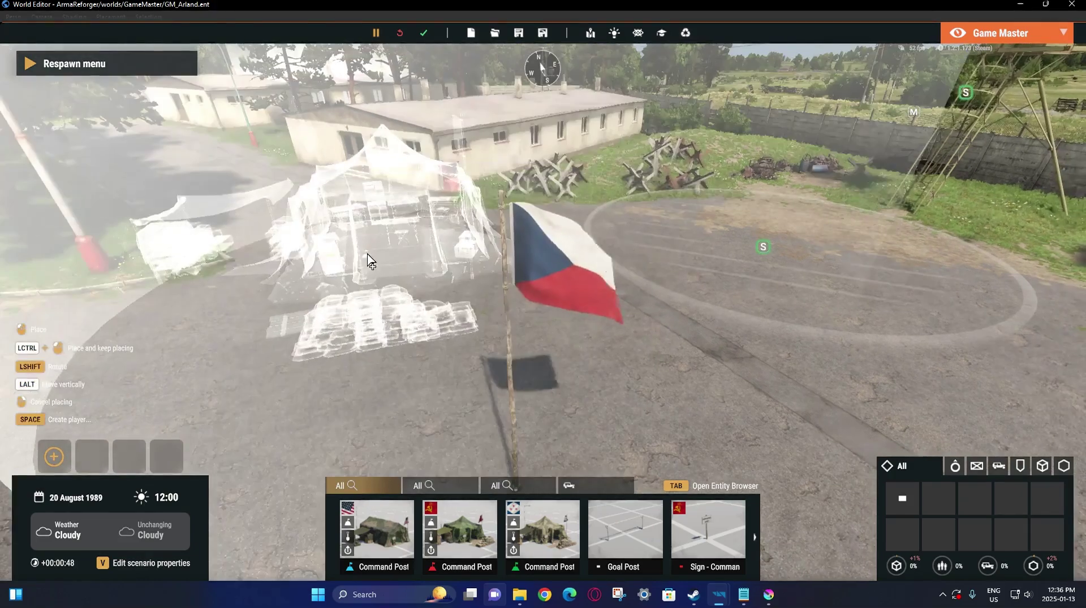
left_click(368, 259)
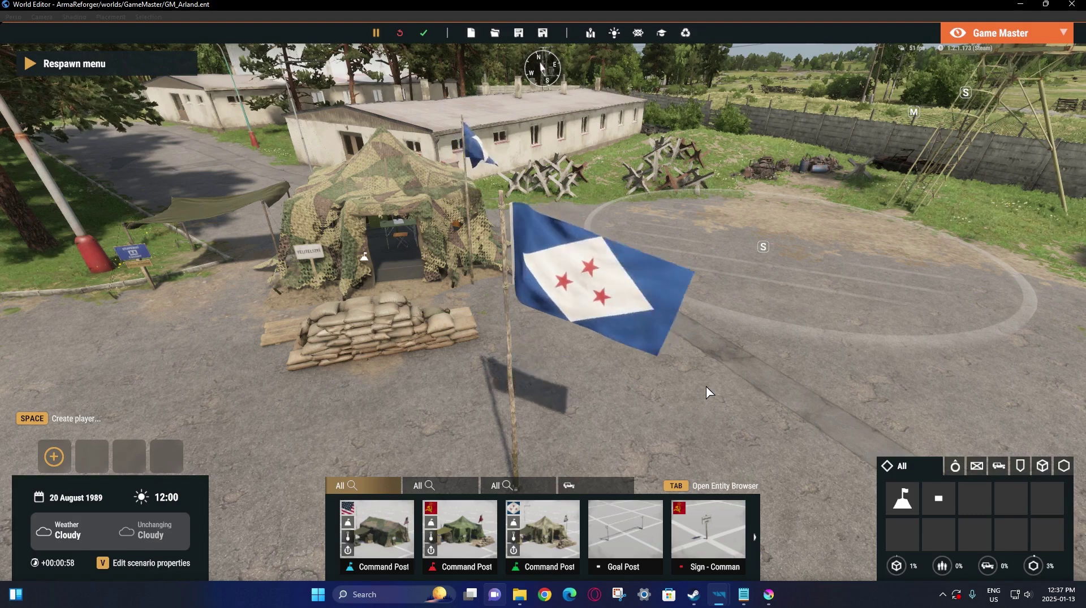
key("Escape")
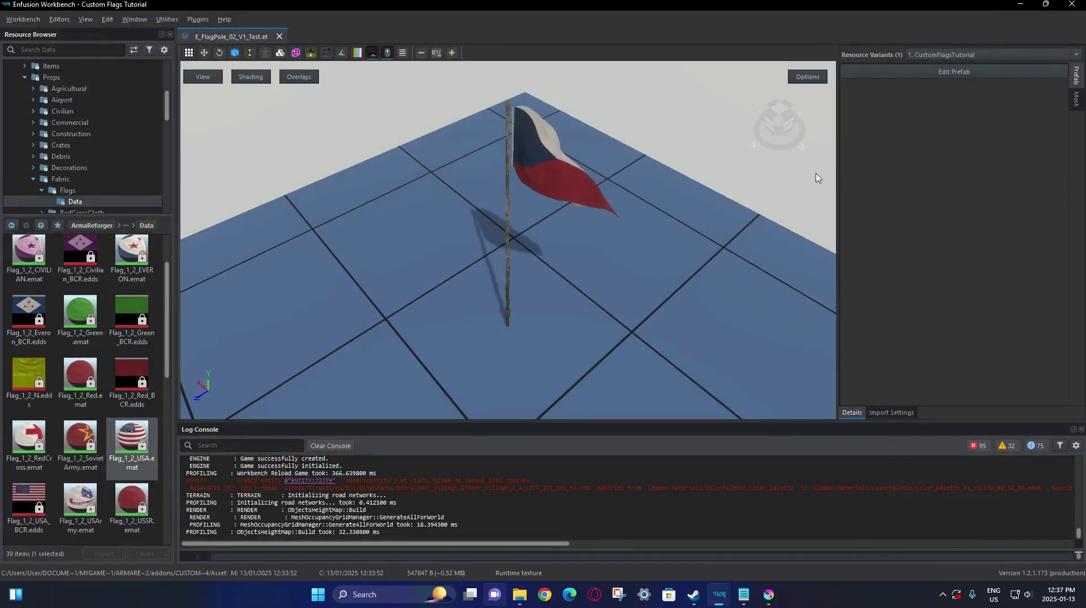
Edit the E_FlagPole_02_V1_Test prefab and name its SCR_EditableEntityComponent UI Info "Flag - Czceh"
left_click(905, 72)
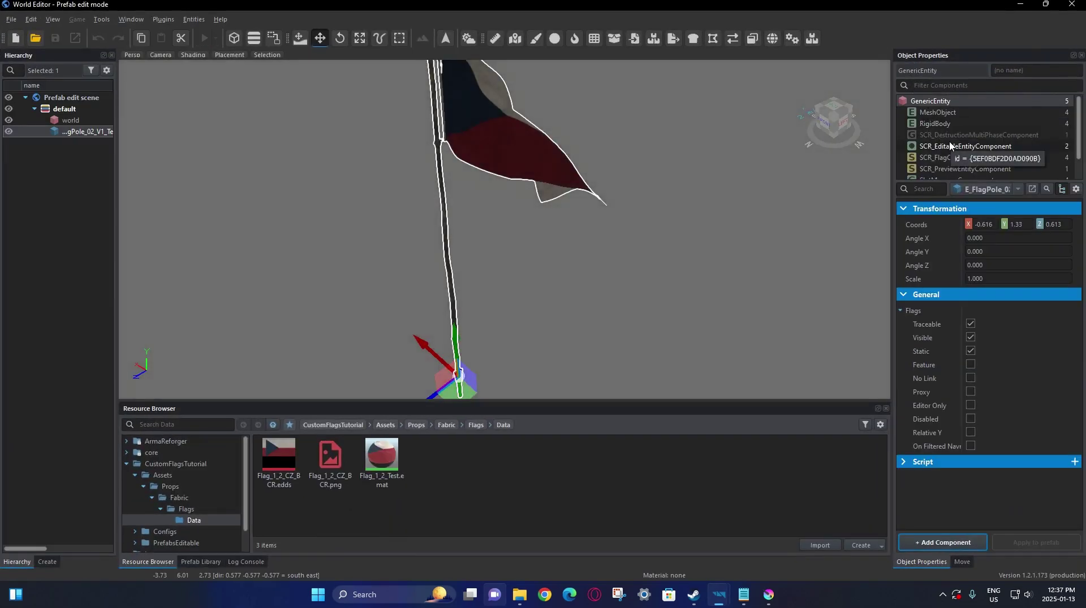
left_click(949, 147)
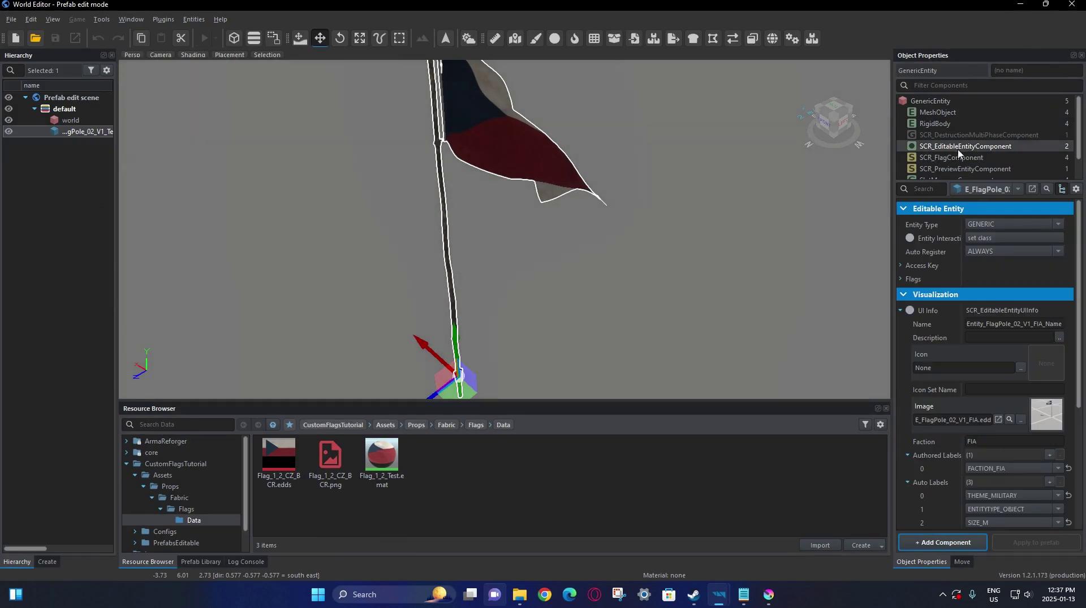
scroll(925, 298, "down", 2)
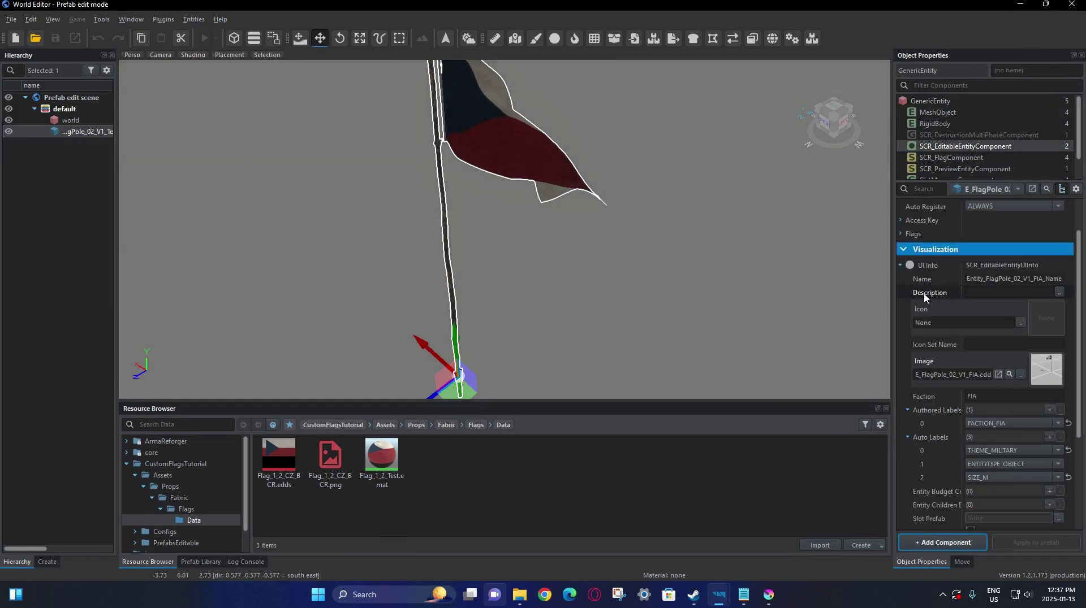
left_click(992, 280)
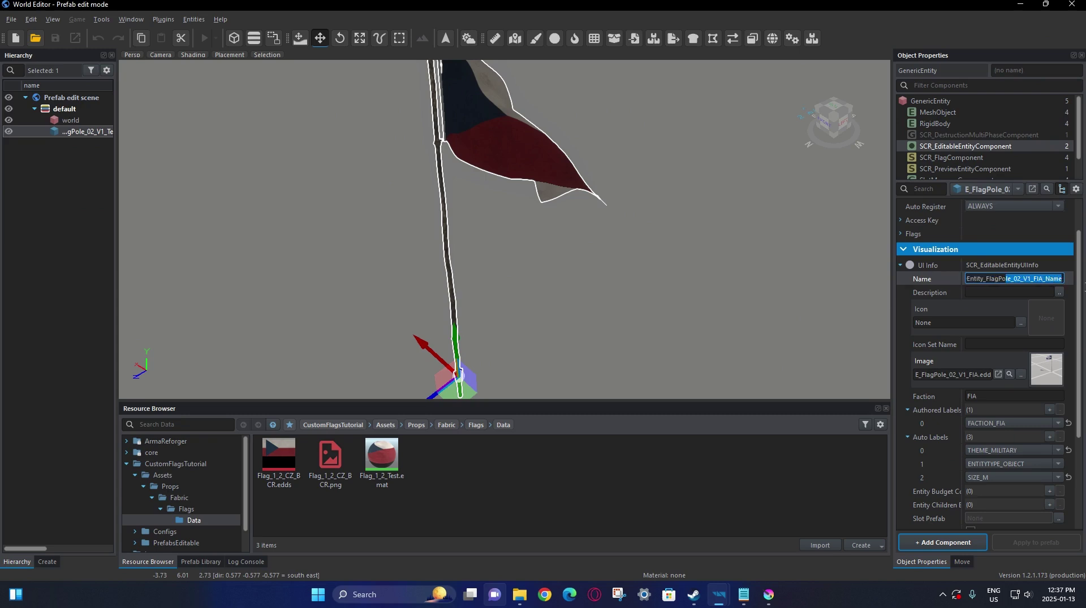
left_click(985, 279)
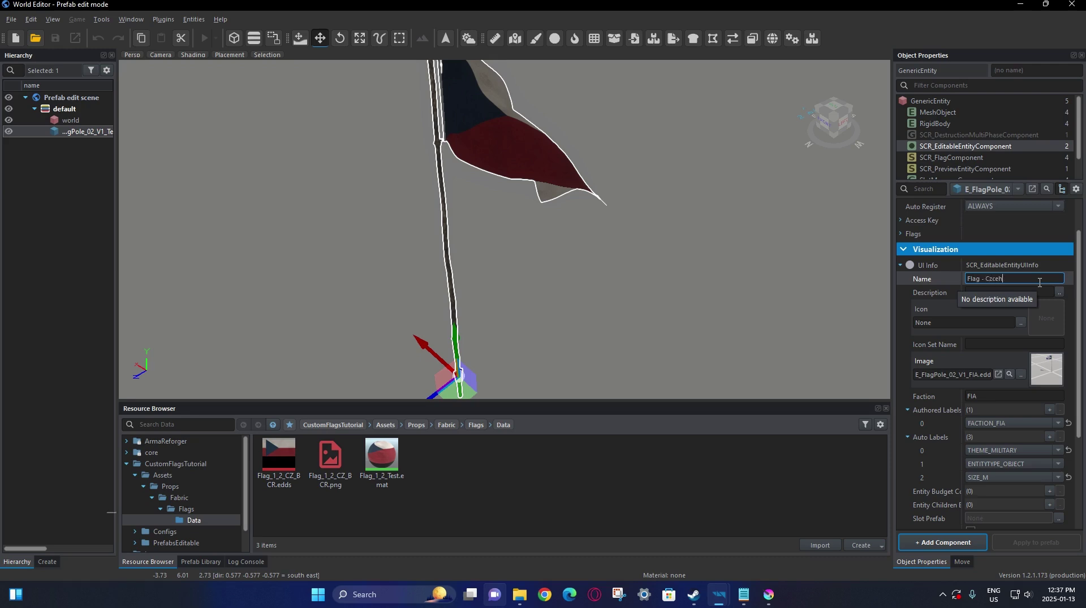
left_click(941, 290)
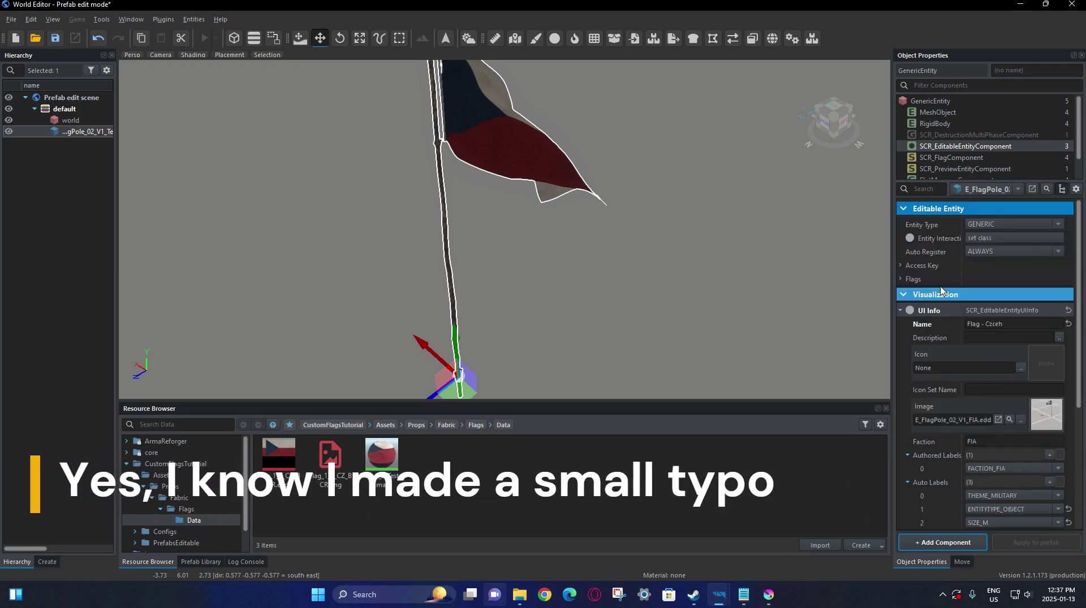
Clear the Faction of the flagpole's UI Info and set its Authored Label 0 to NONE
scroll(940, 290, "down", 3)
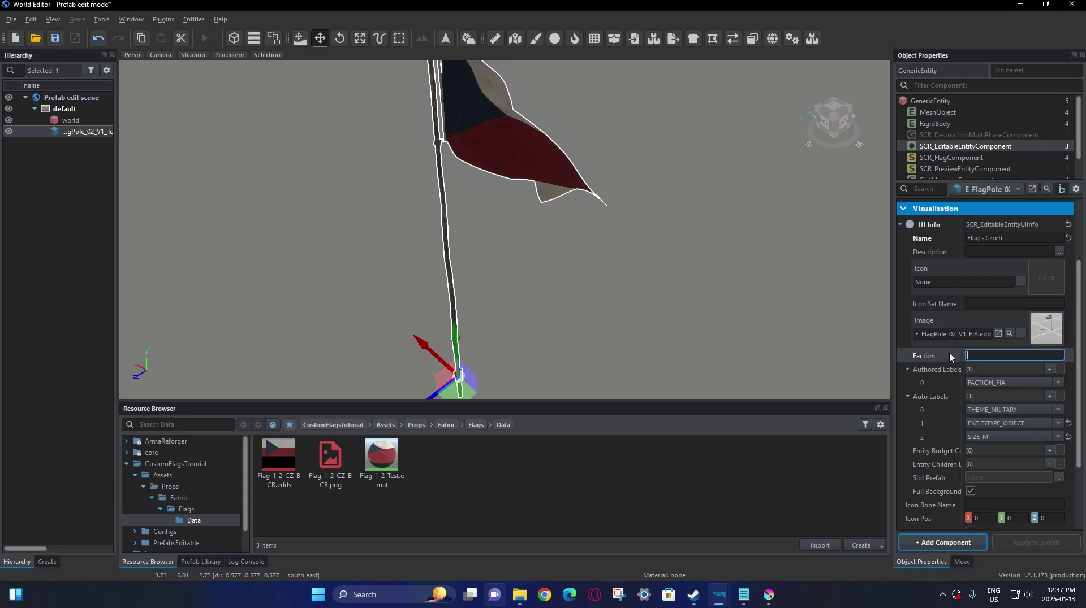
key("Return")
left_click(981, 384)
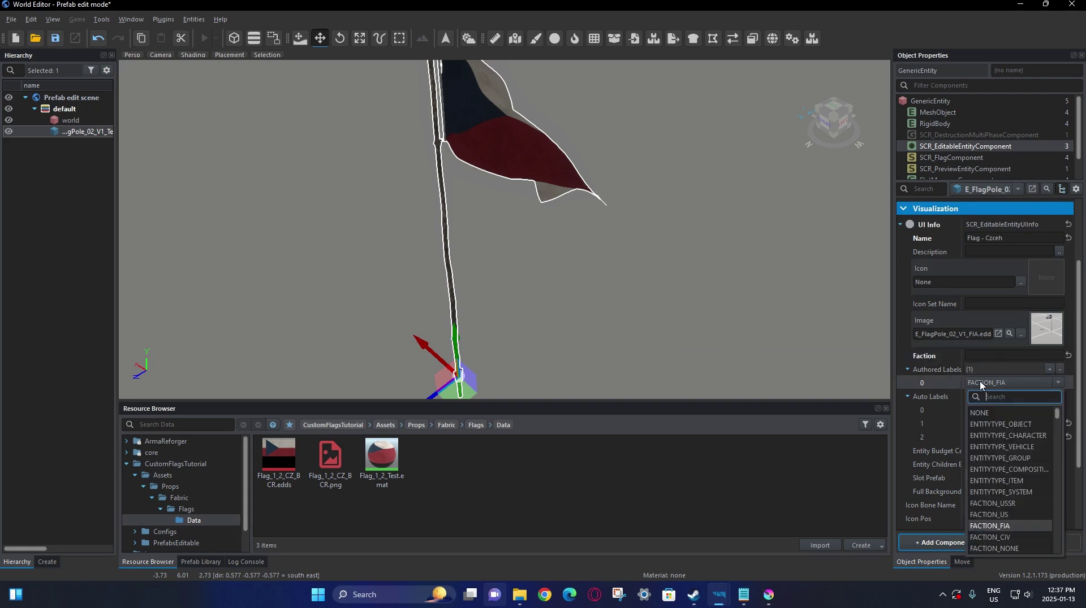
left_click(988, 414)
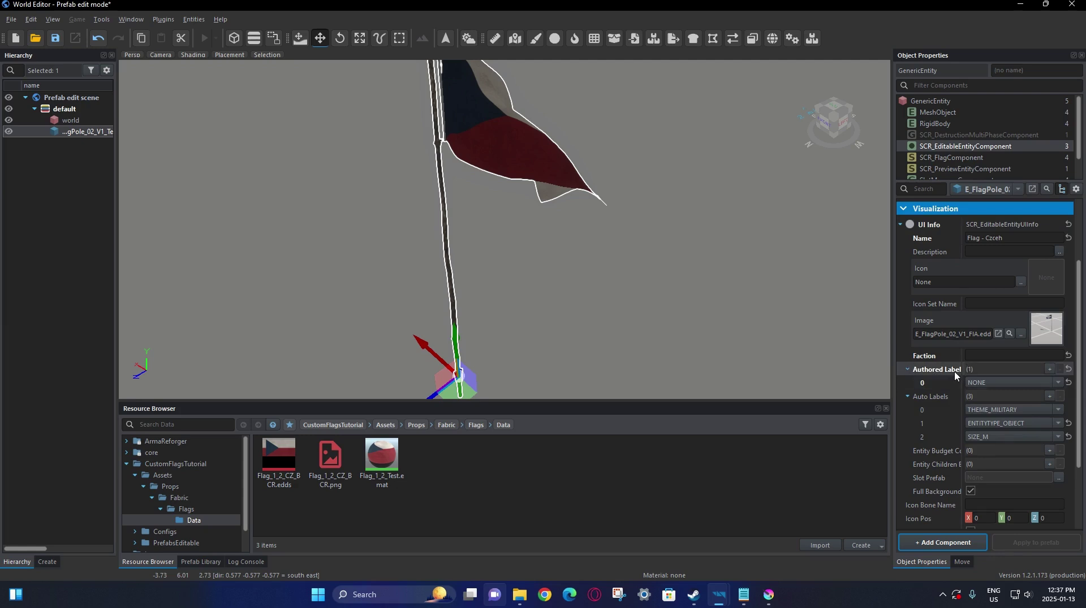
Add a fourth Auto Label set to CONTENT_MODDED to the flagpole's UI Info and save the prefab
left_click(1051, 397)
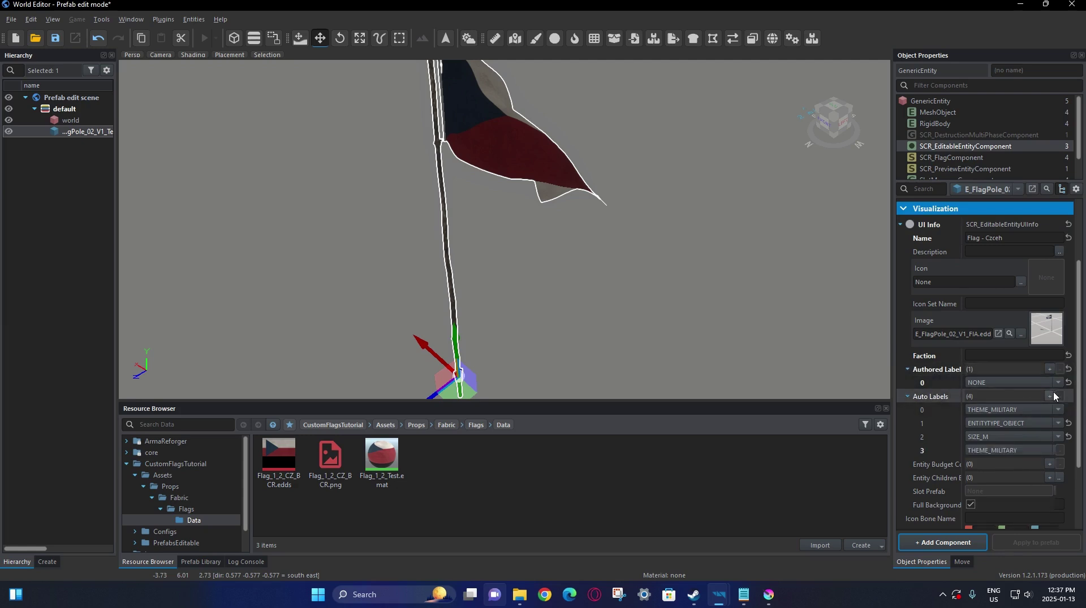
left_click(984, 451)
type("mod")
left_click(990, 481)
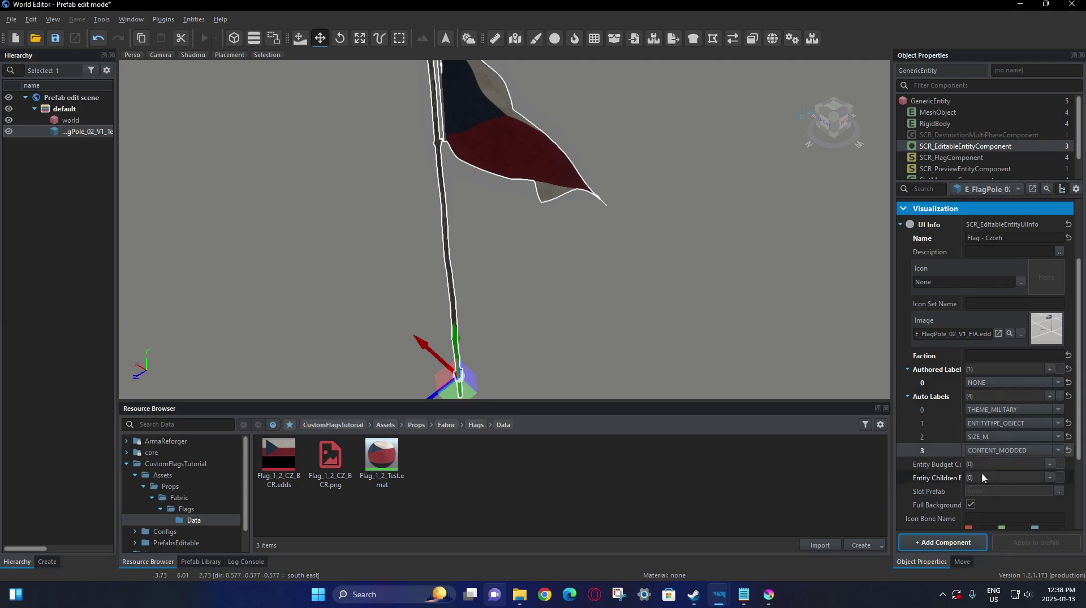
scroll(961, 456, "down", 3)
scroll(961, 456, "up", 1)
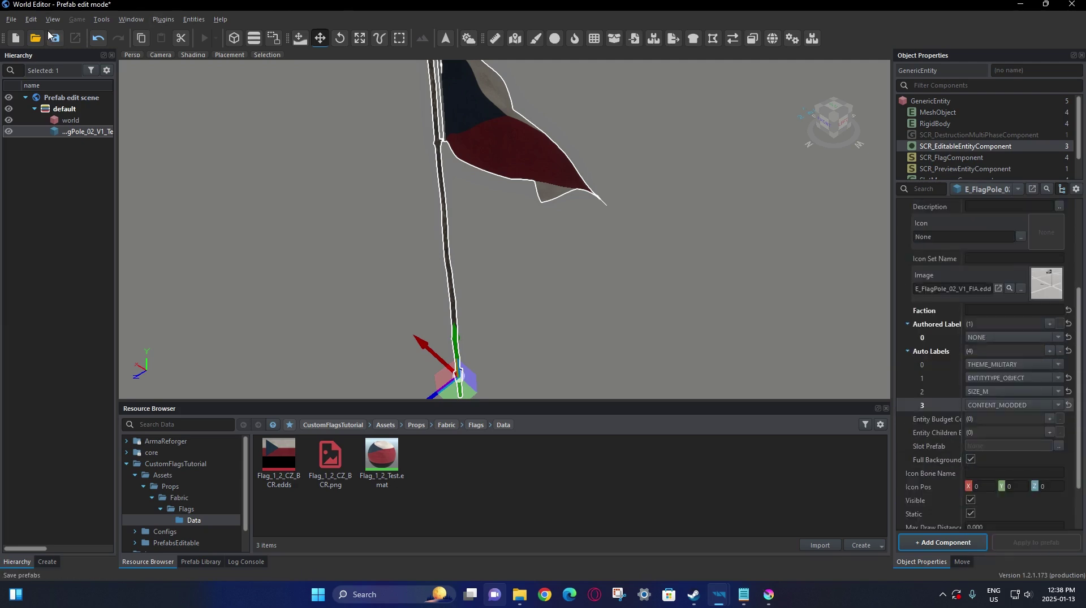
scroll(916, 390, "up", 1)
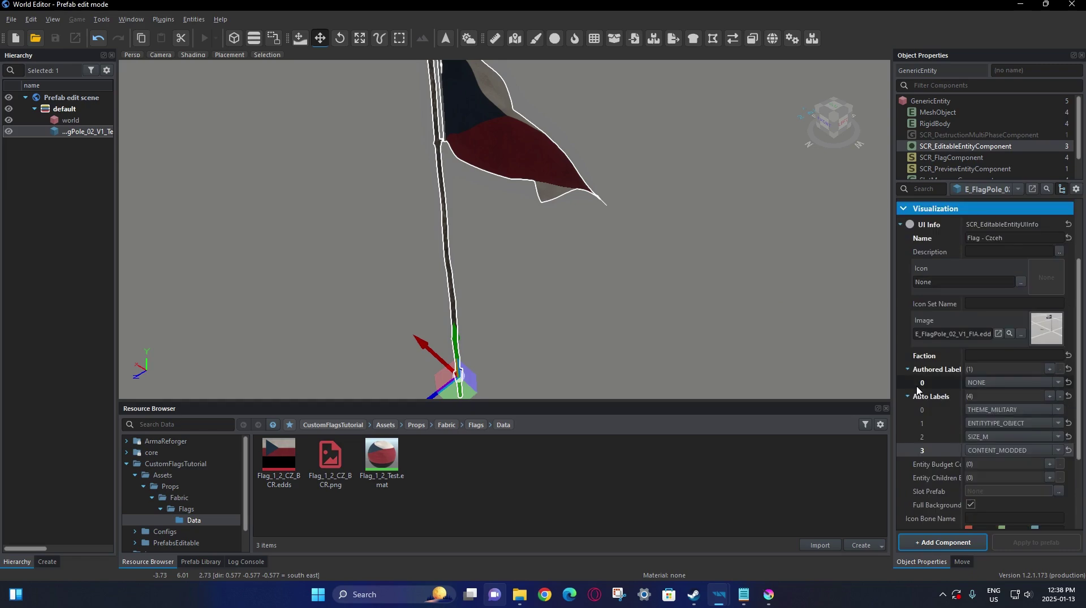
key("alt+Tab")
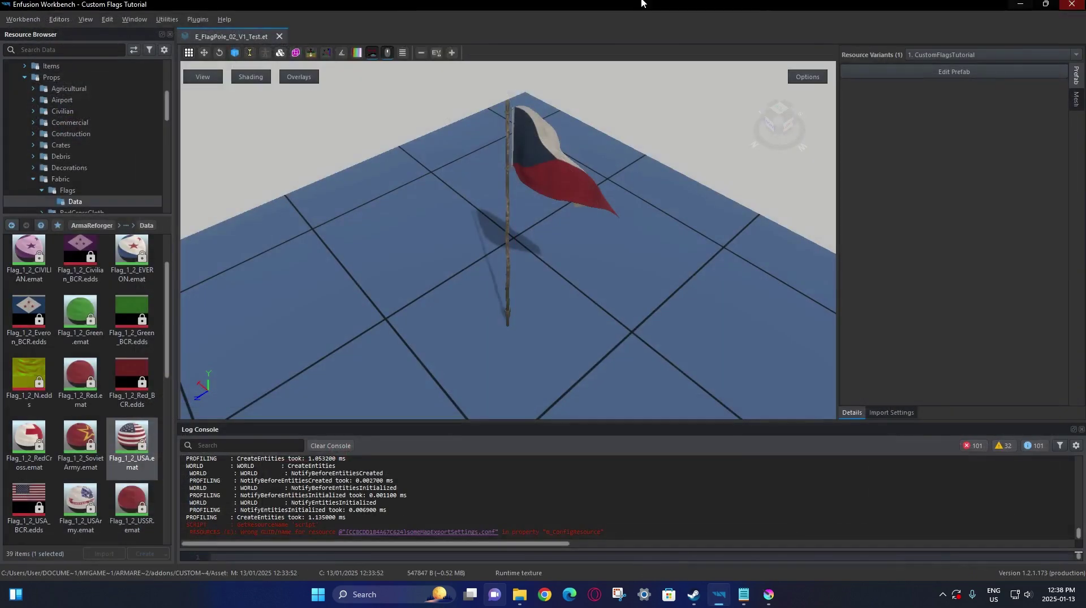
left_click(61, 20)
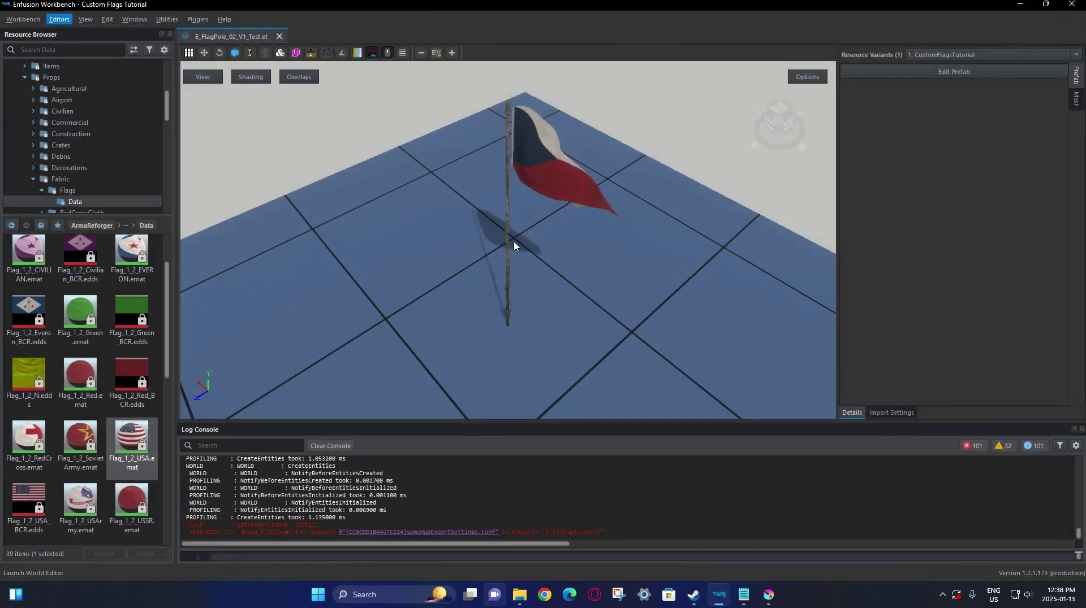
key("alt+Tab")
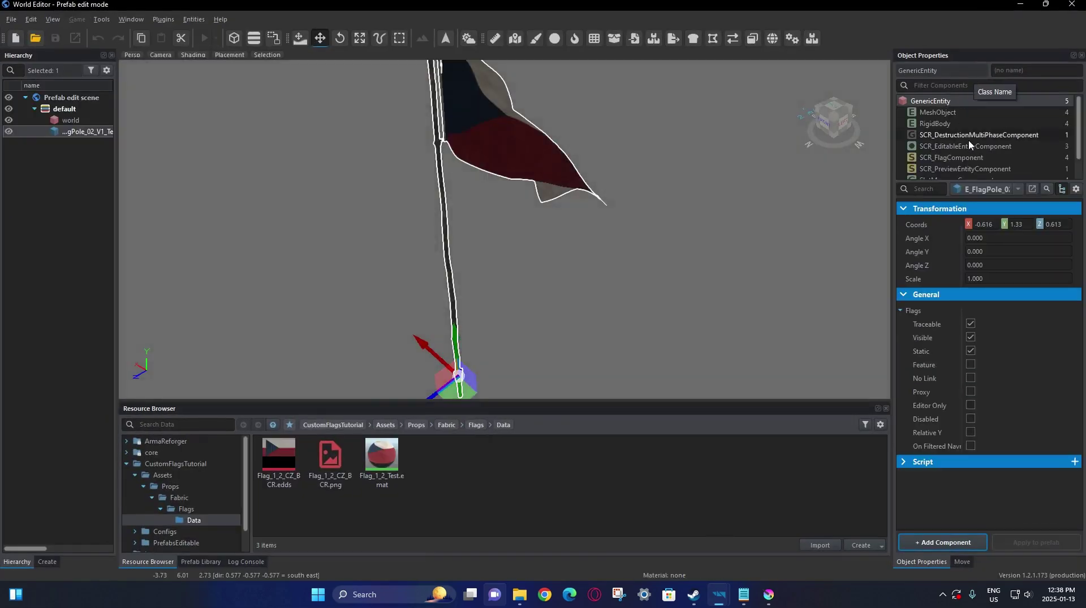
Disable the SCR_FlagComponent on the flagpole prefab
left_click(975, 160)
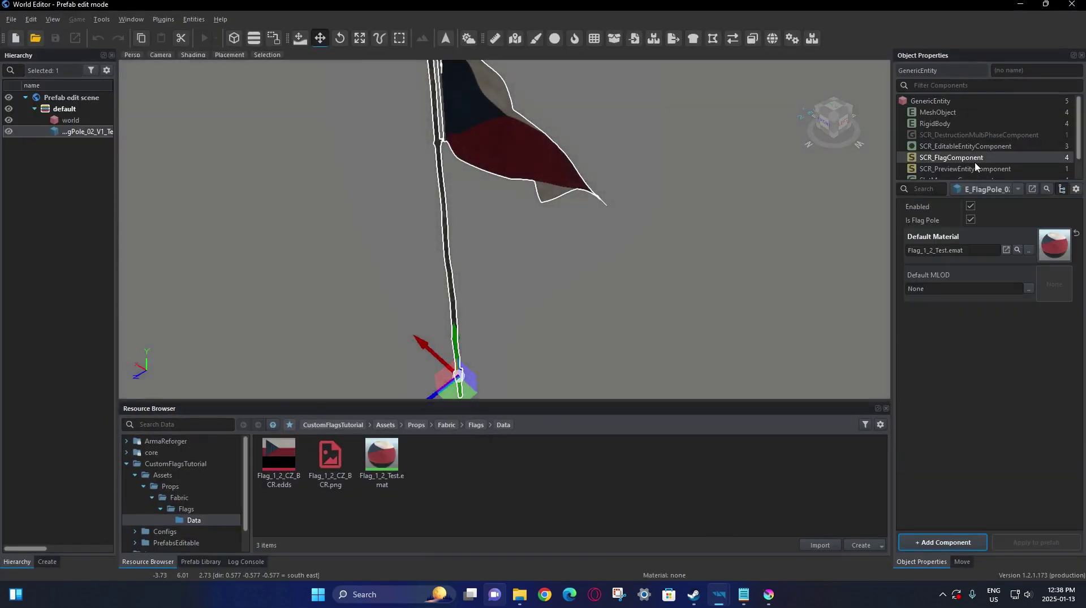
left_click(970, 207)
Locate the flag prefab used in the SlotManagerComponent's Flag slot and duplicate Flag_2_3_Everon_01.et to CustomFlagsTutorial as Flag_2_3_Czech
scroll(961, 141, "down", 1)
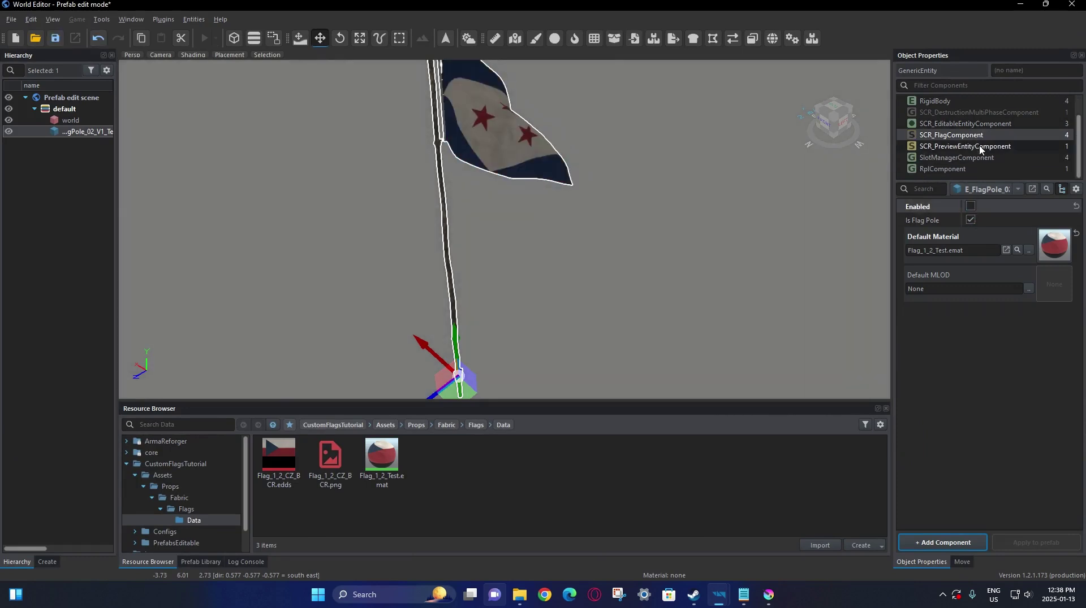
left_click(956, 157)
left_click(1016, 358)
right_click(345, 496)
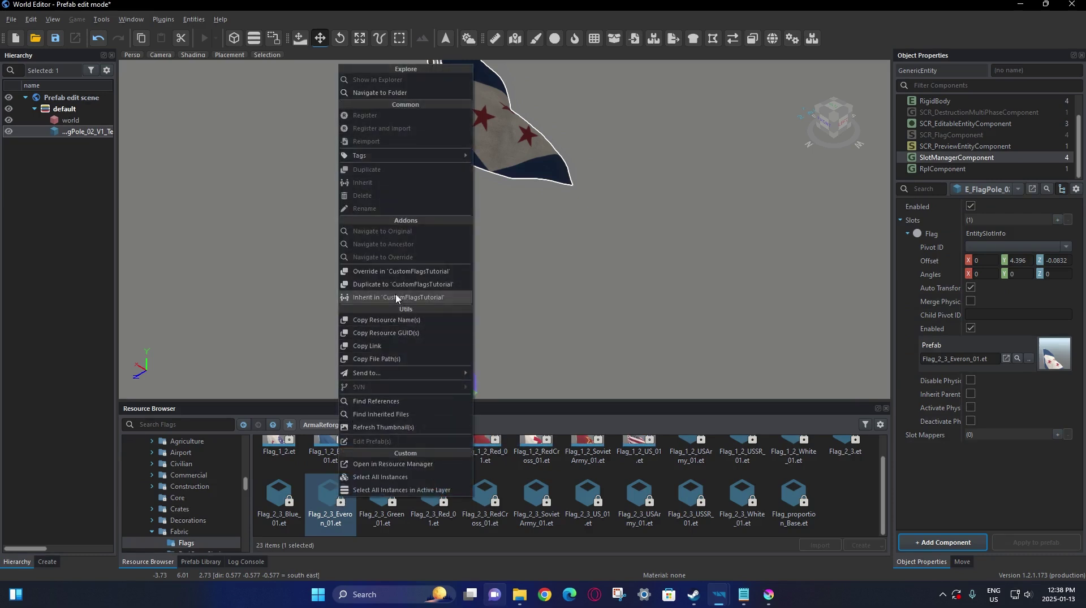
left_click(403, 284)
left_click_drag(544, 288, 515, 290)
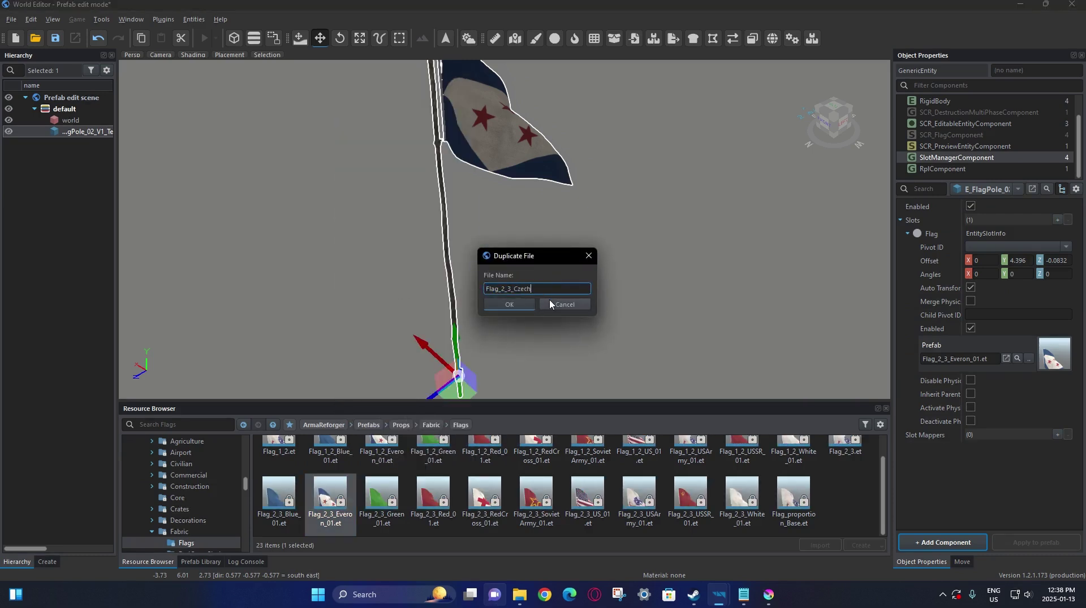
left_click(525, 303)
Assign Flag_2_3_Czech.et as the prefab of the flagpole's Flag slot and save
left_click_drag(291, 469, 950, 362)
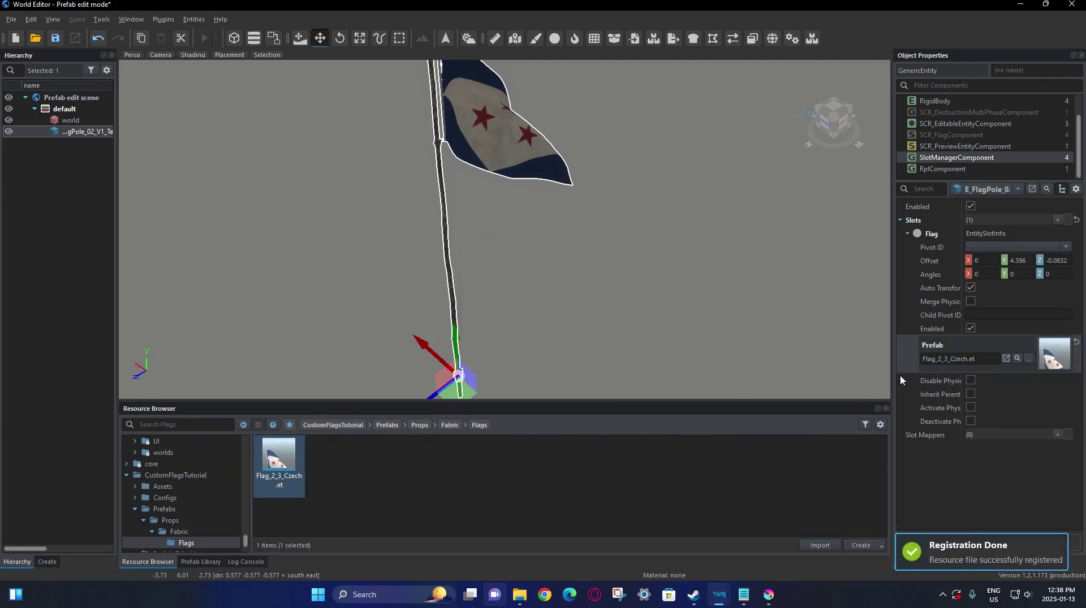
key("ctrl+s")
Open the Flag_2_3_Czech.et prefab, assign Flag_1_2_Test.emat from CustomFlagsTutorial as its MeshObject's Flag_1_2 material, and save
double_click(291, 472)
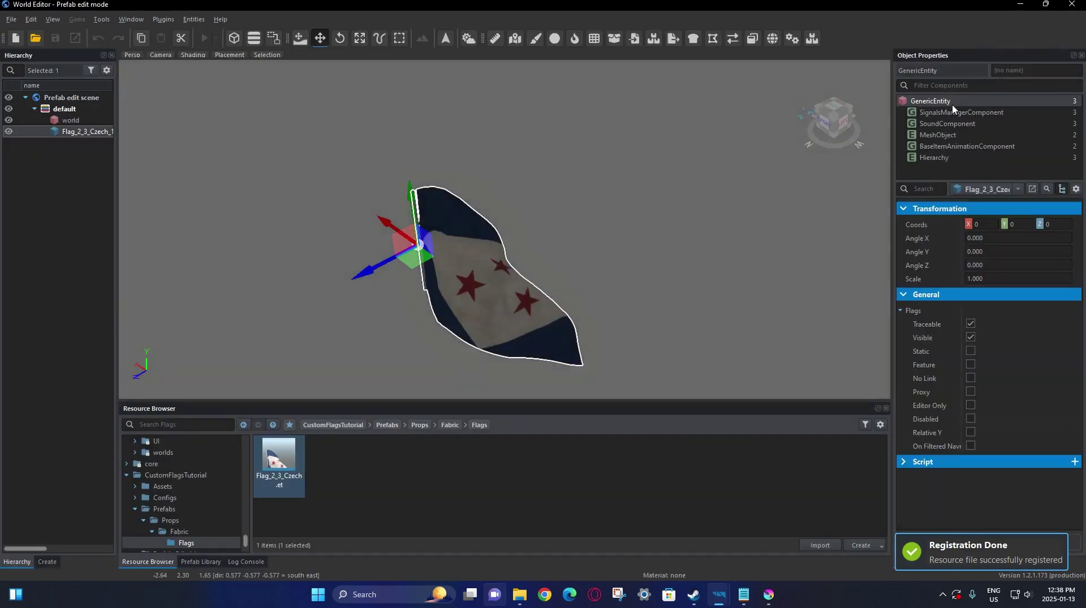
left_click(947, 123)
left_click(944, 135)
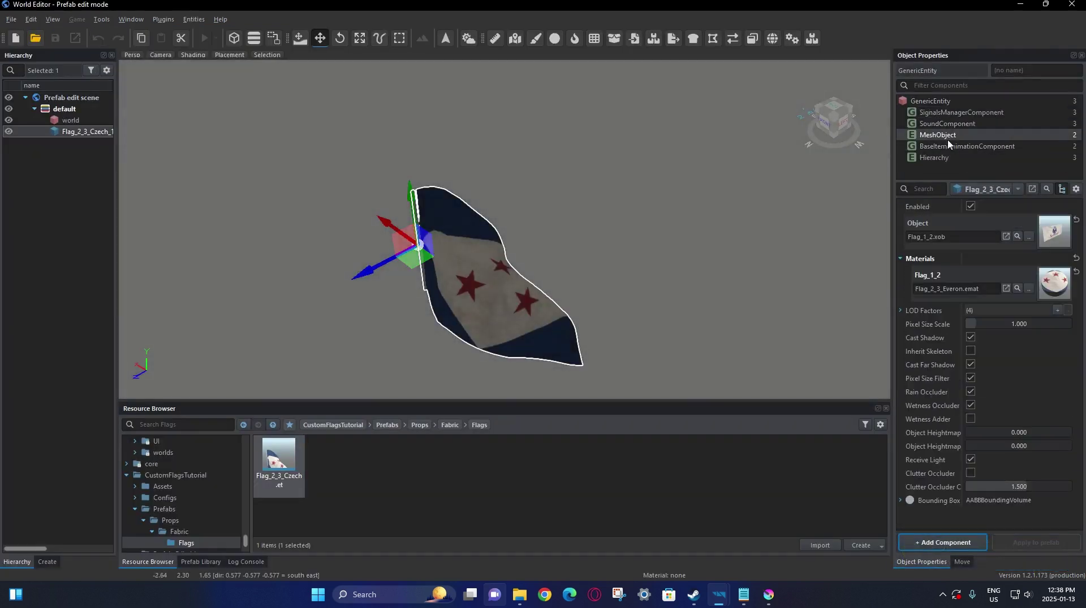
scroll(183, 459, "up", 5)
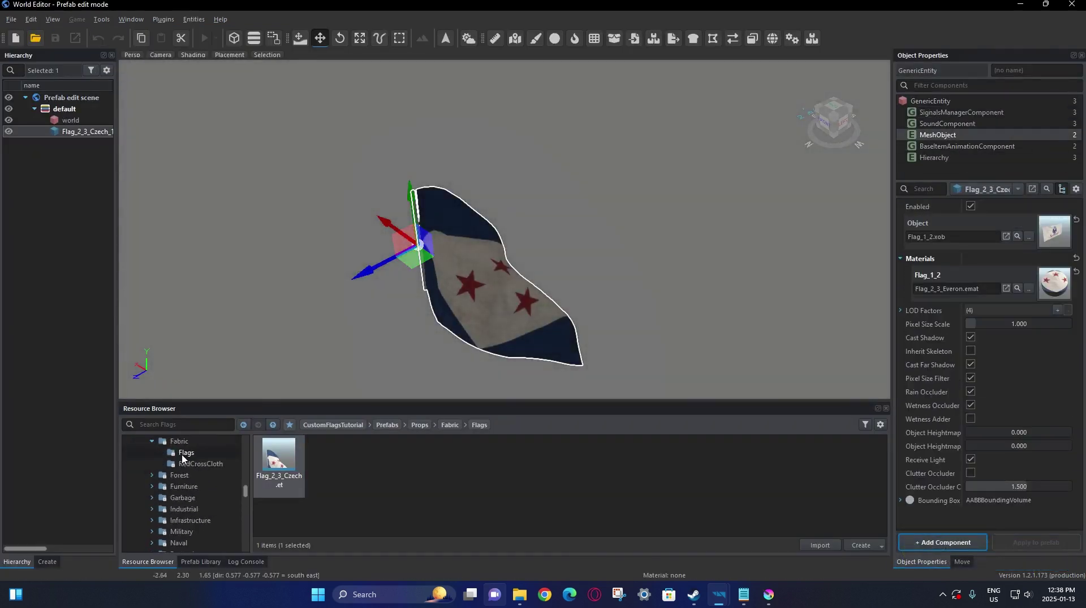
double_click(180, 446)
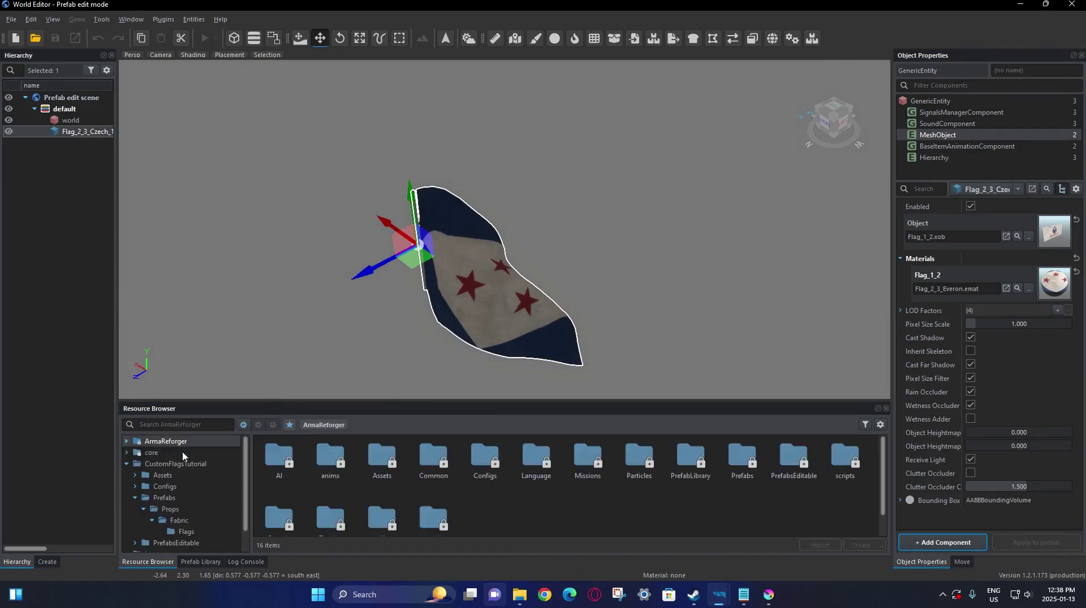
left_click(163, 475)
double_click(261, 470)
double_click(260, 471)
double_click(260, 470)
double_click(260, 471)
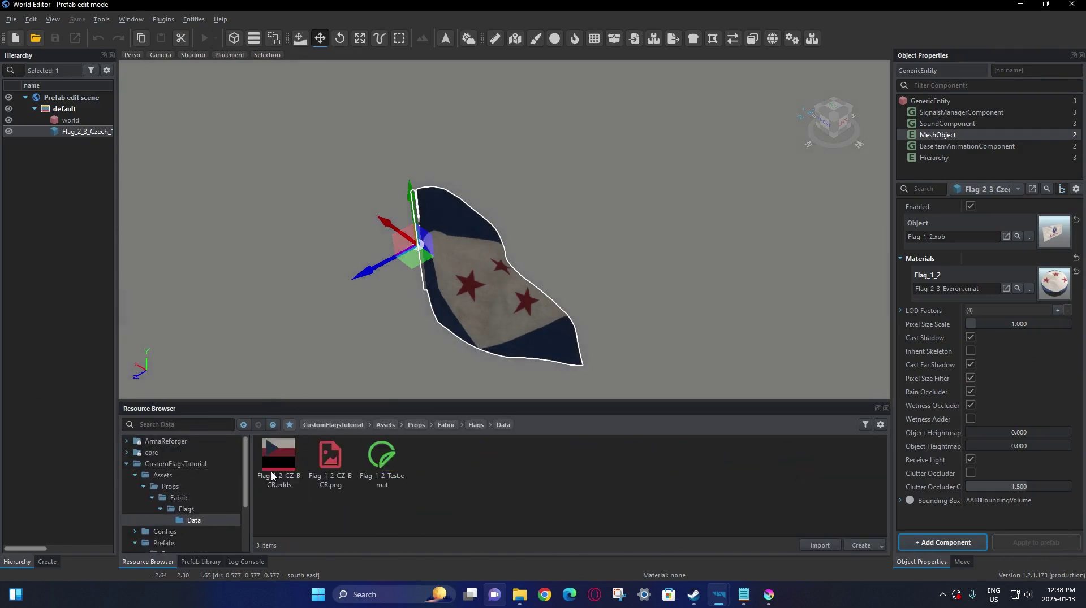
left_click_drag(382, 456, 950, 288)
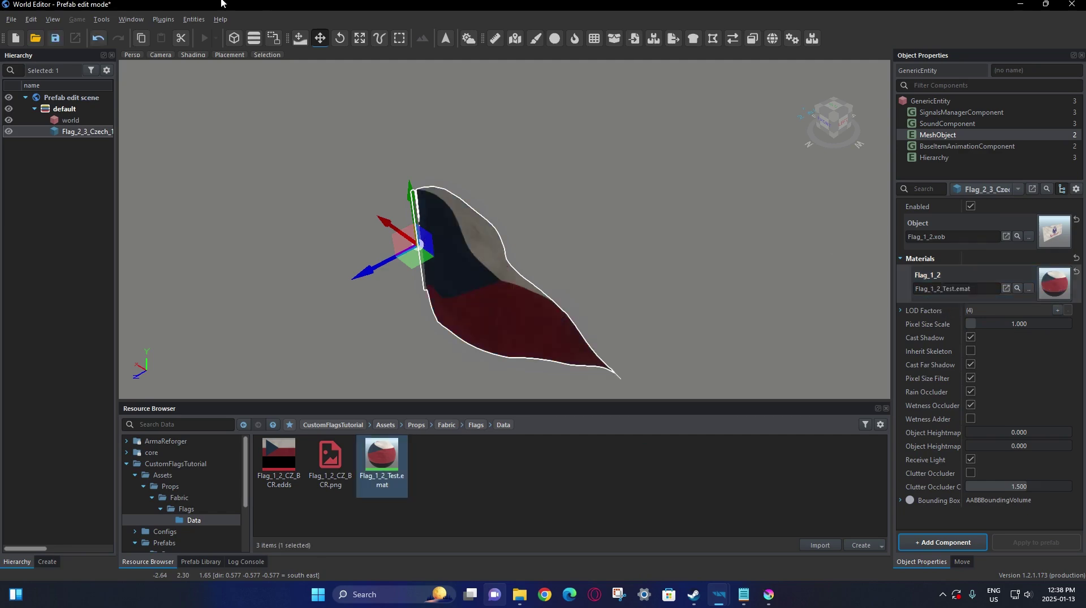
left_click(55, 38)
Close the flag prefab's editor and preview, and load the GM_Arland world in the World Editor to run Game Master
left_click(1072, 4)
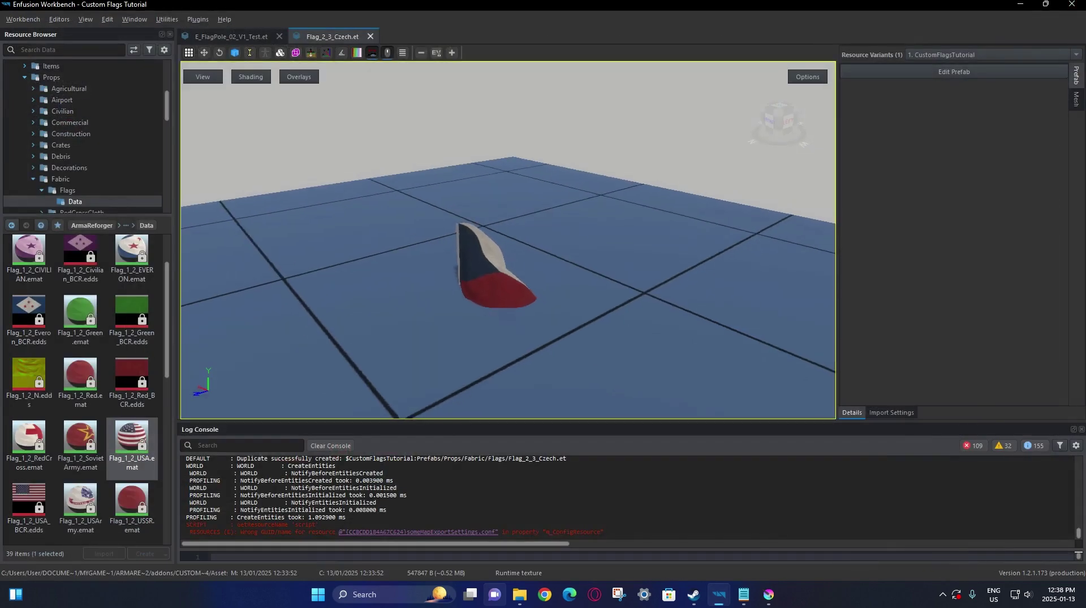
left_click(370, 36)
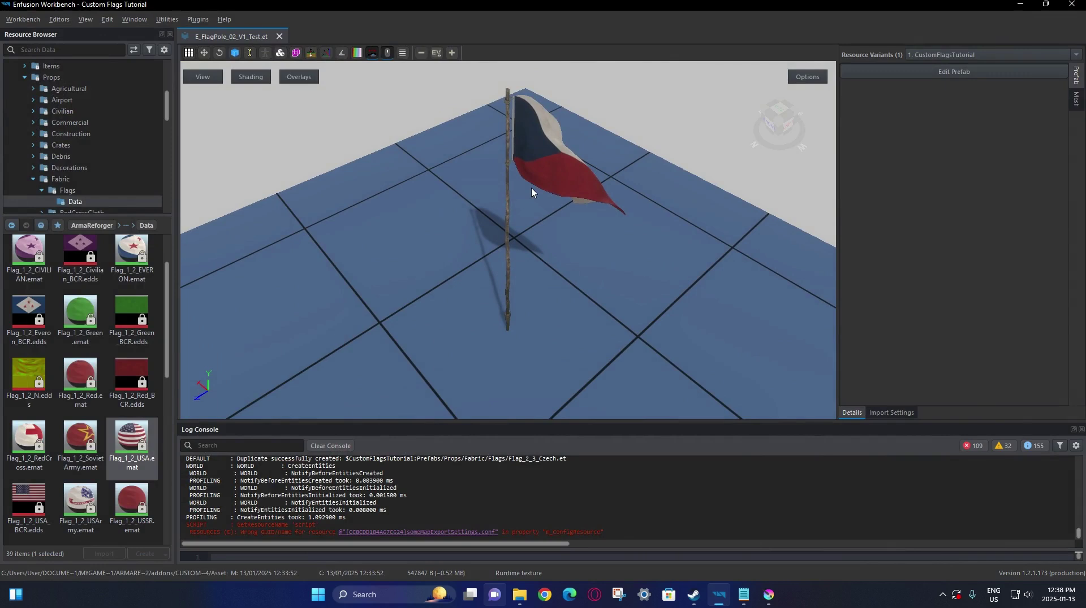
left_click(65, 20)
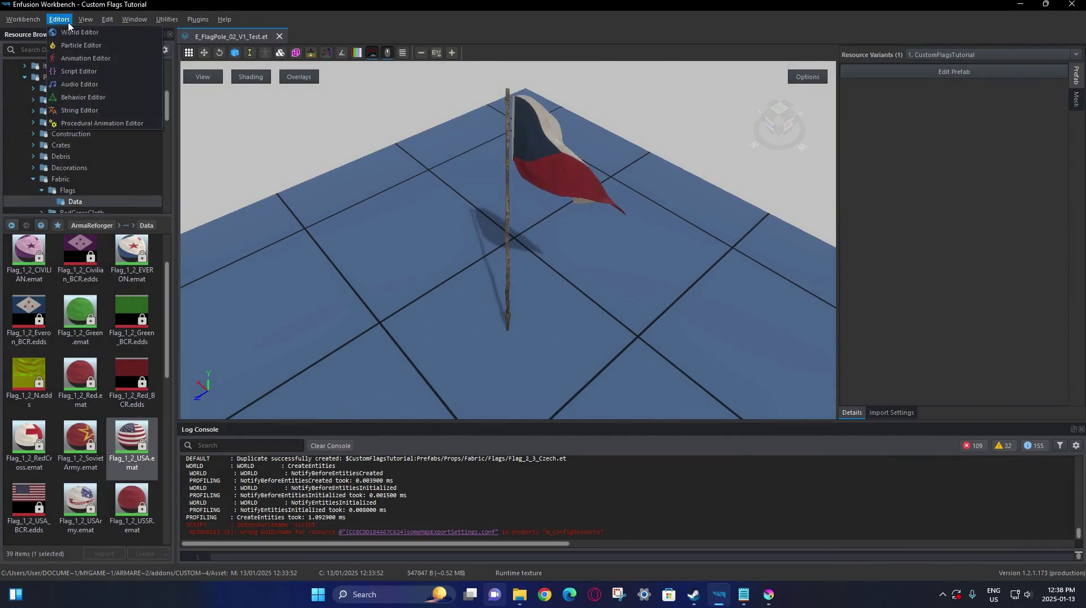
left_click(69, 32)
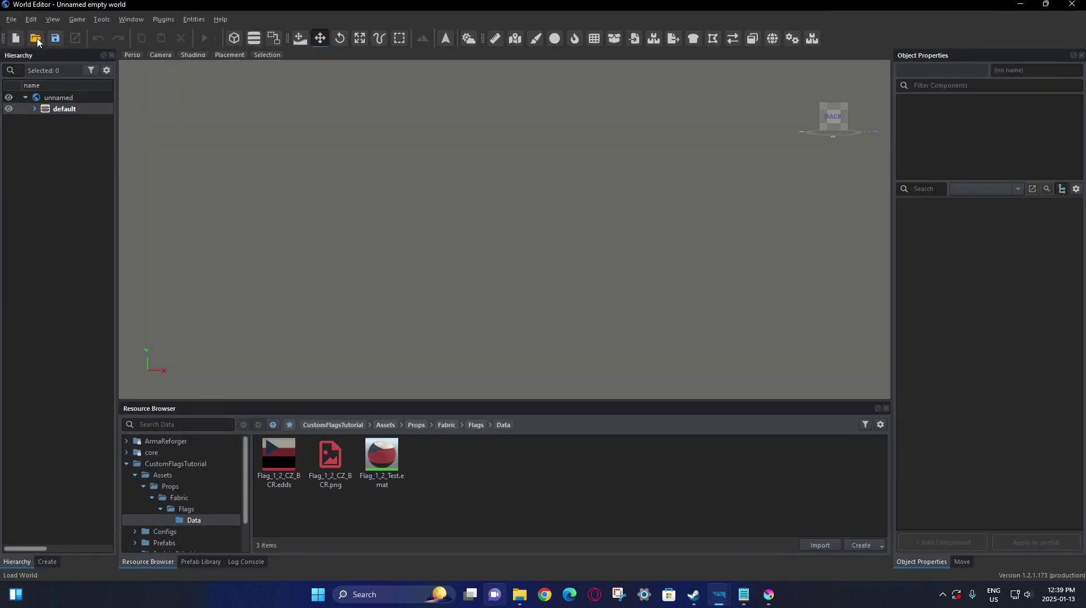
left_click(609, 464)
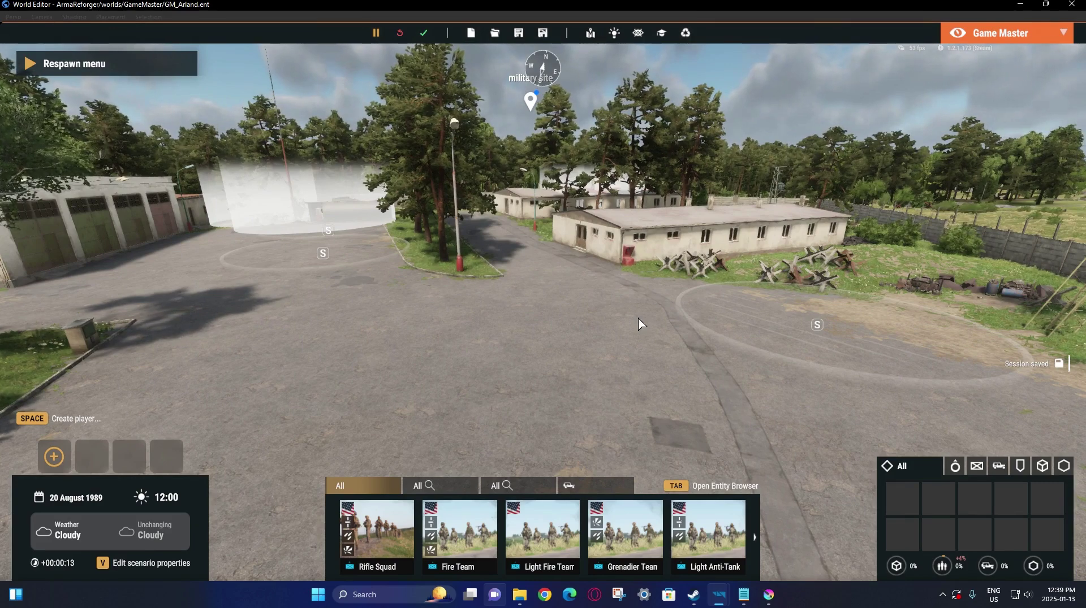
Search the Entity Browser for fia to look for the flagpole, and reset the filters
key("Tab")
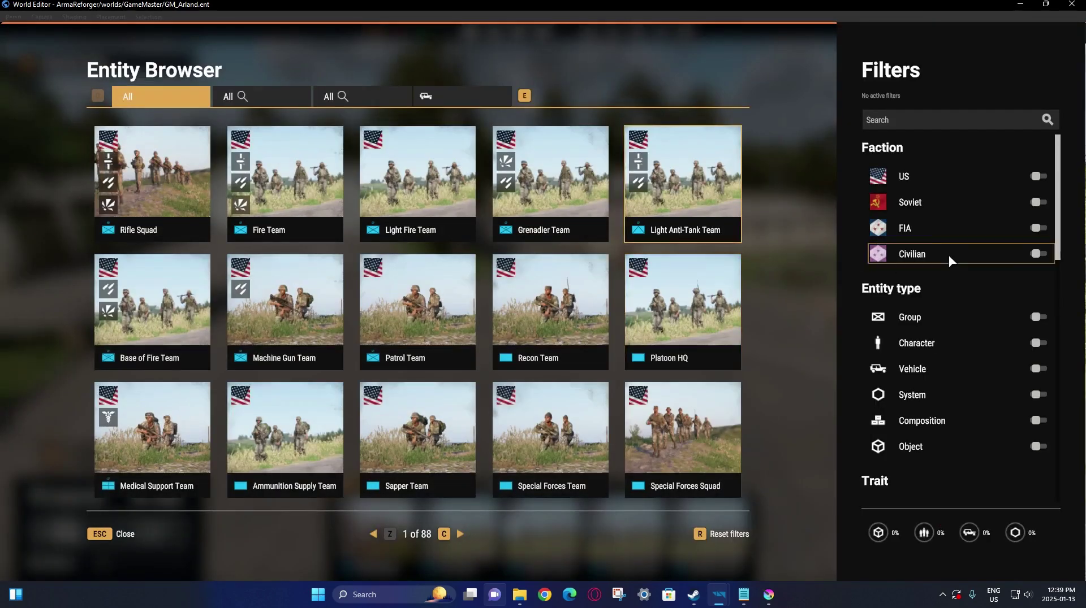
left_click(903, 122)
key("Return")
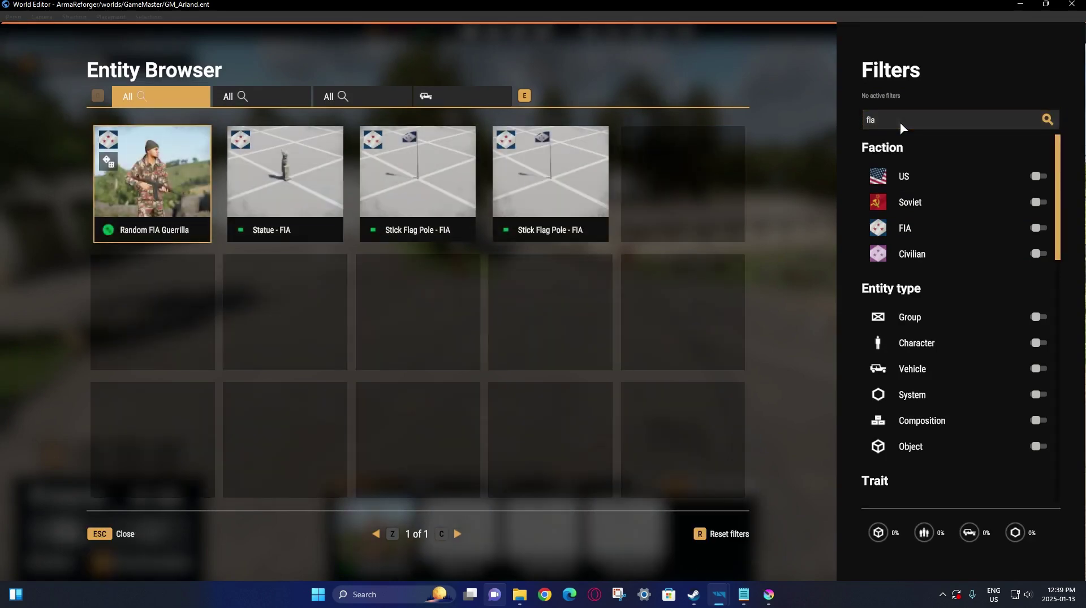
key("r")
Filter the Entity Browser by the FIA faction, look through its pages for the flagpole, and reset the filters
scroll(952, 245, "down", 3)
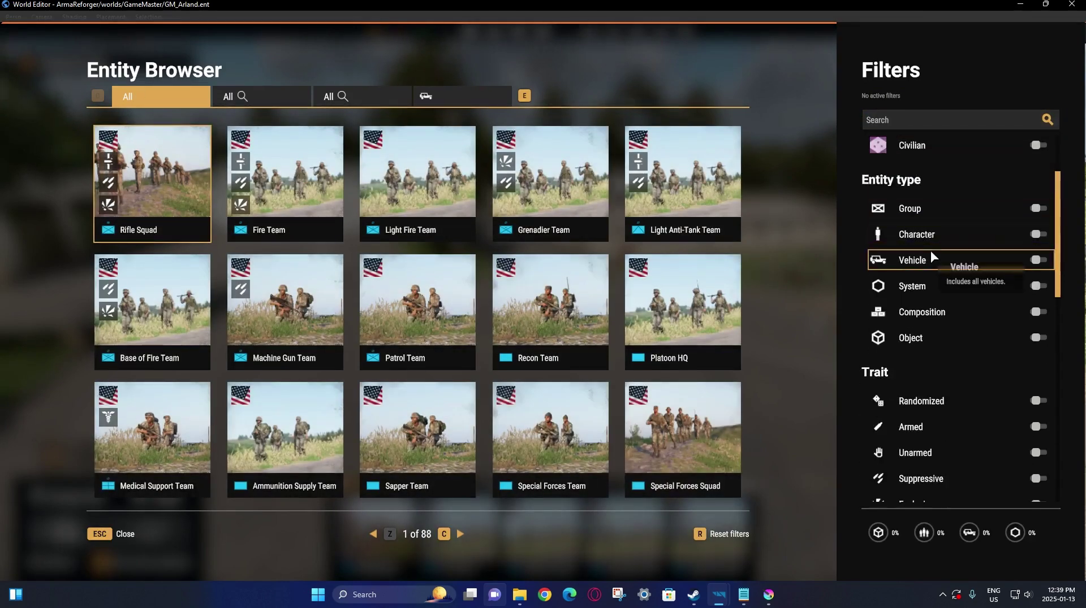
scroll(926, 228, "up", 2)
left_click(916, 180)
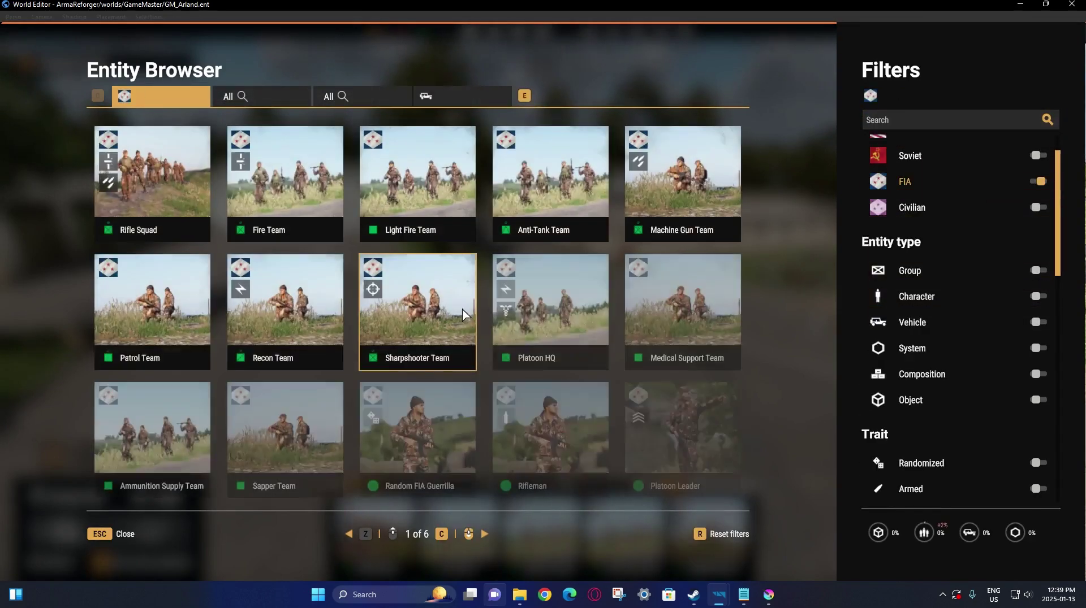
scroll(463, 311, "down", 2)
scroll(463, 310, "down", 3)
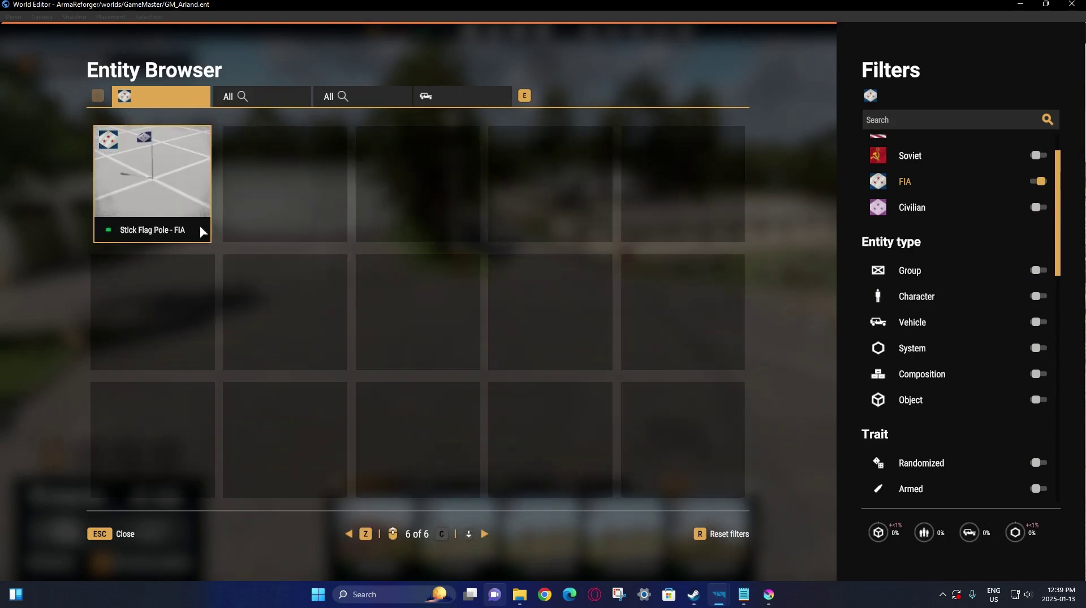
key("r")
Filter the Entity Browser by Modded content and place the Flag - Czceh flagpole on the pavement
scroll(995, 373, "down", 8)
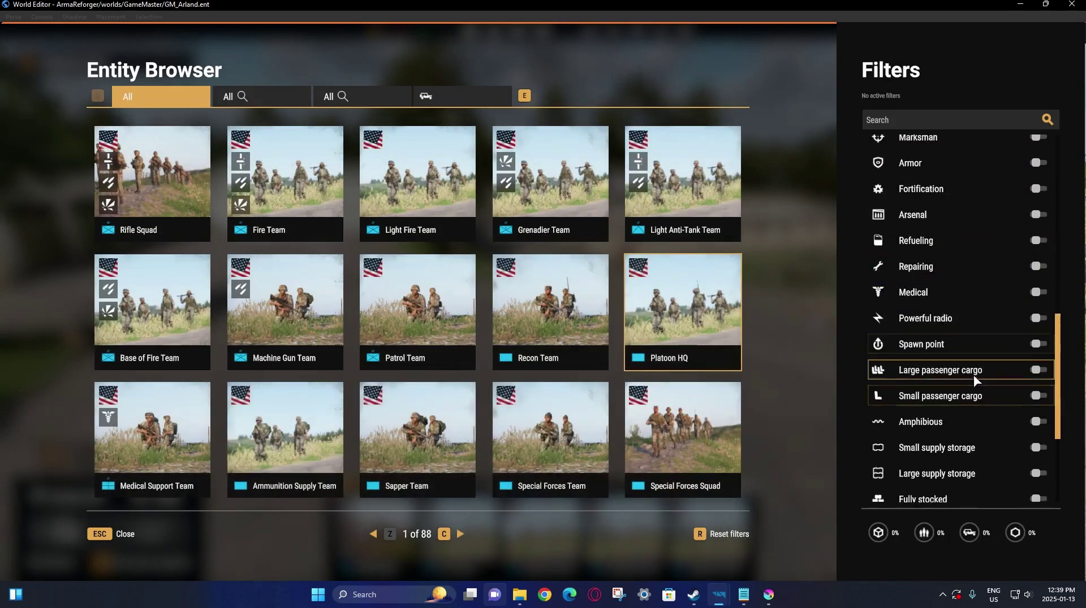
left_click(929, 481)
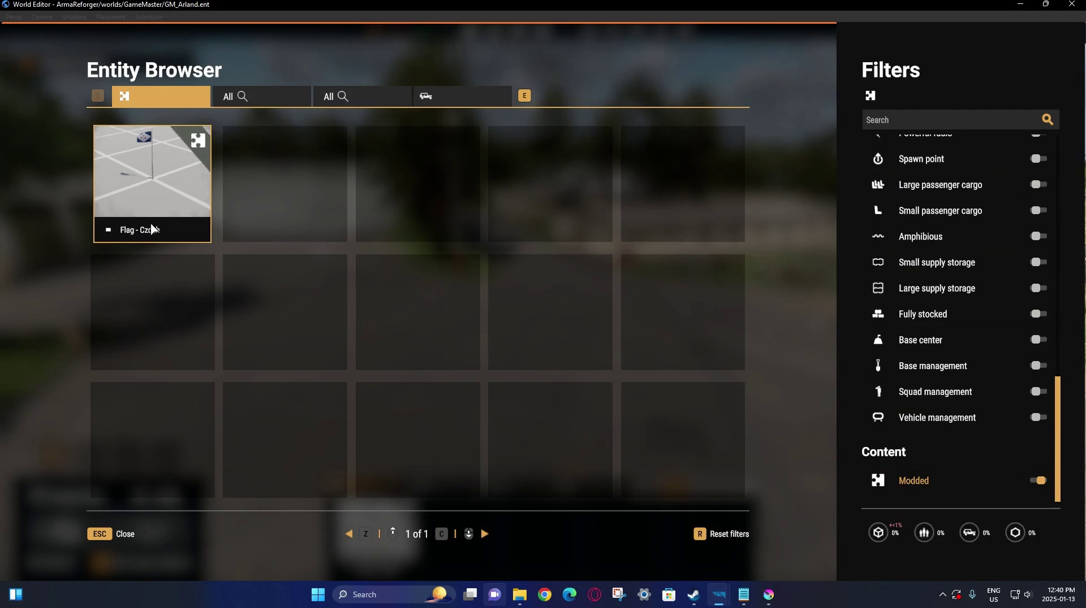
left_click(149, 232)
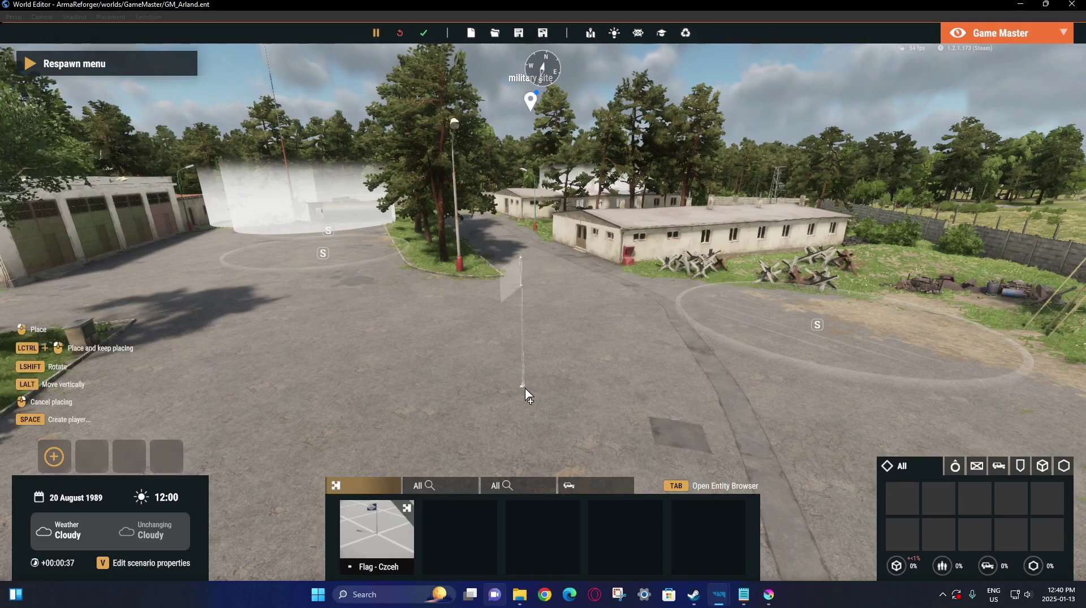
scroll(545, 417, "up", 2)
left_click(586, 434)
scroll(545, 408, "up", 2)
scroll(588, 410, "down", 2)
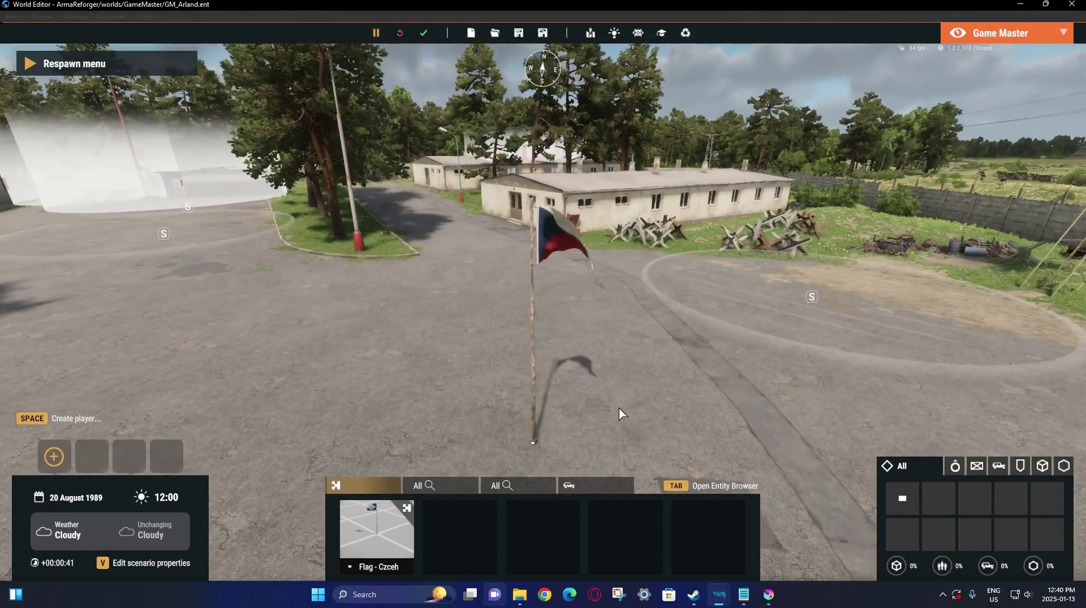
Clear the Modded filter, search the Entity Browser for post and place the FIA Command Post beside the Czech flagpole
key("Tab")
key("Tab")
scroll(622, 396, "up", 2)
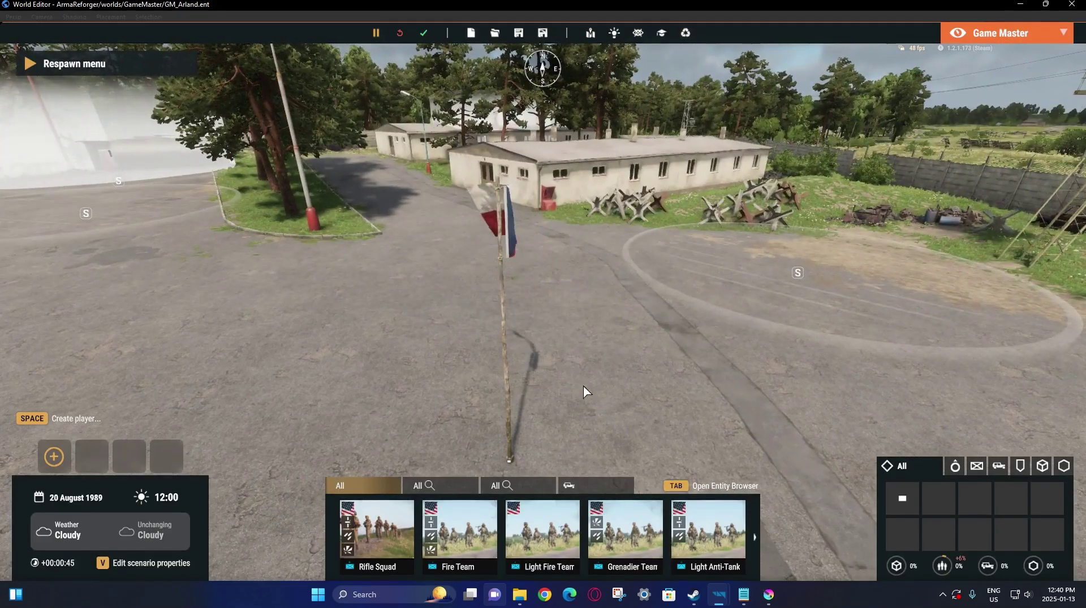
key("Tab")
left_click(910, 119)
type("post")
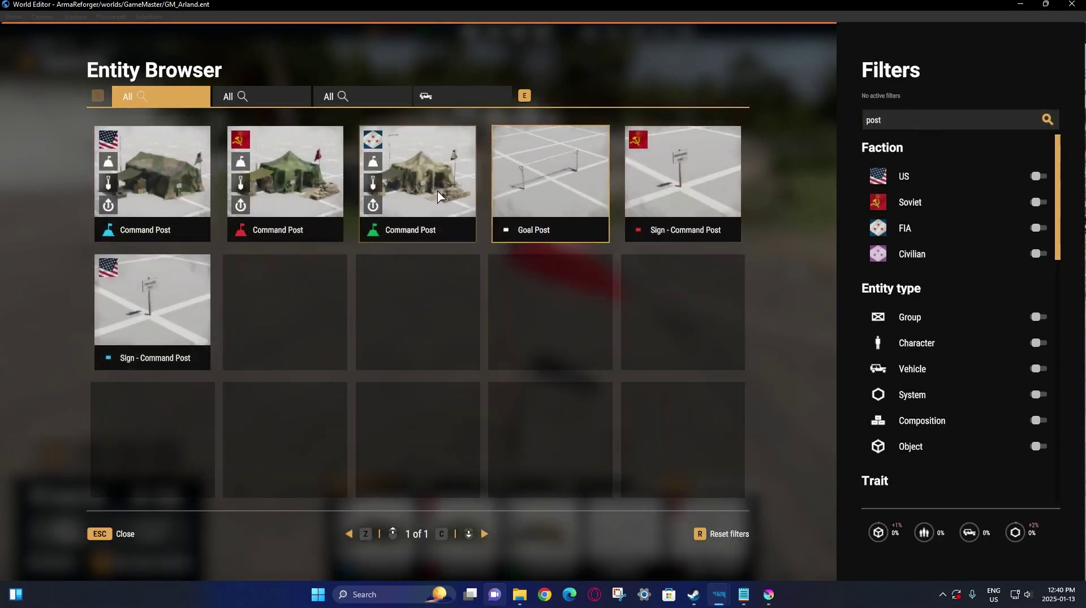
key("Tab")
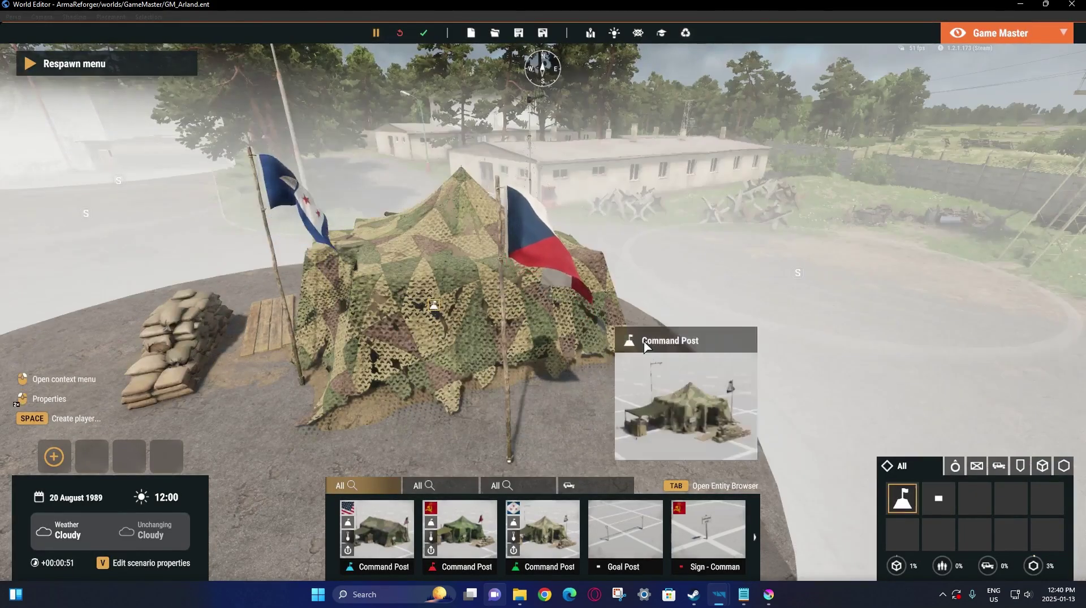